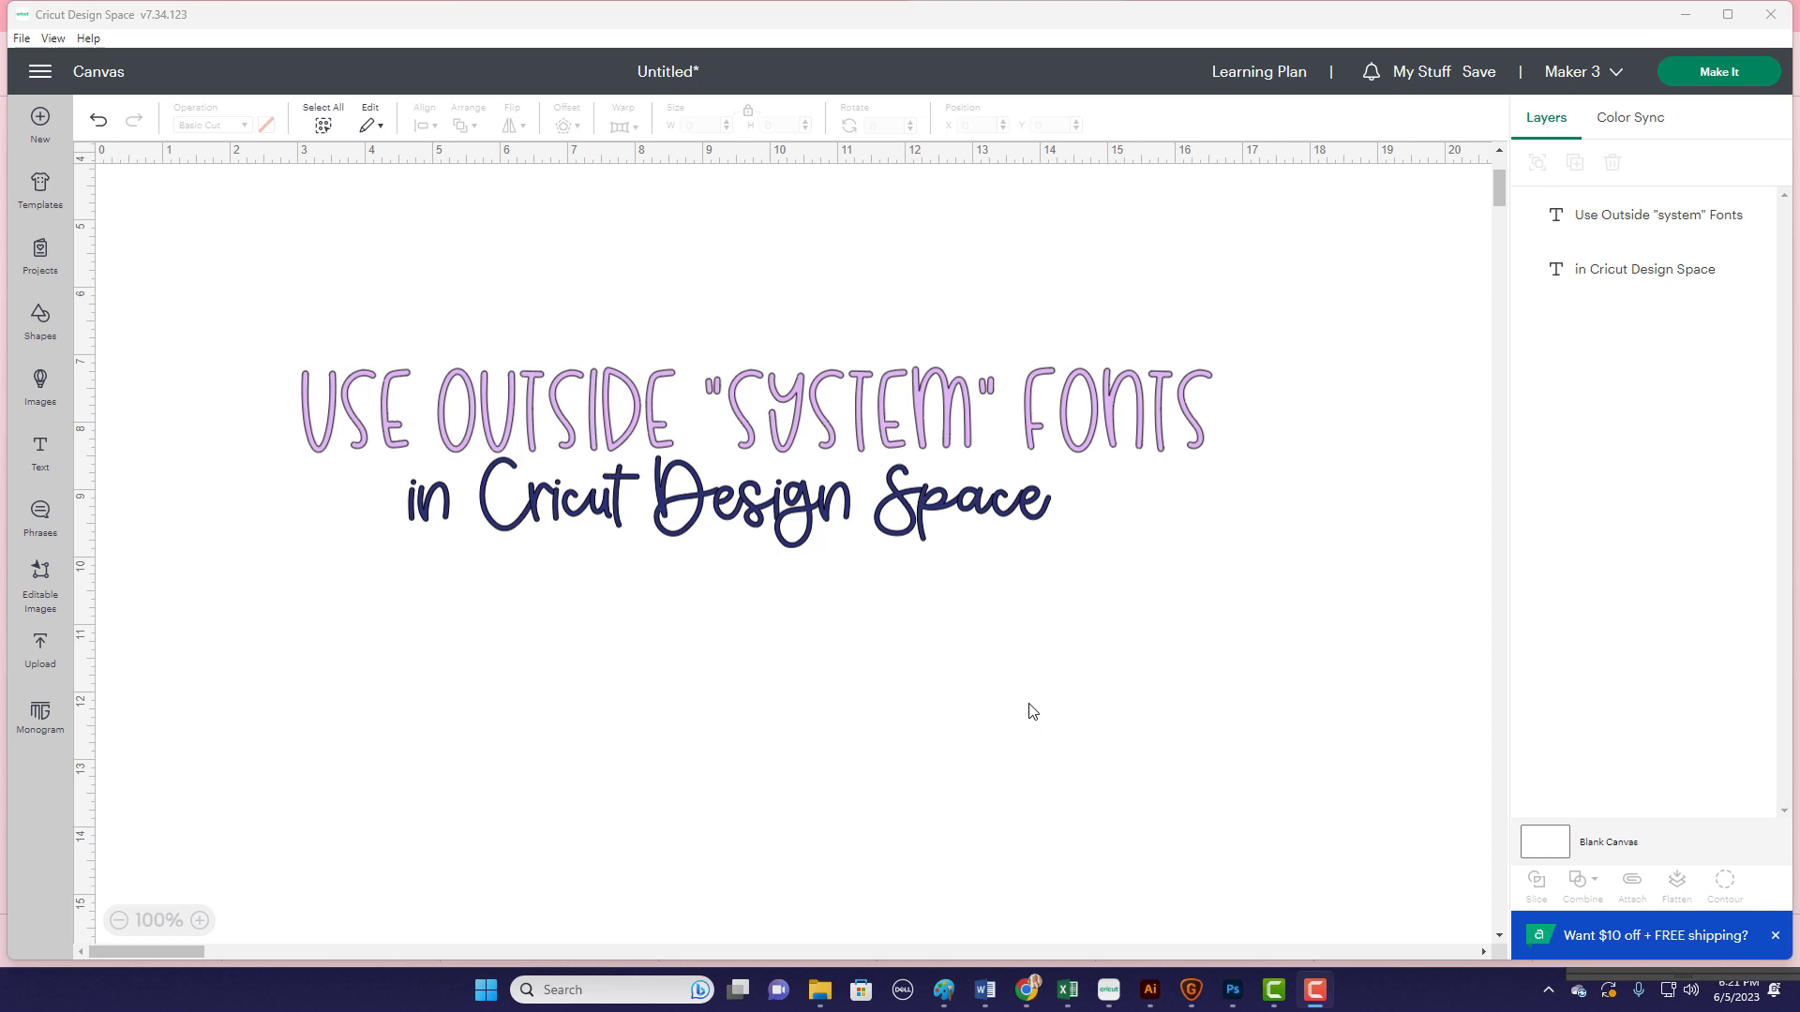
Add a new text object to the canvas and browse the Cricut fonts available for it
left_click(40, 450)
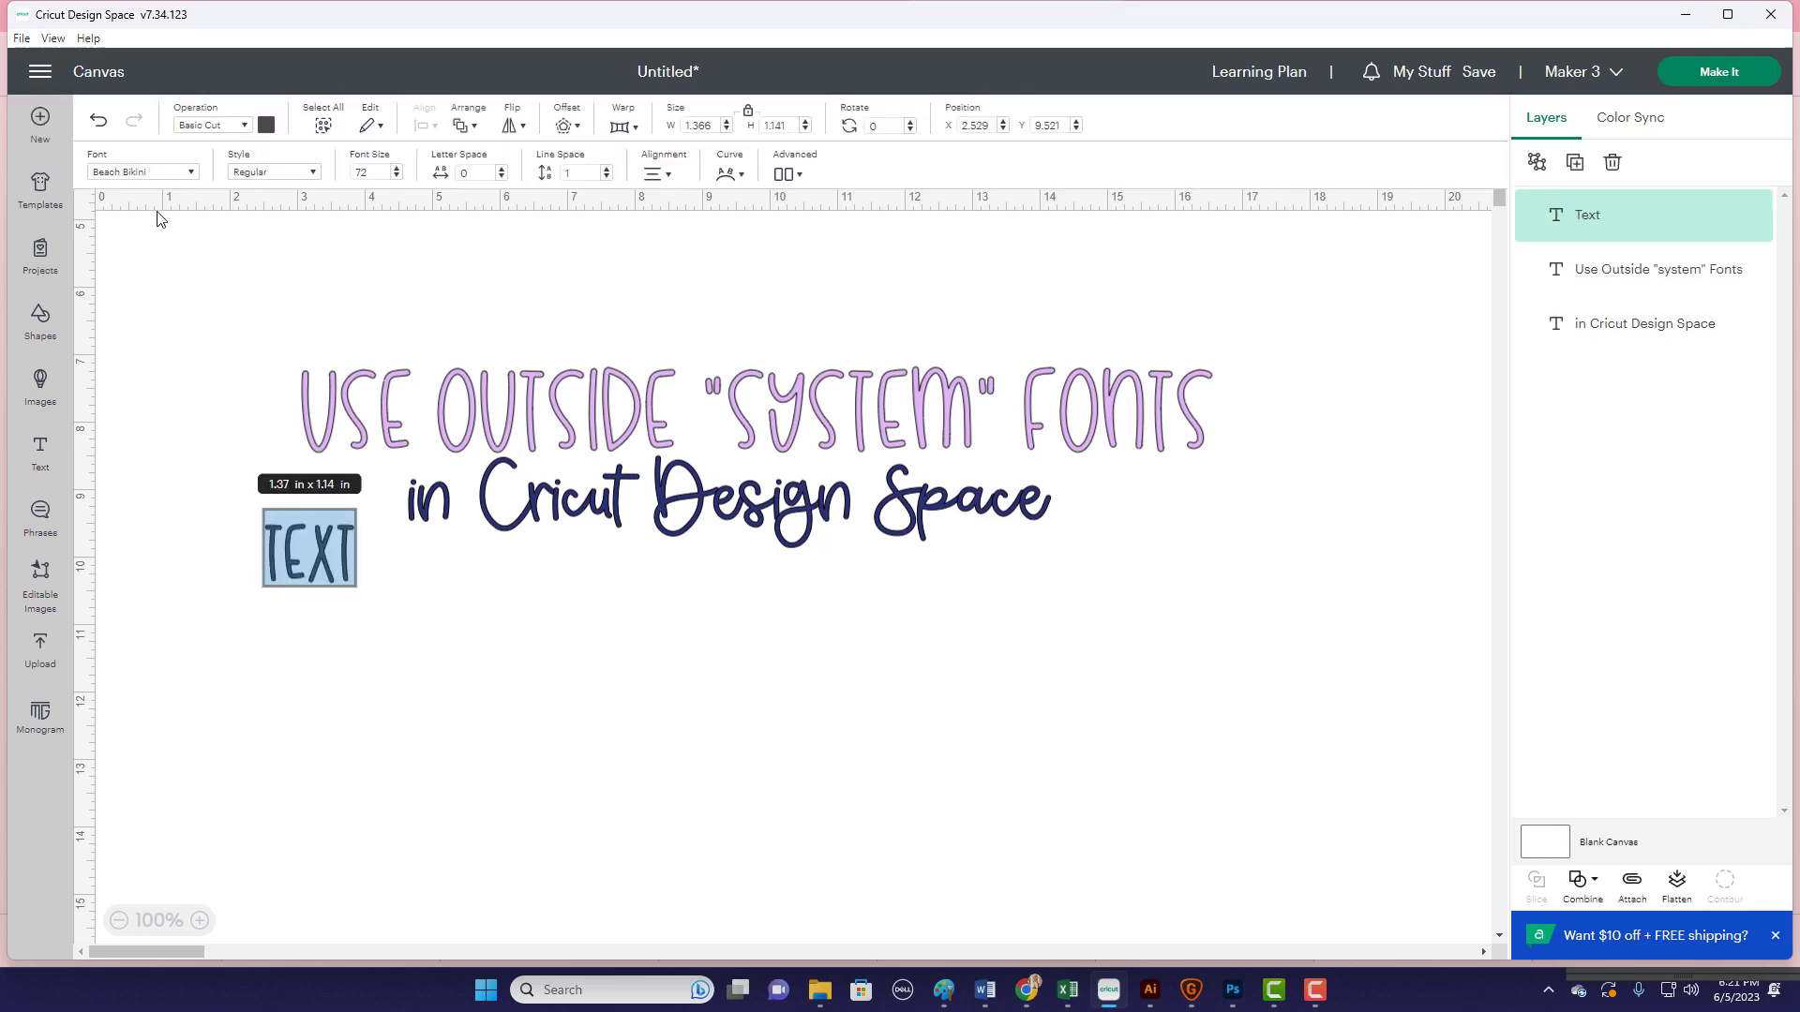
left_click(195, 175)
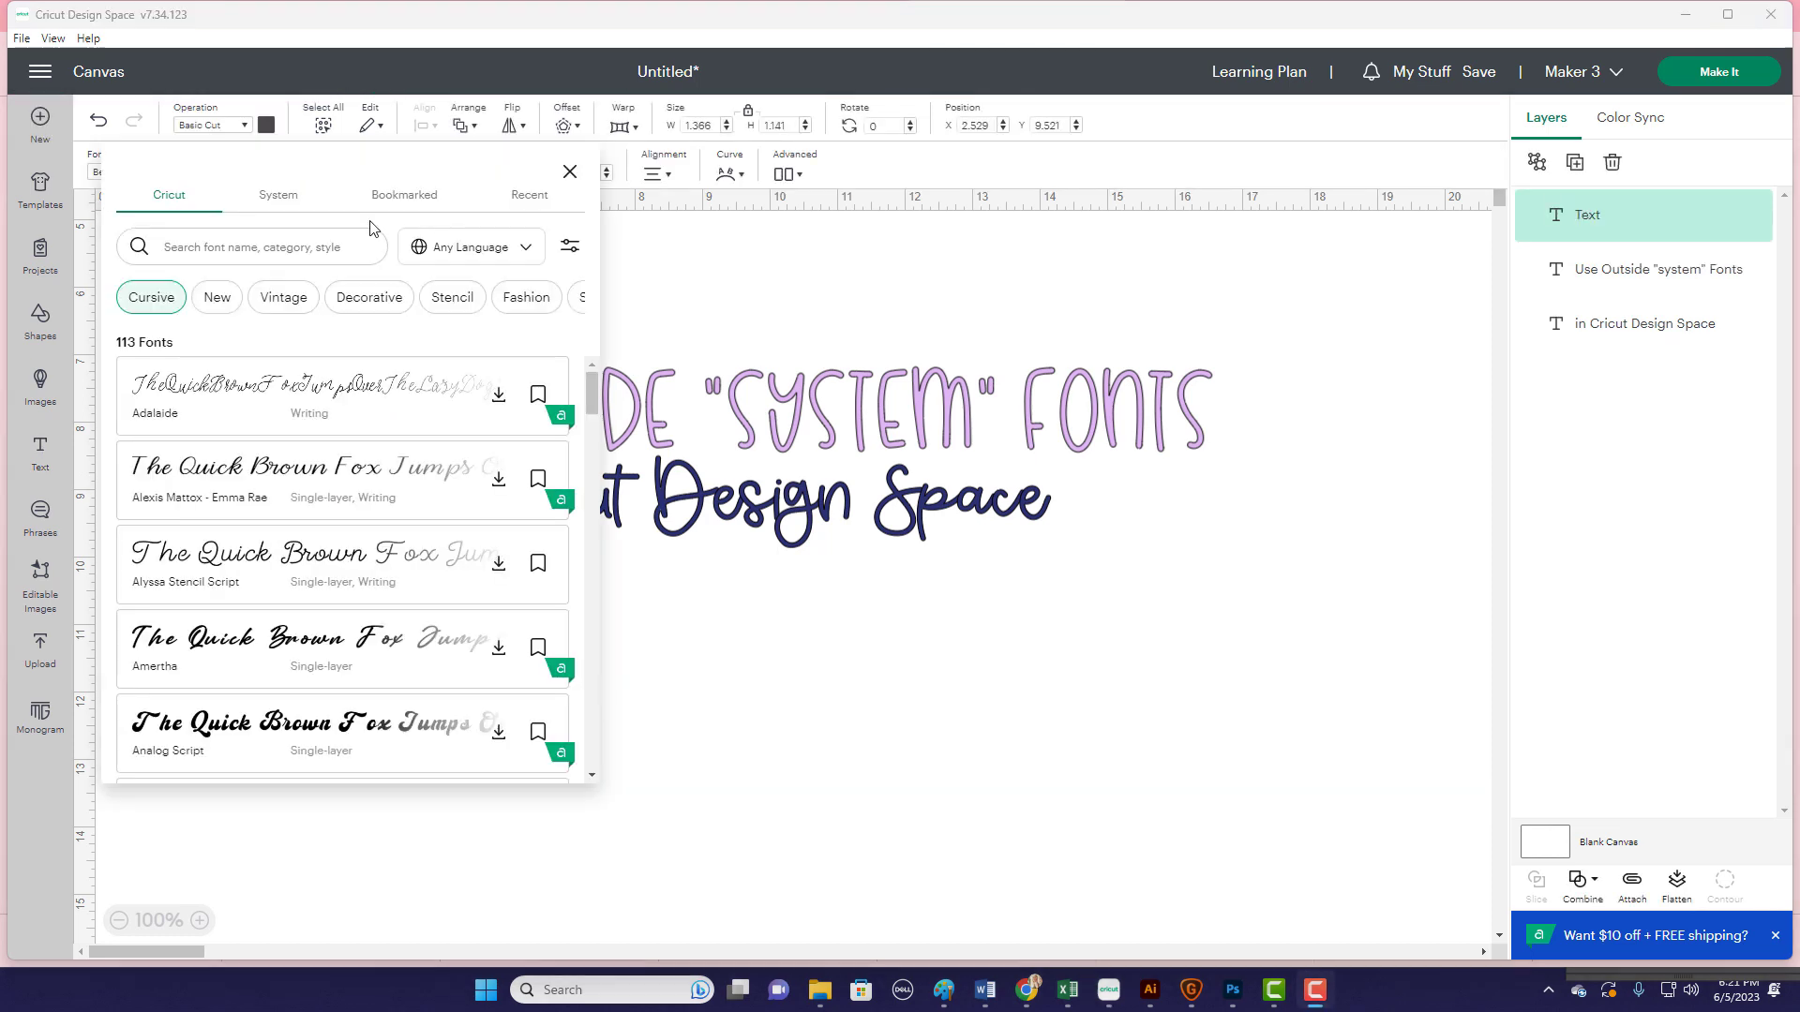
left_click(167, 200)
scroll(370, 478, "down", 15)
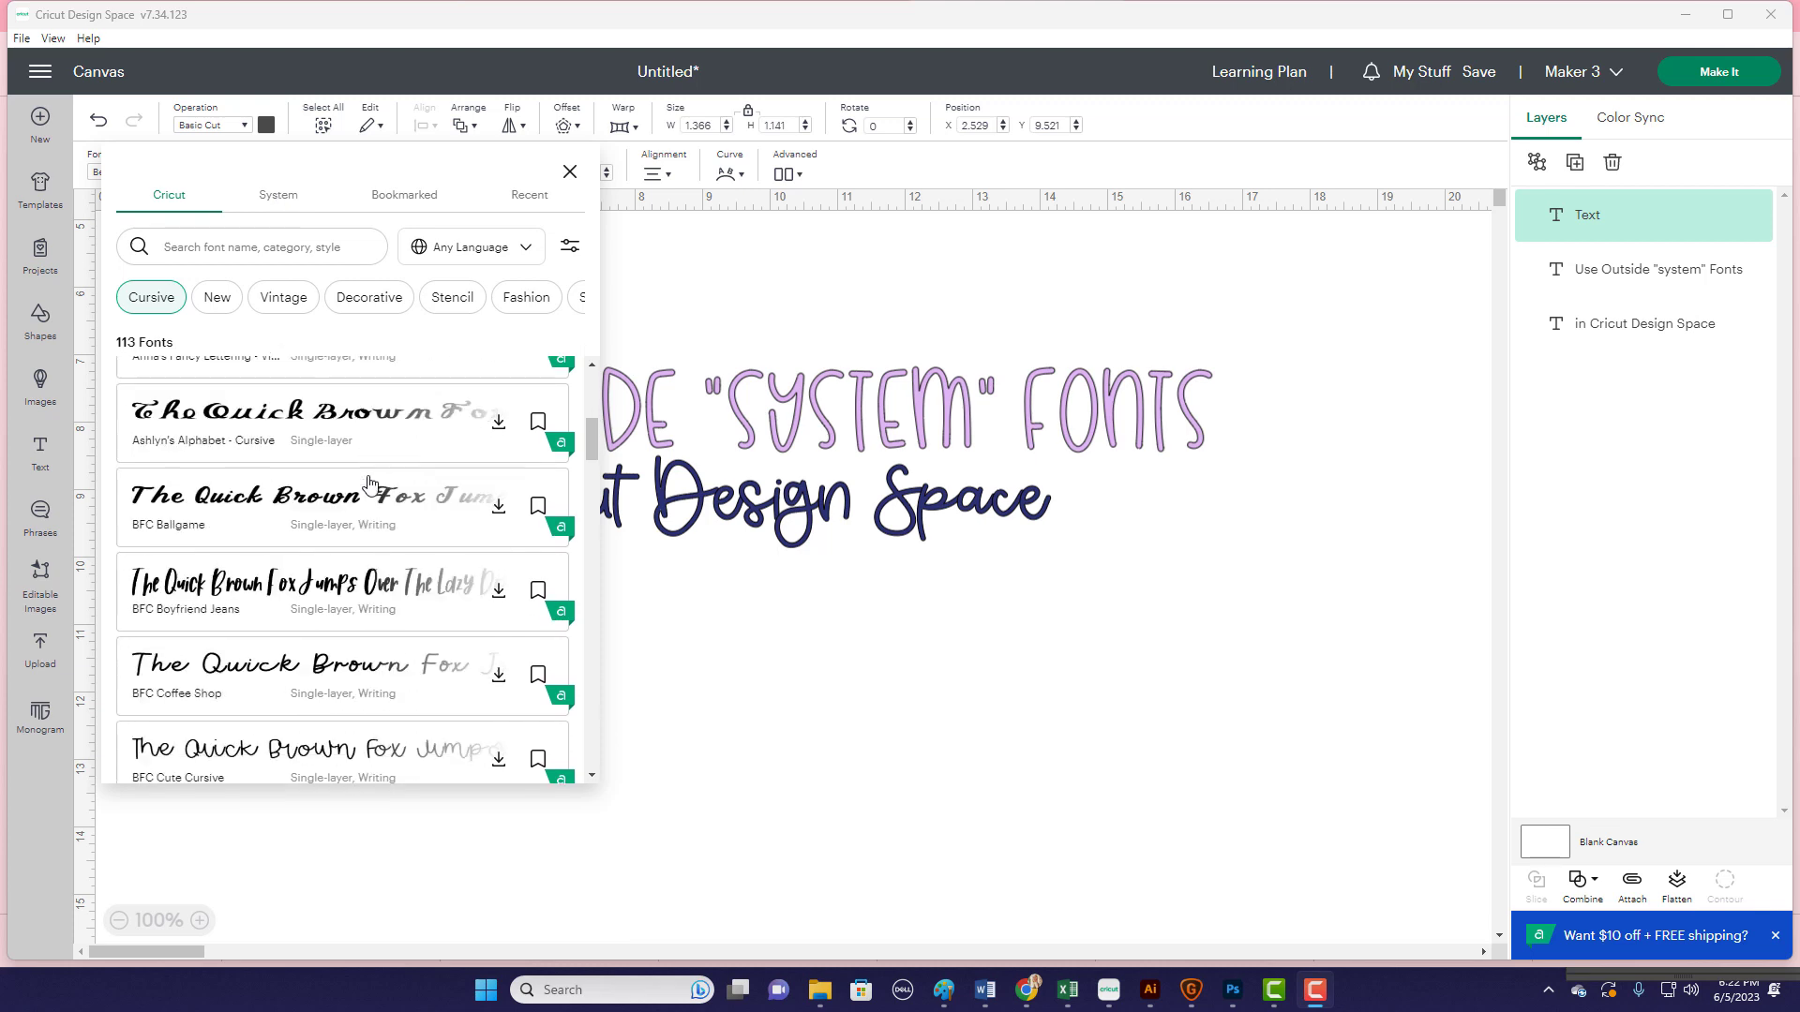
scroll(369, 483, "down", 12)
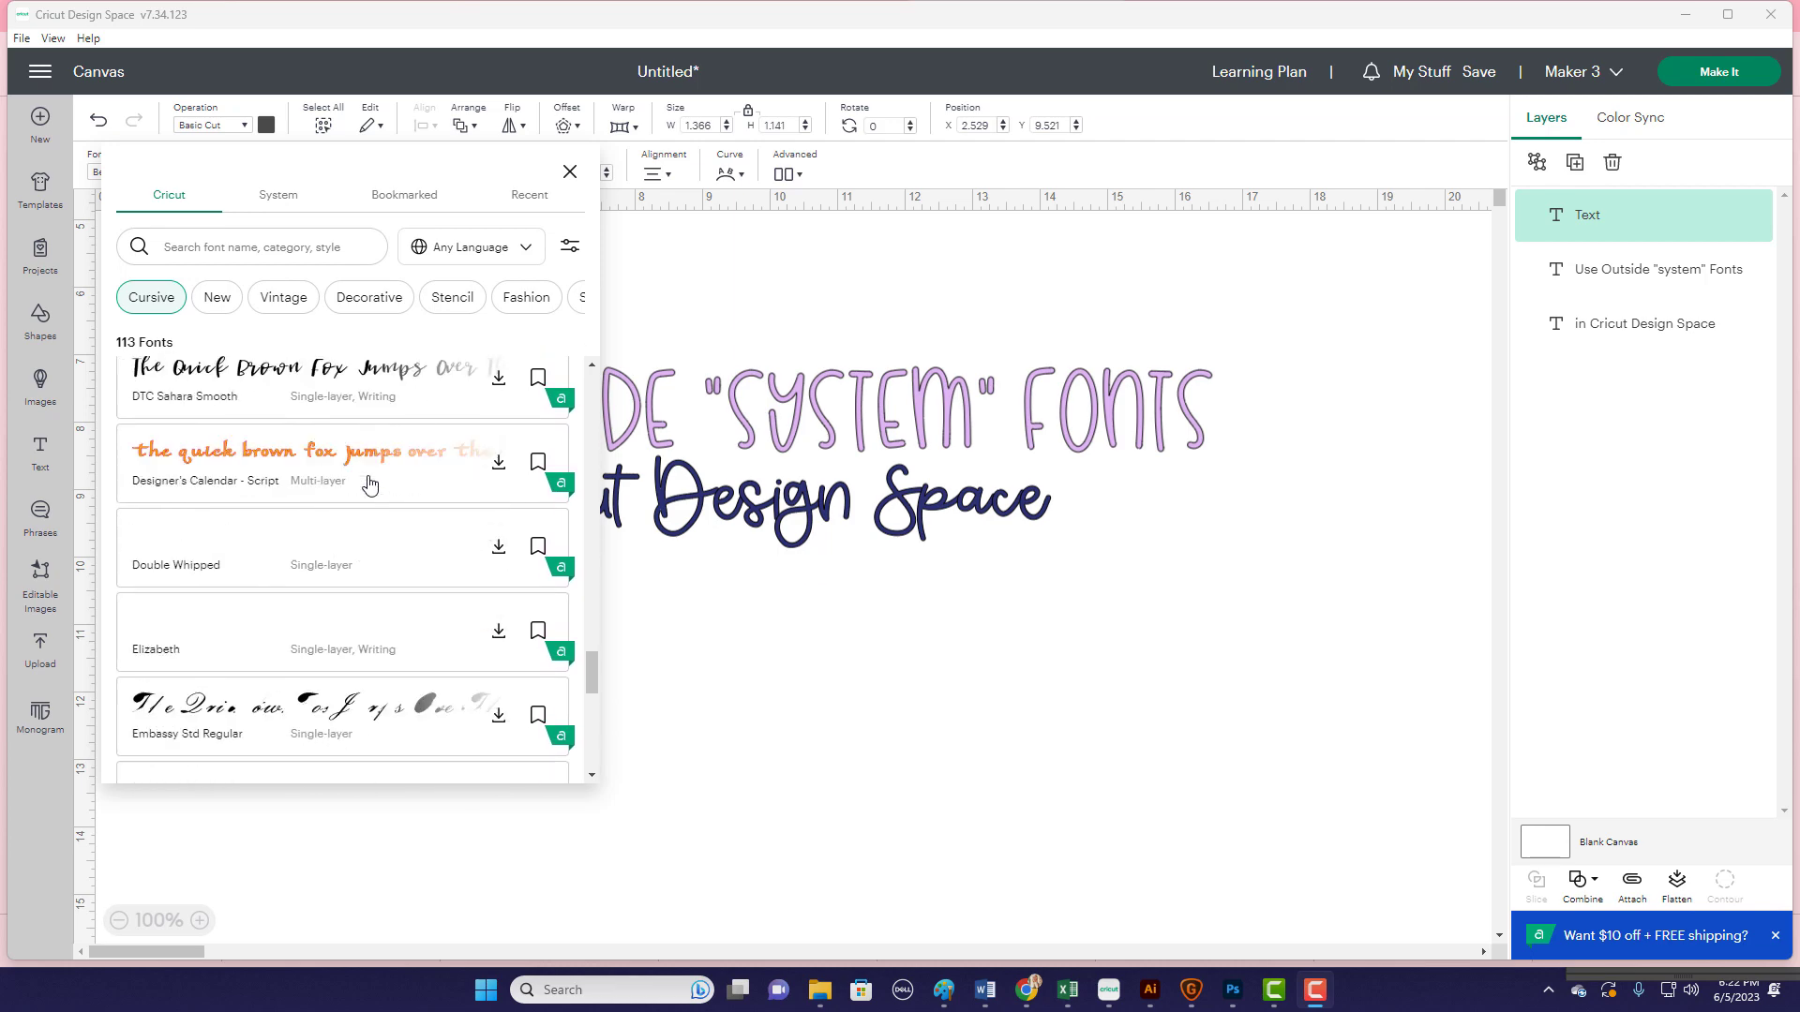
scroll(370, 478, "down", 9)
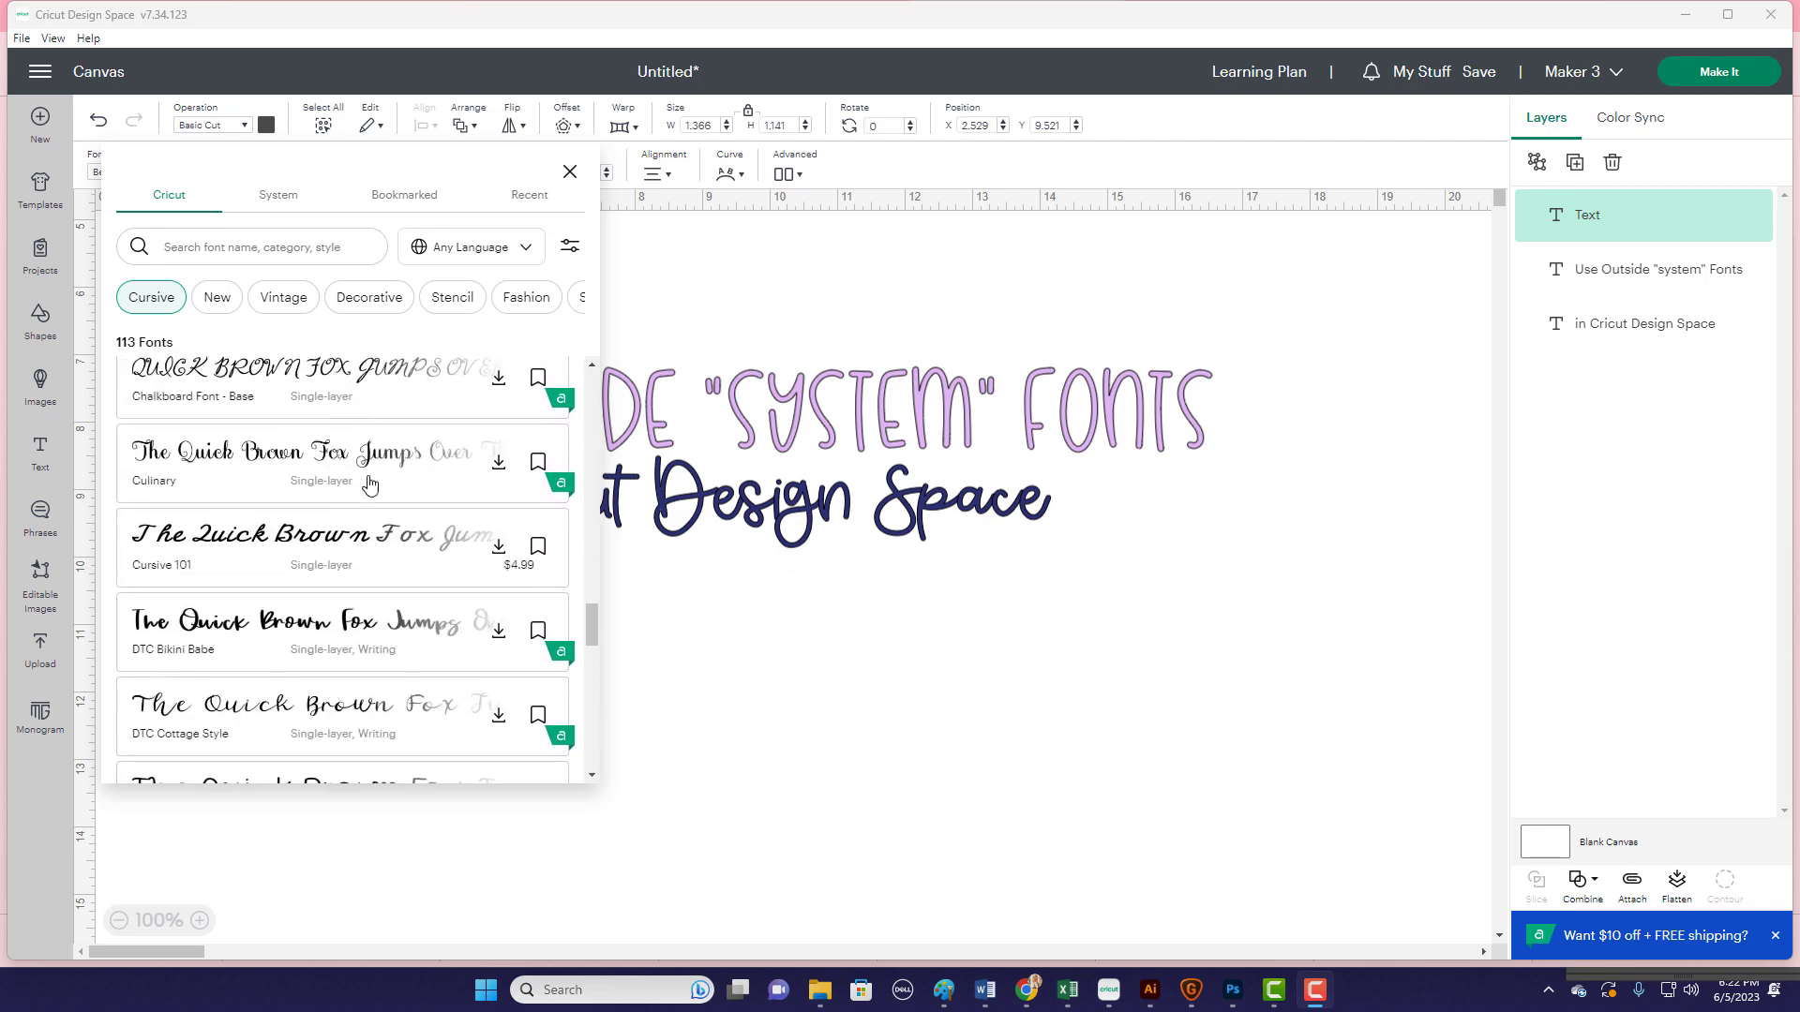
Show the System fonts for the text object and look through the installed typefaces
left_click(279, 194)
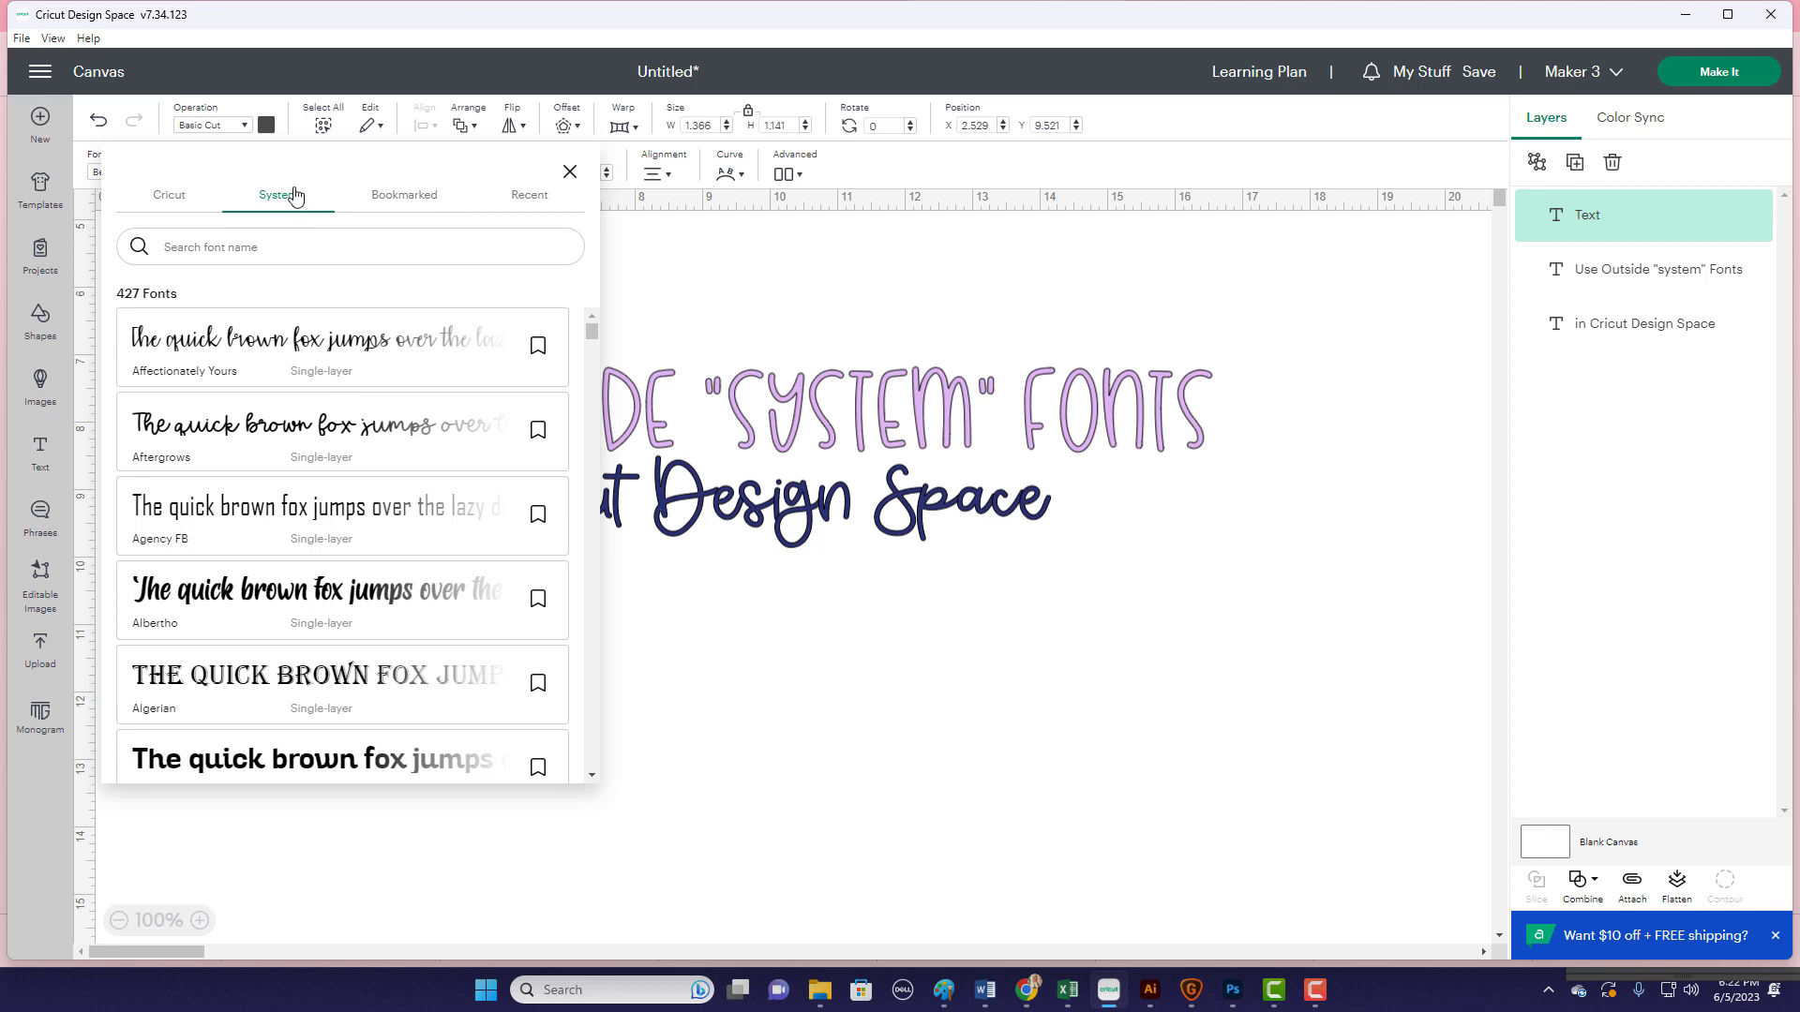
scroll(341, 440, "down", 5)
scroll(342, 441, "down", 10)
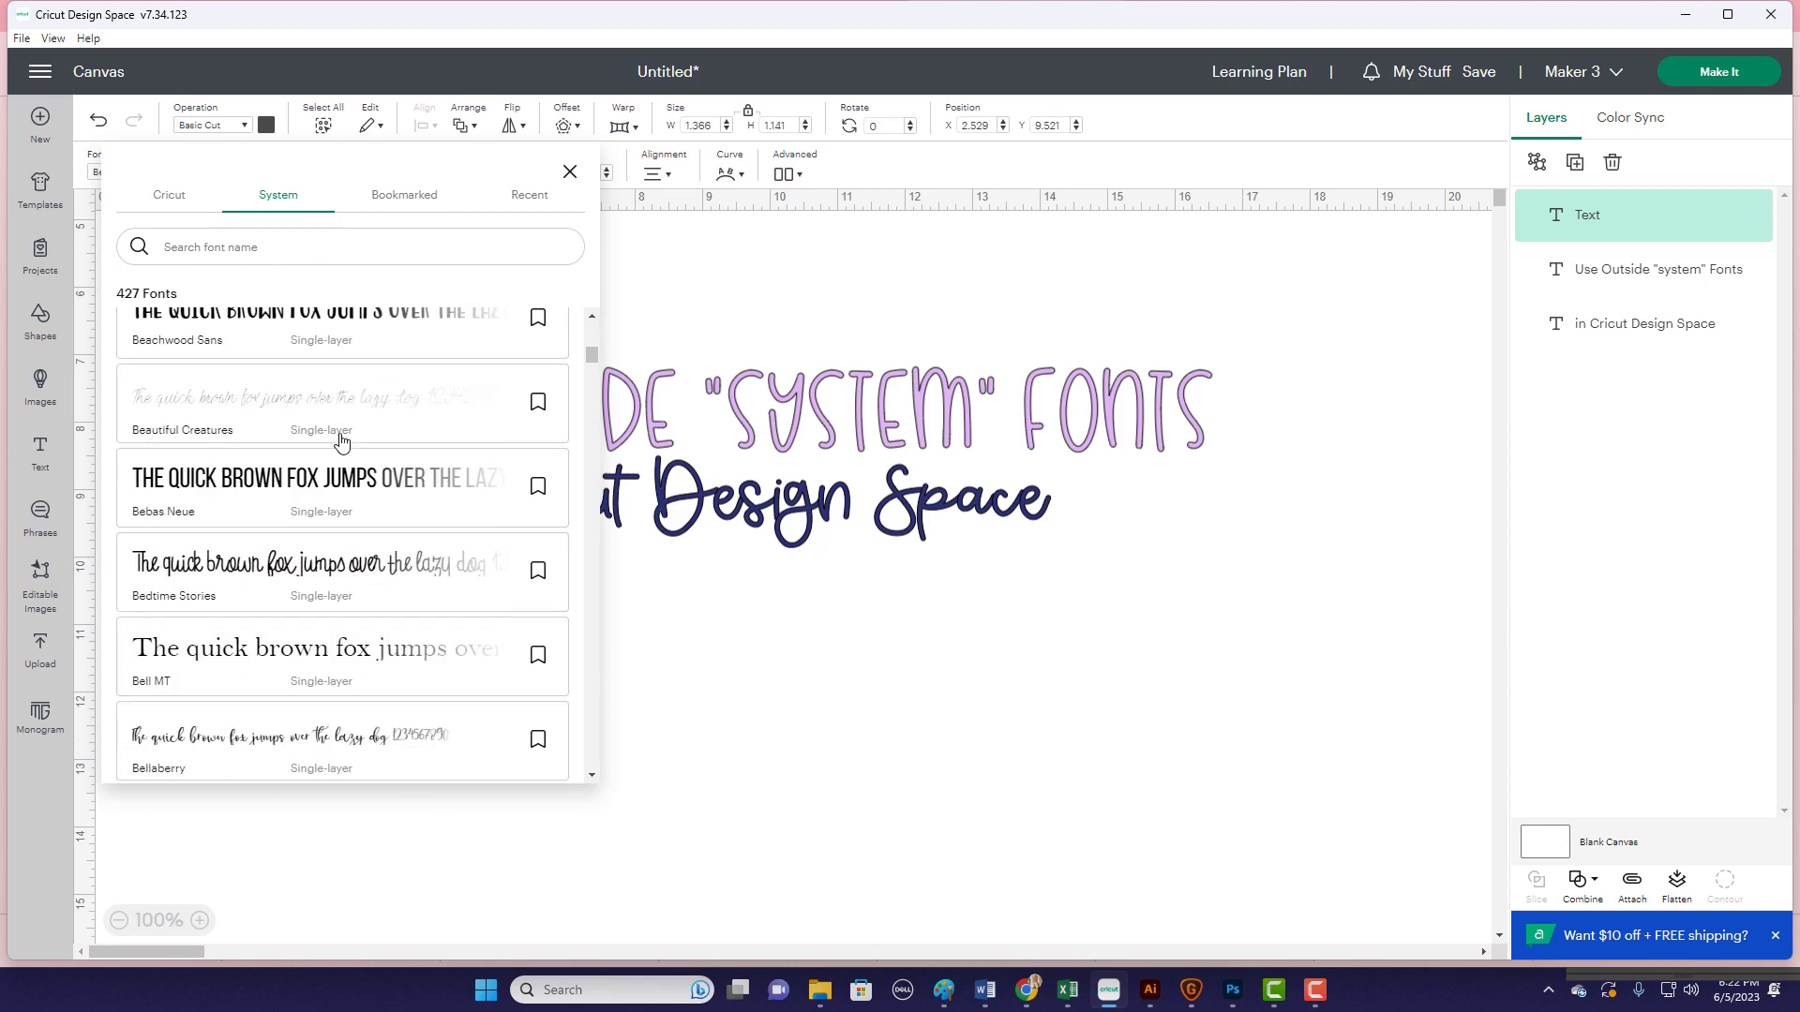
scroll(243, 548, "down", 15)
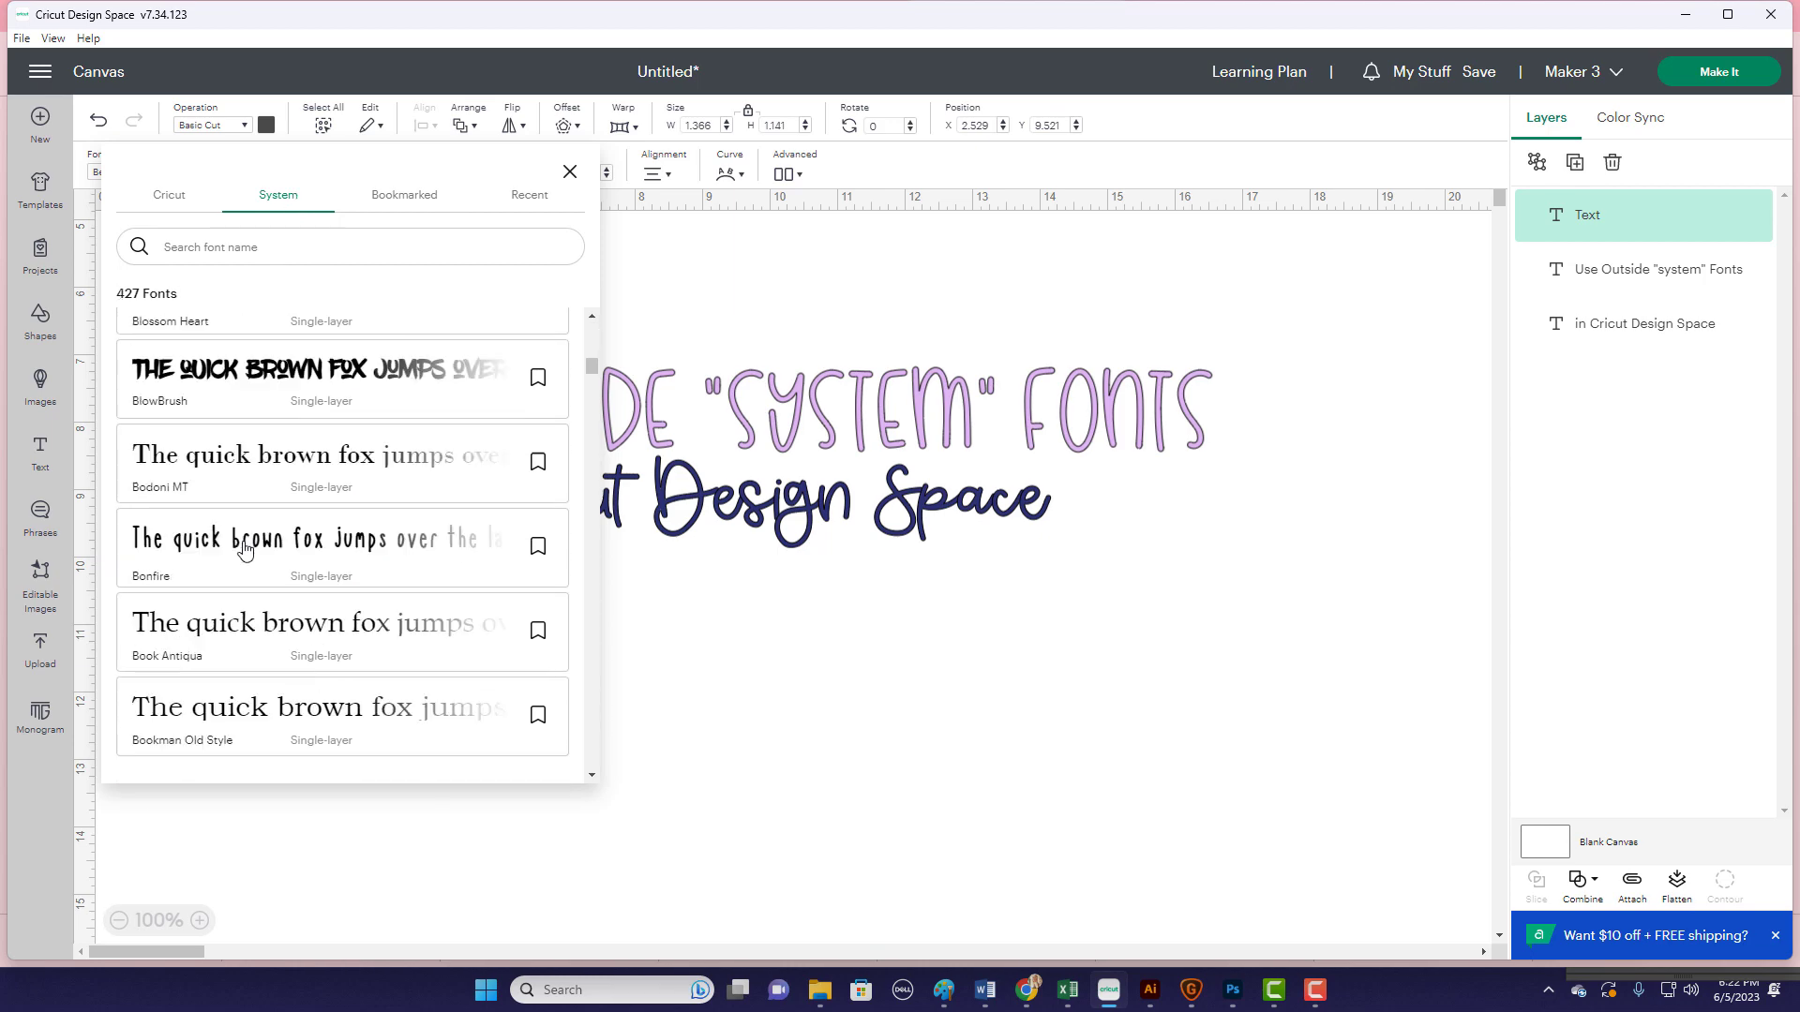
scroll(243, 549, "down", 15)
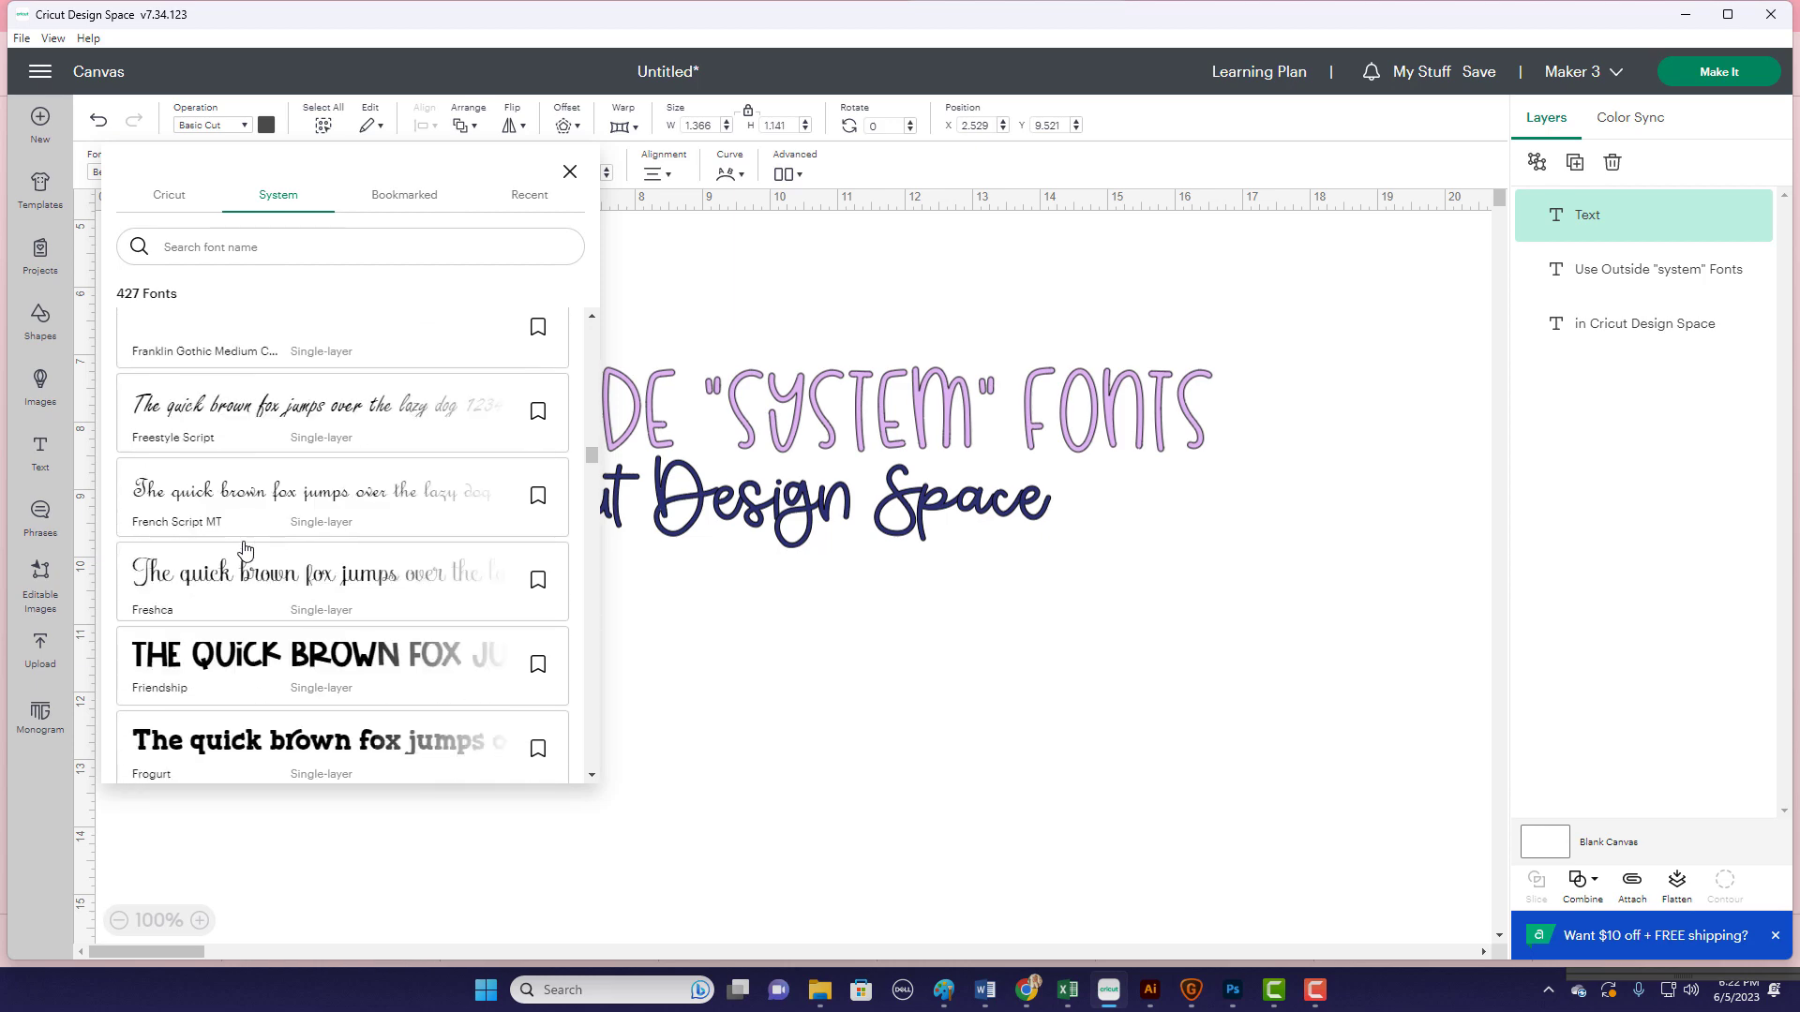
scroll(244, 549, "down", 8)
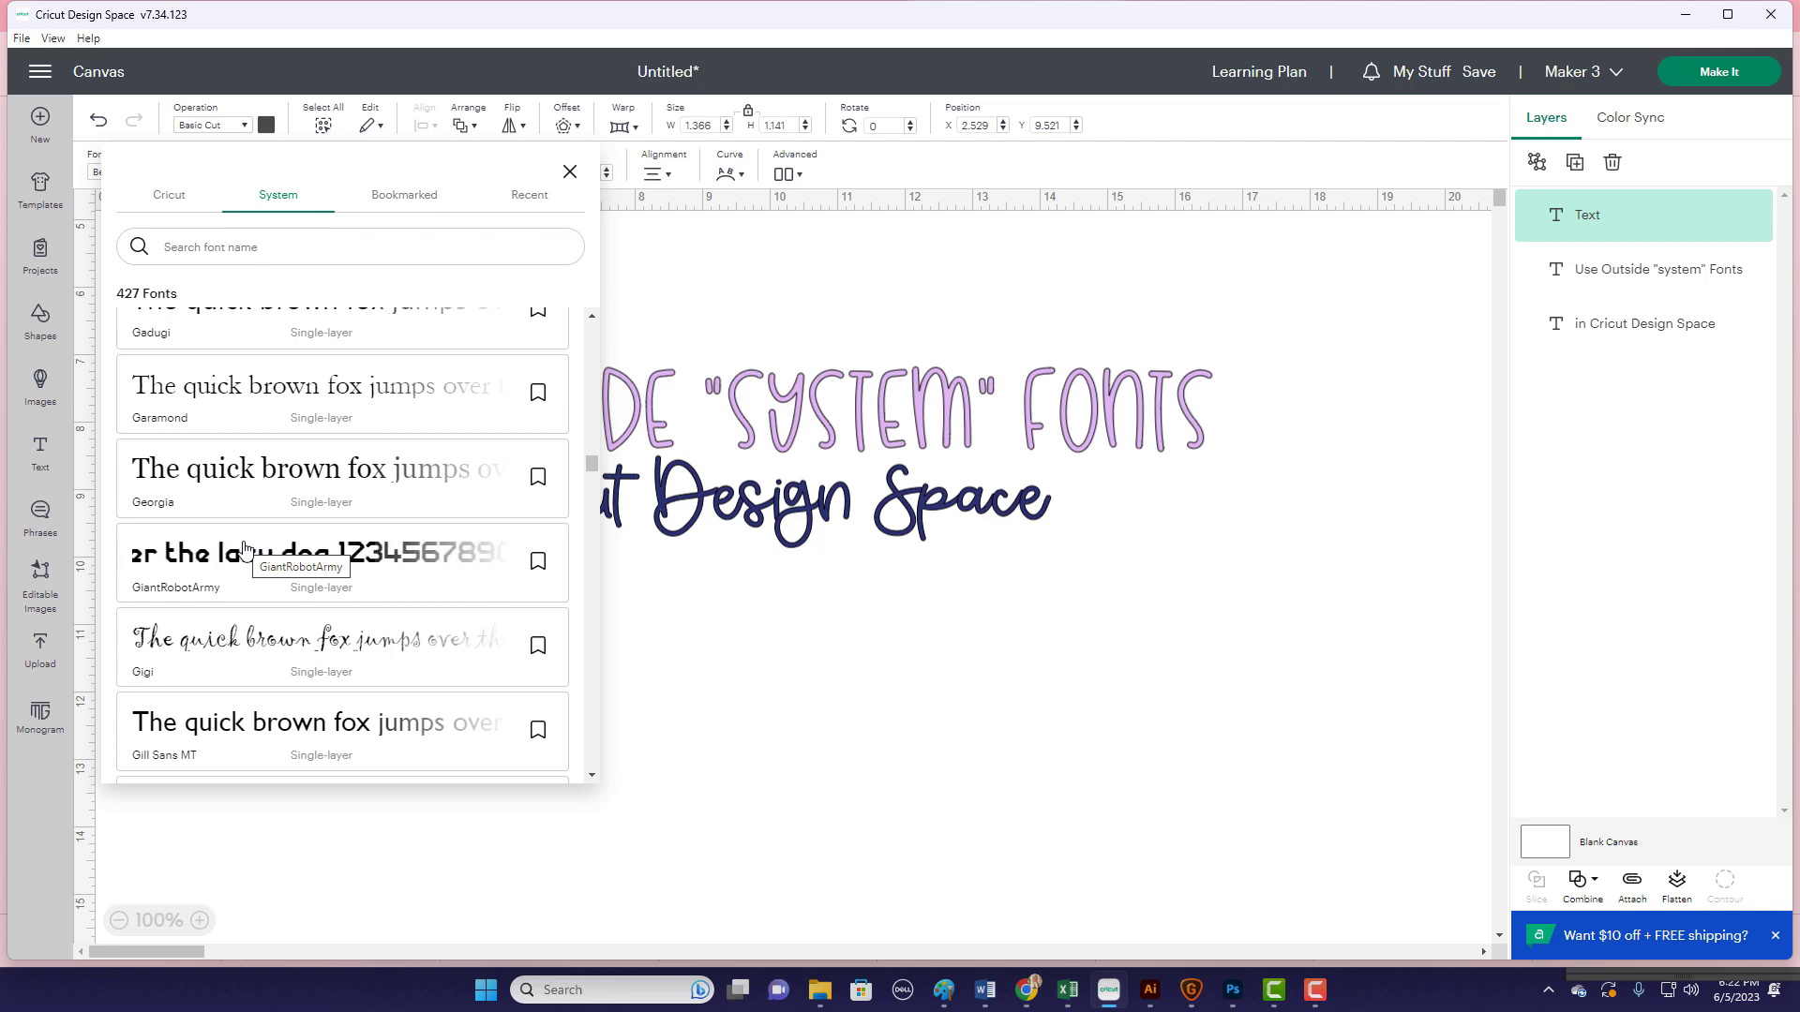
left_click(631, 613)
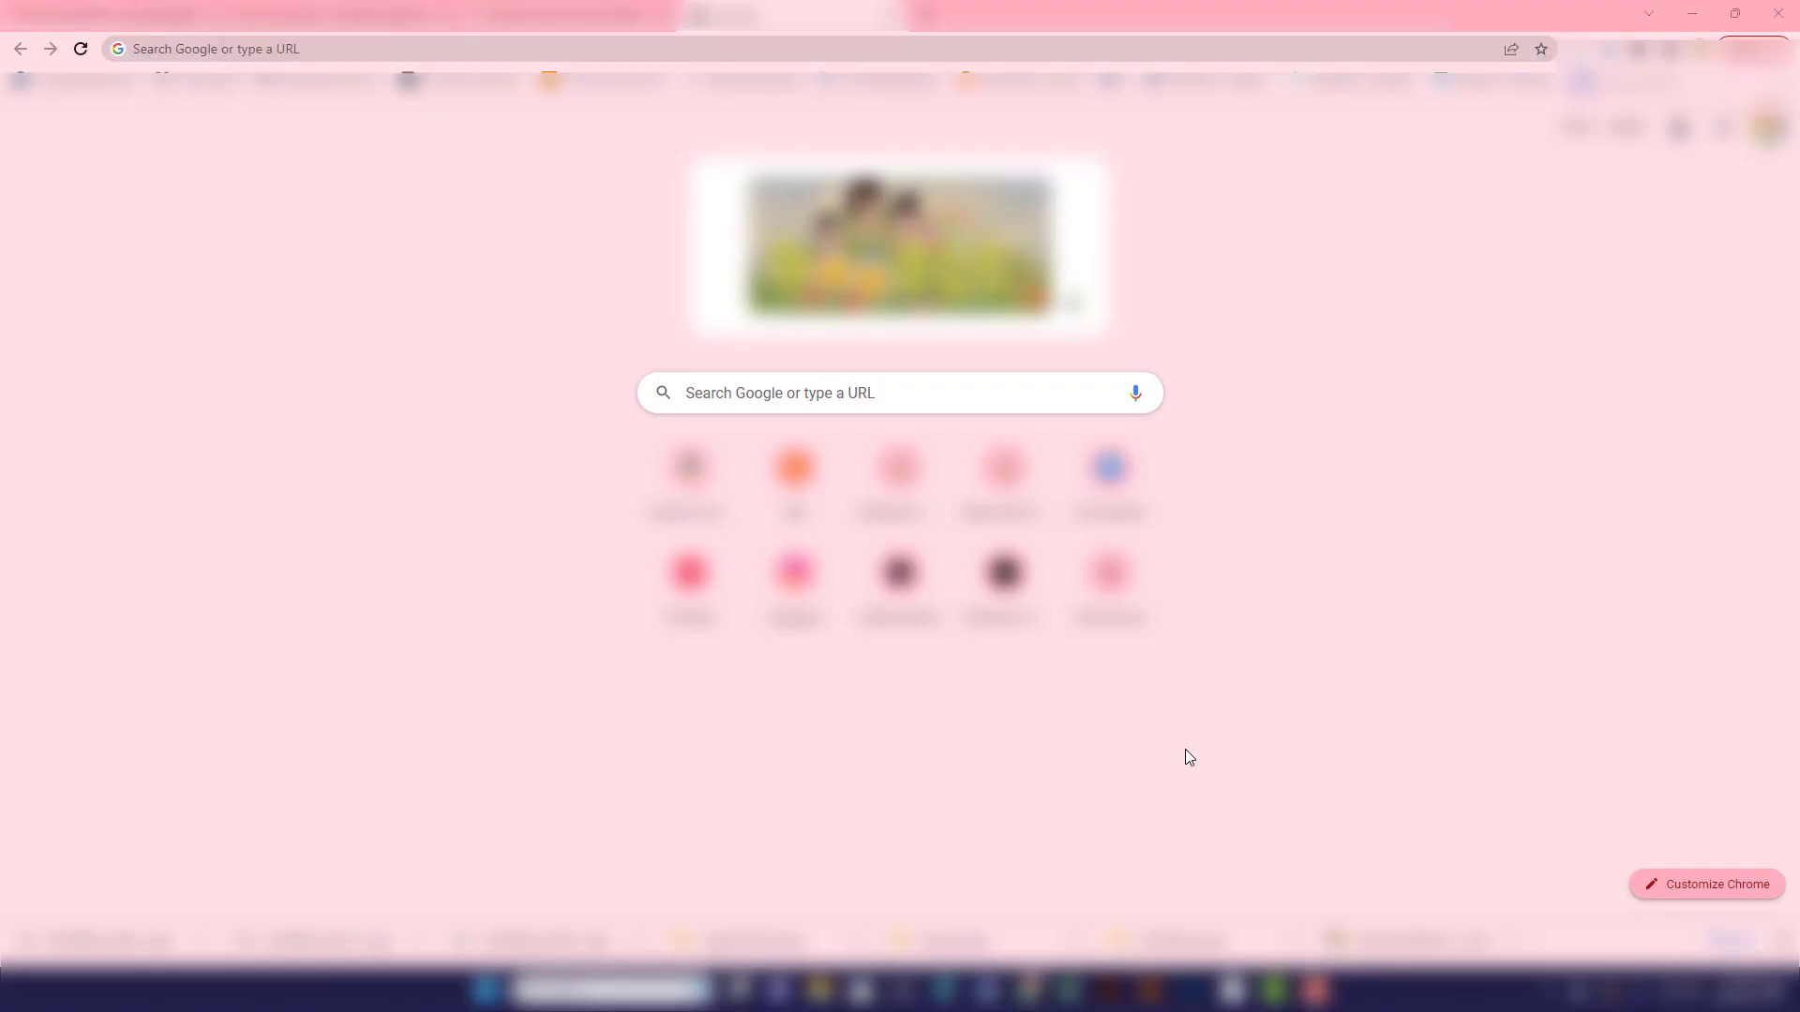
left_click(416, 48)
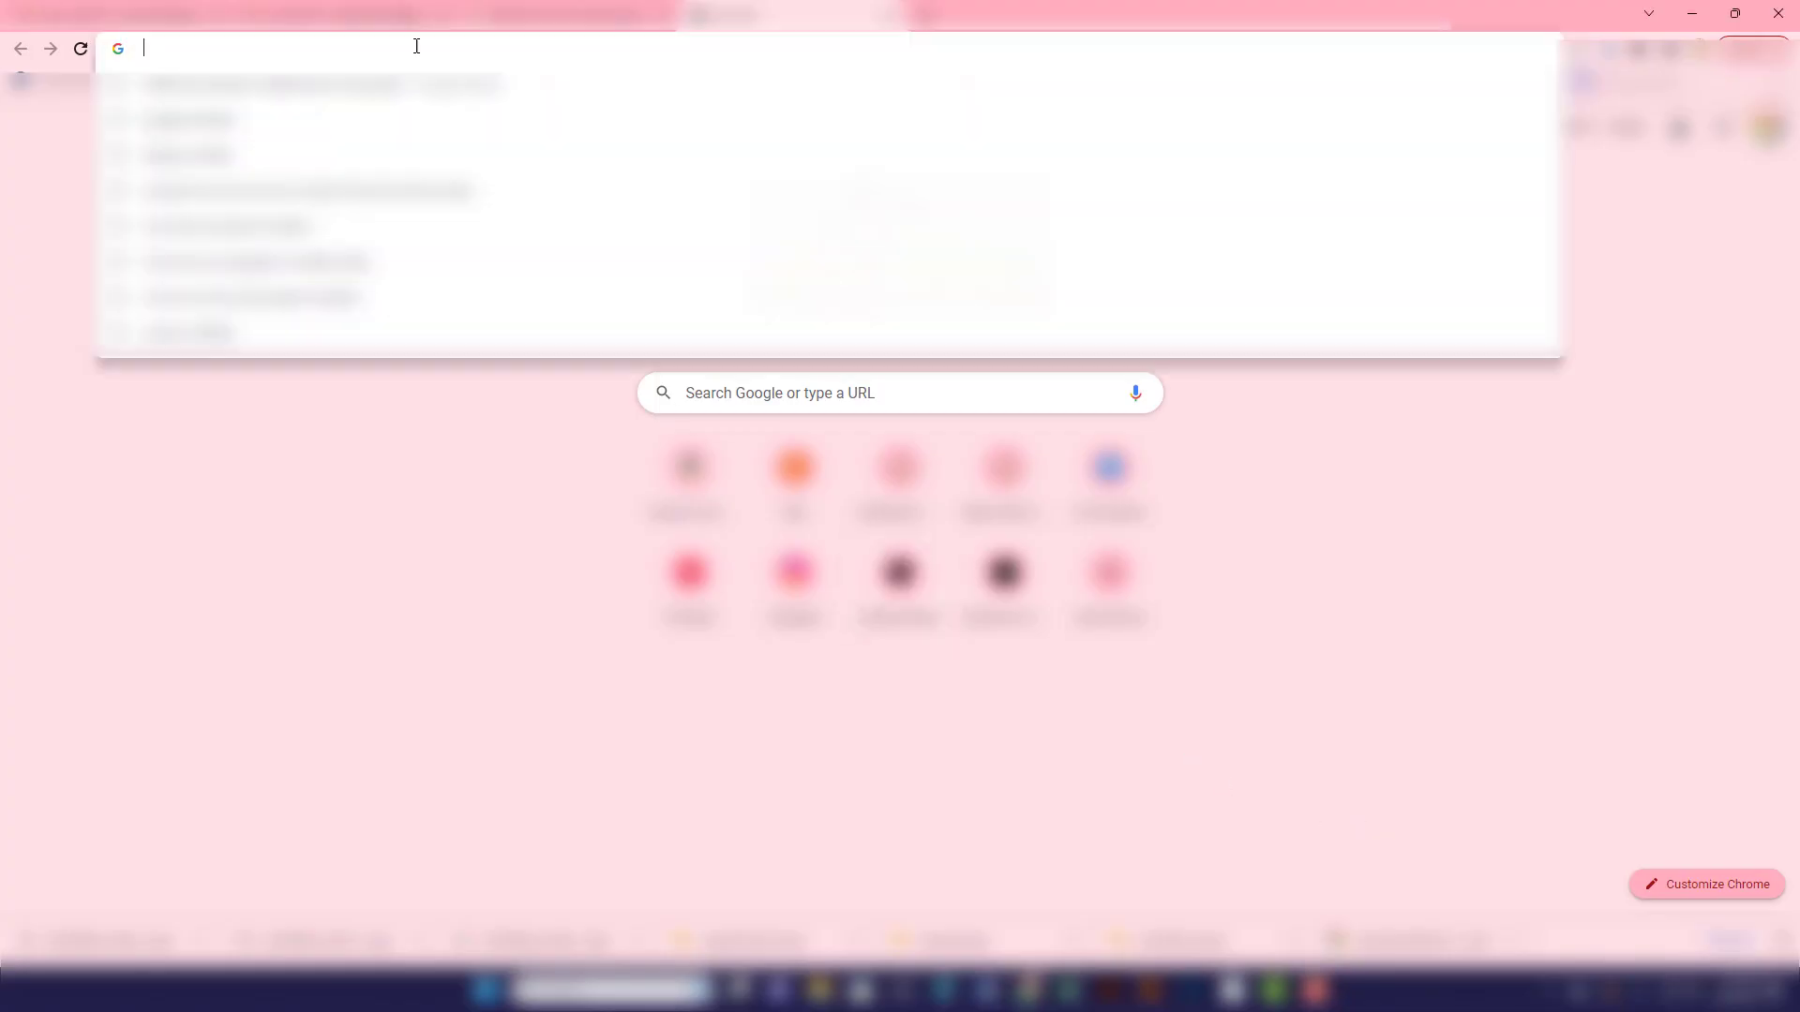
type("www.")
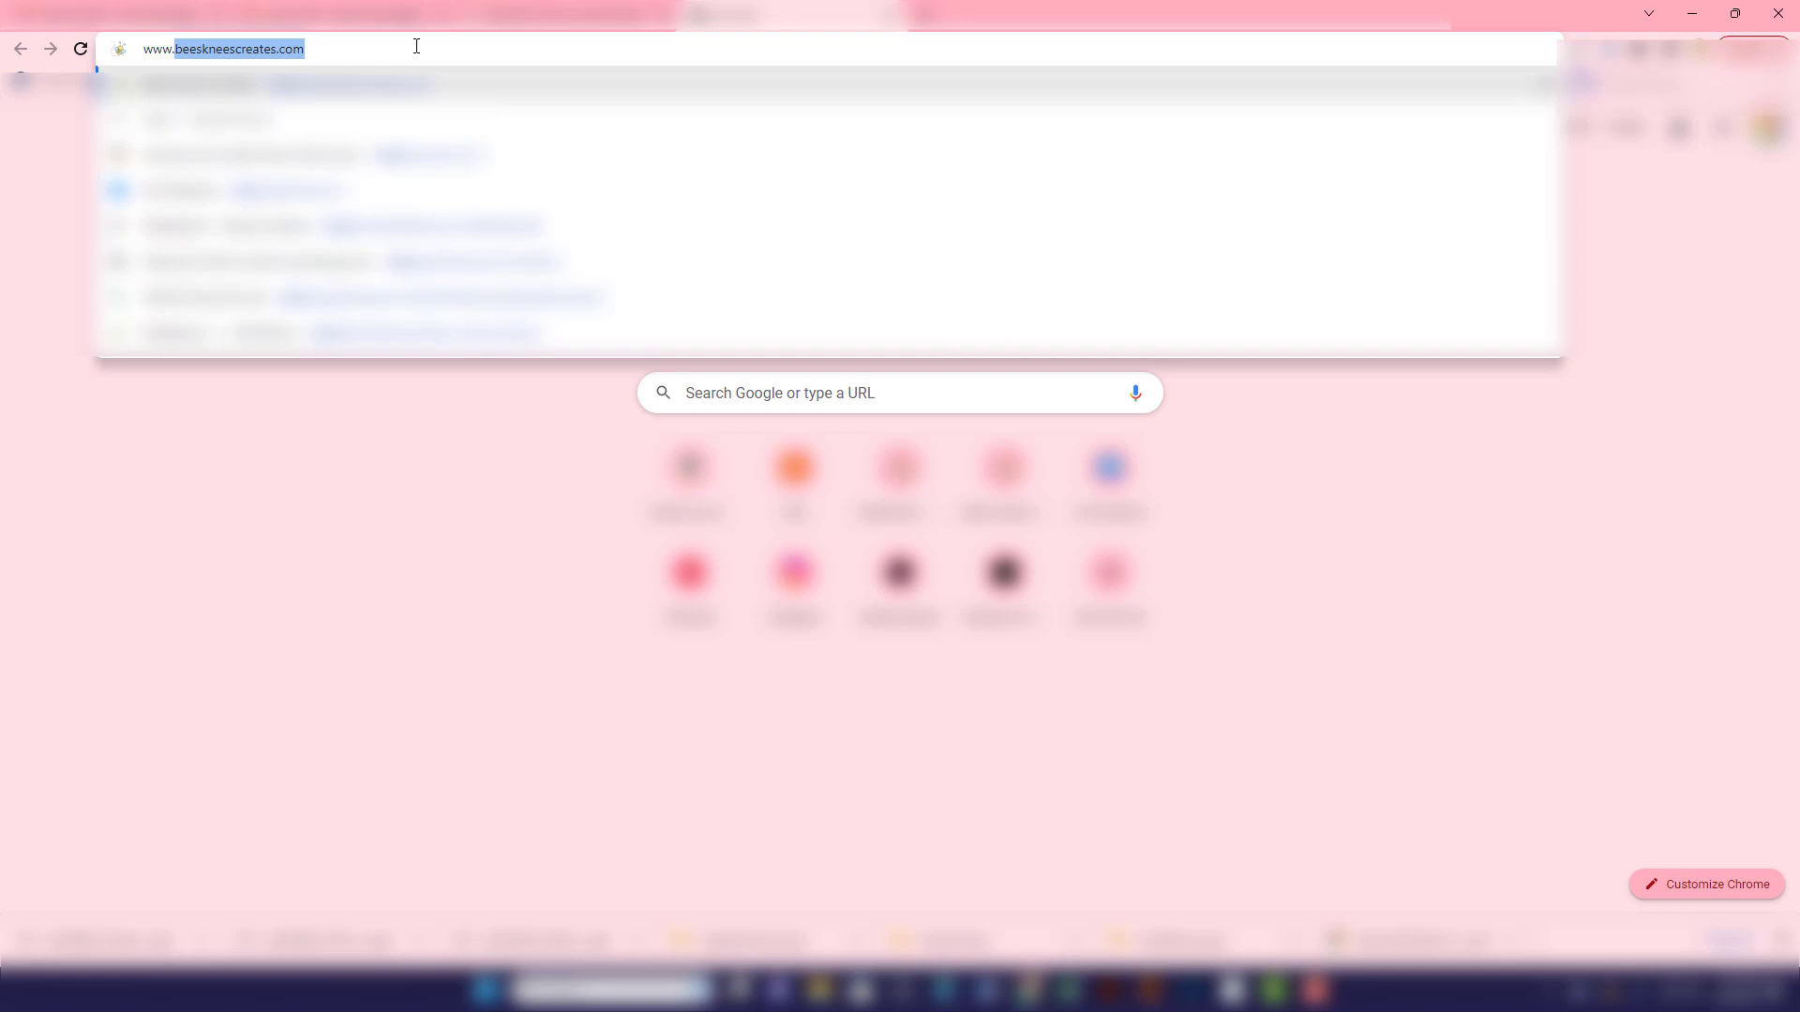
type("dafont.c")
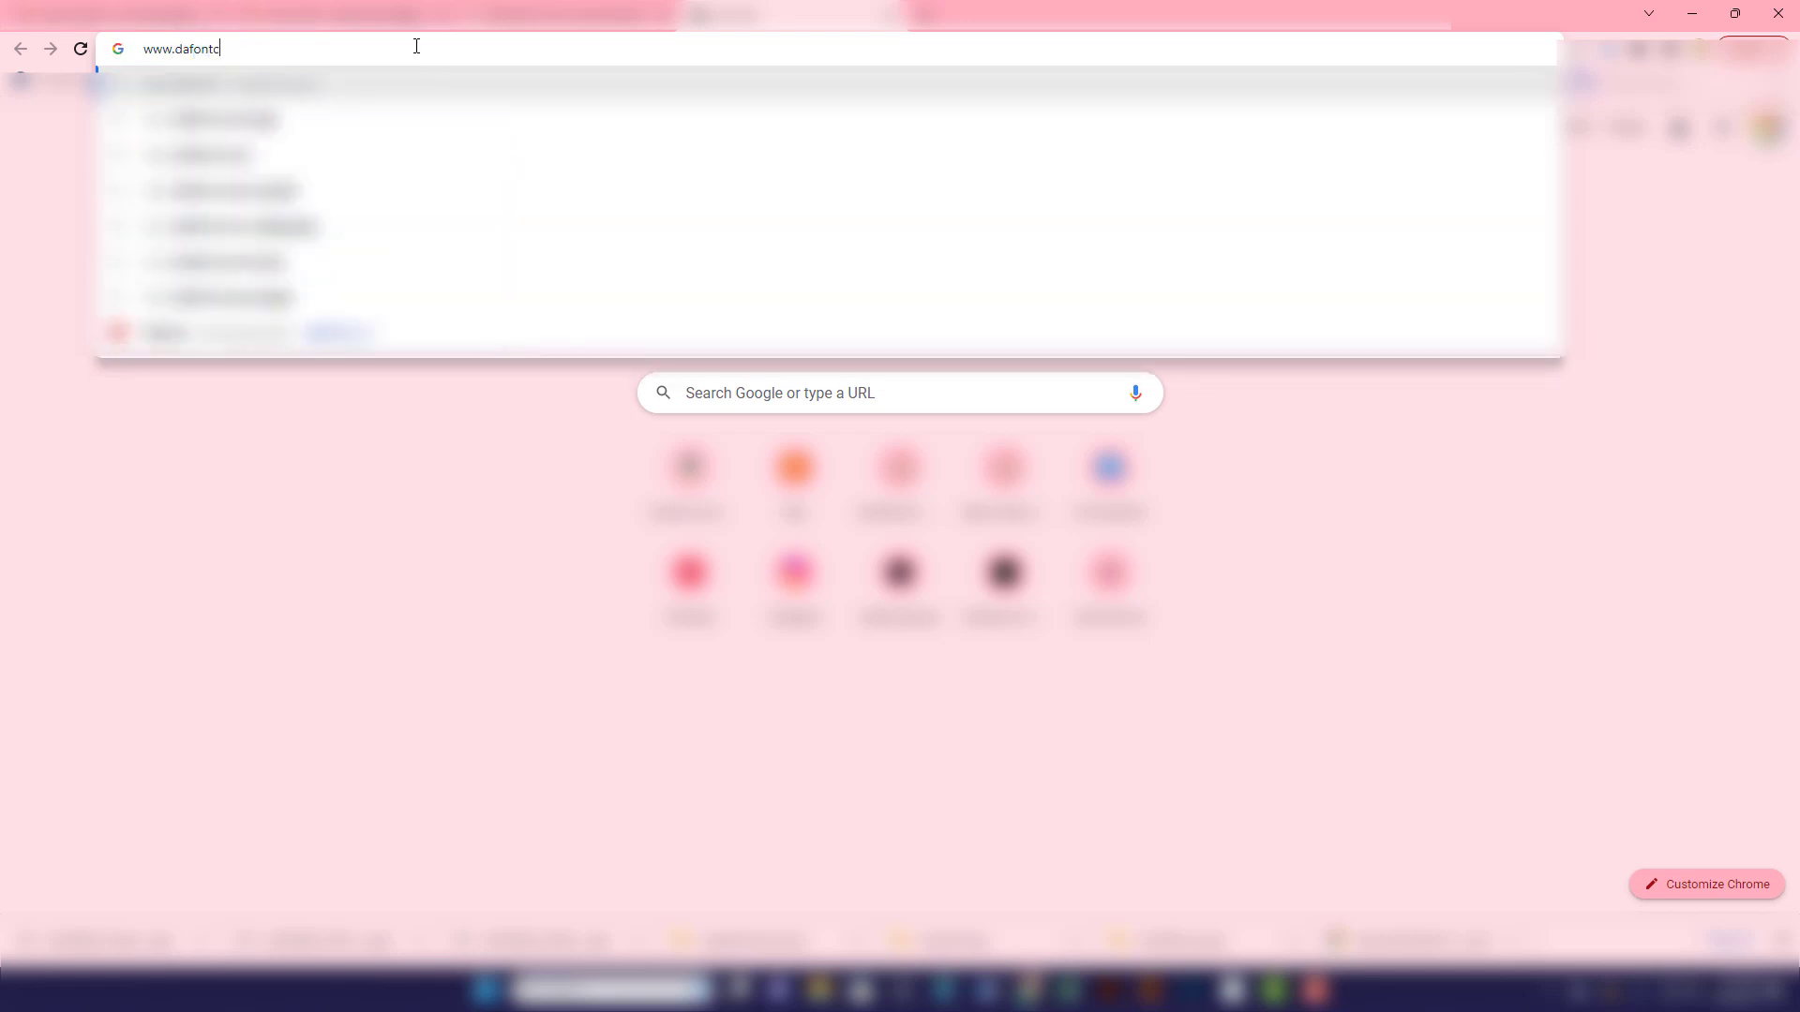
type("om")
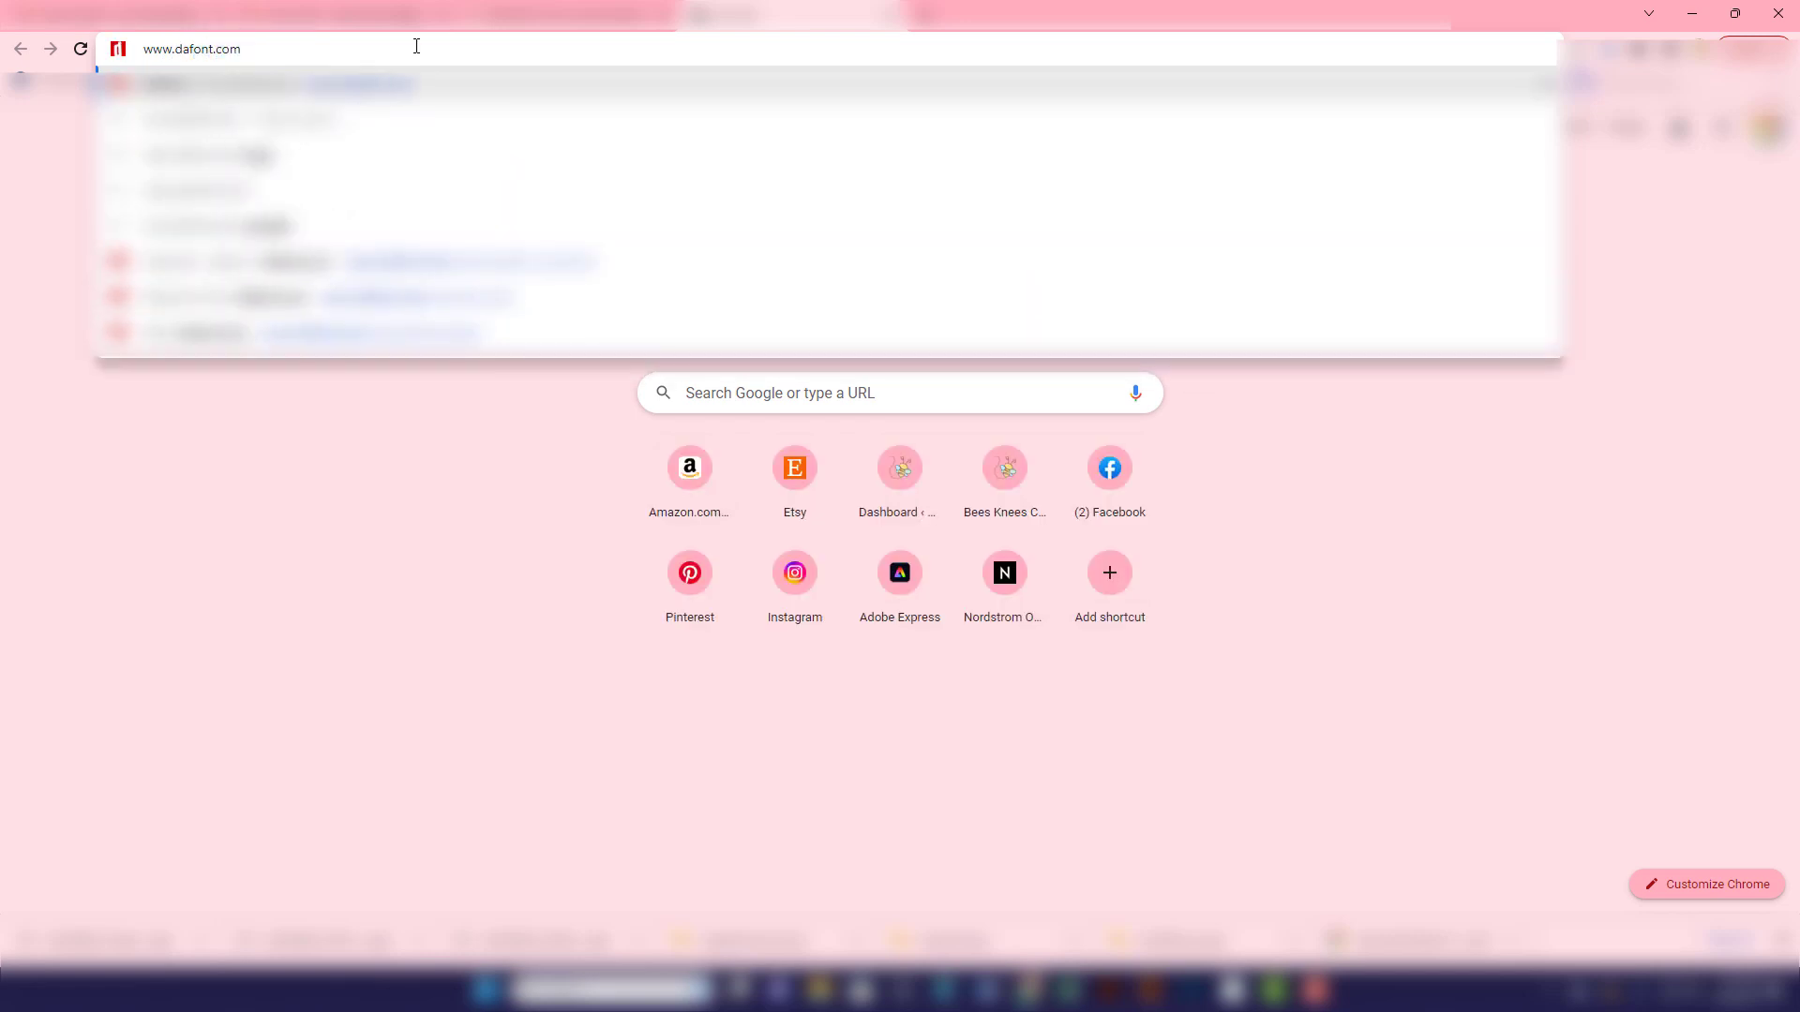
key("Return")
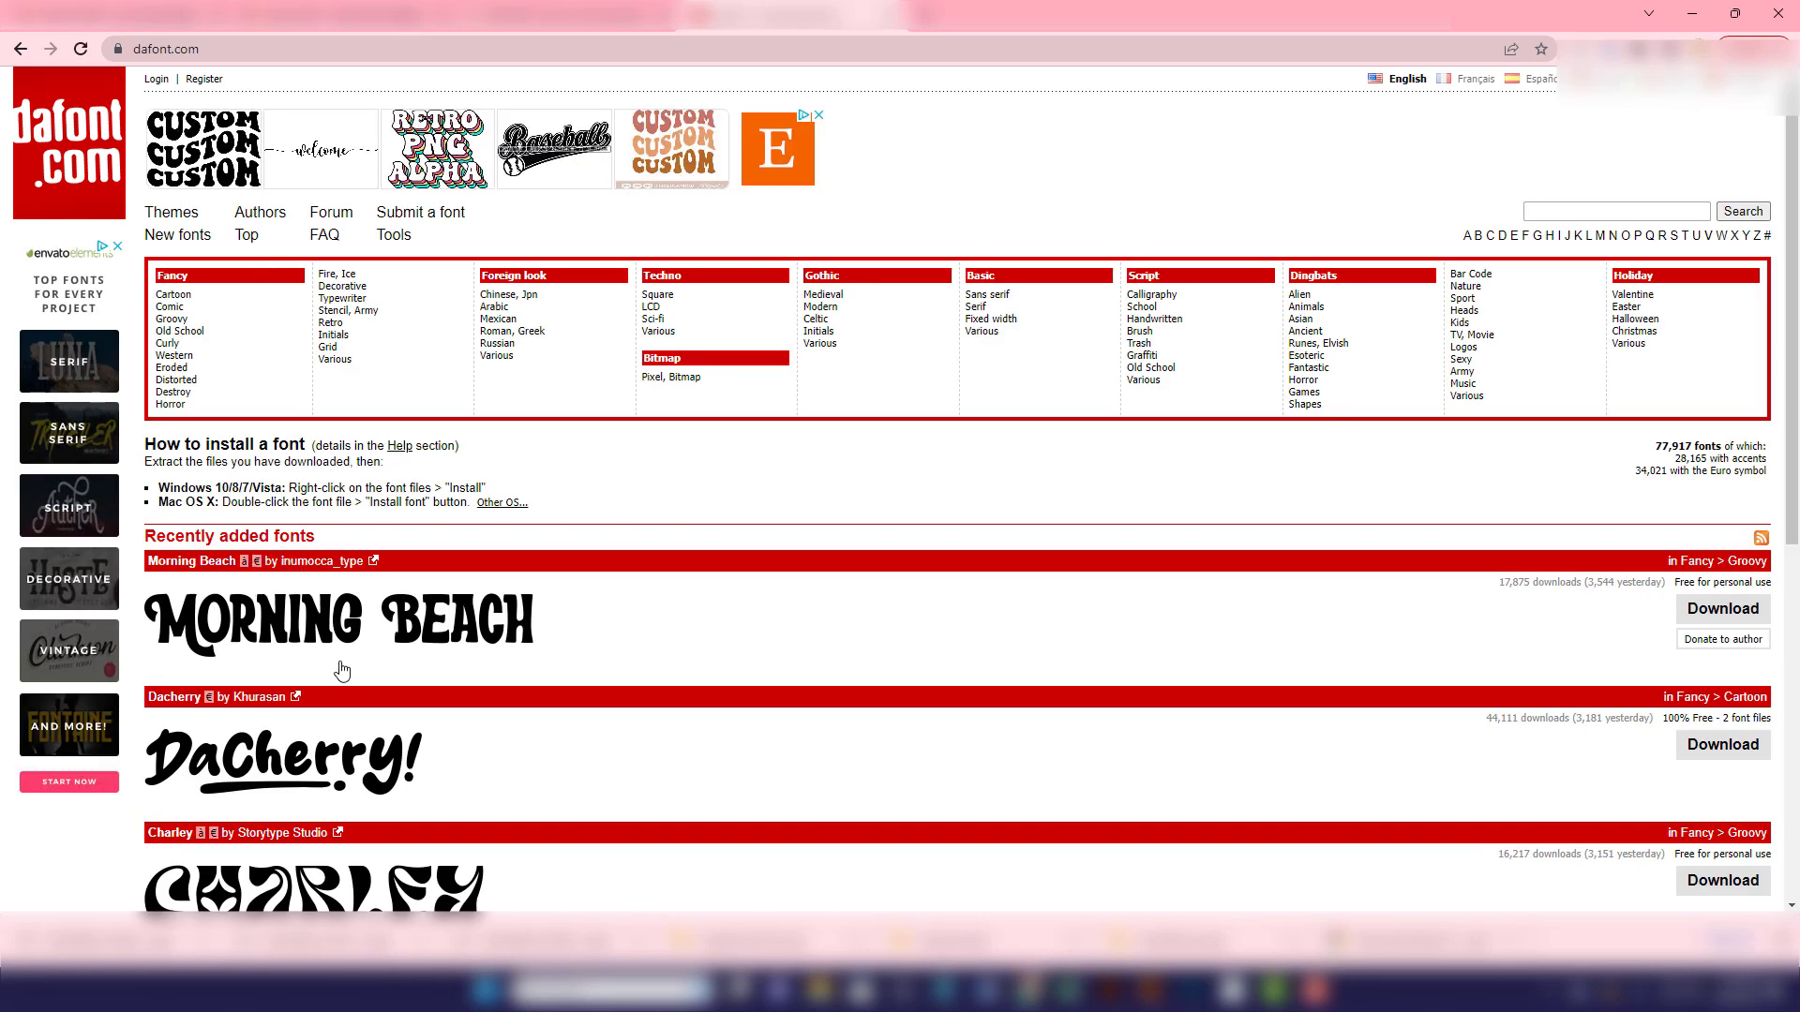
Open the Handwritten category of the Script fonts on dafont.com
scroll(343, 672, "down", 5)
scroll(341, 675, "up", 6)
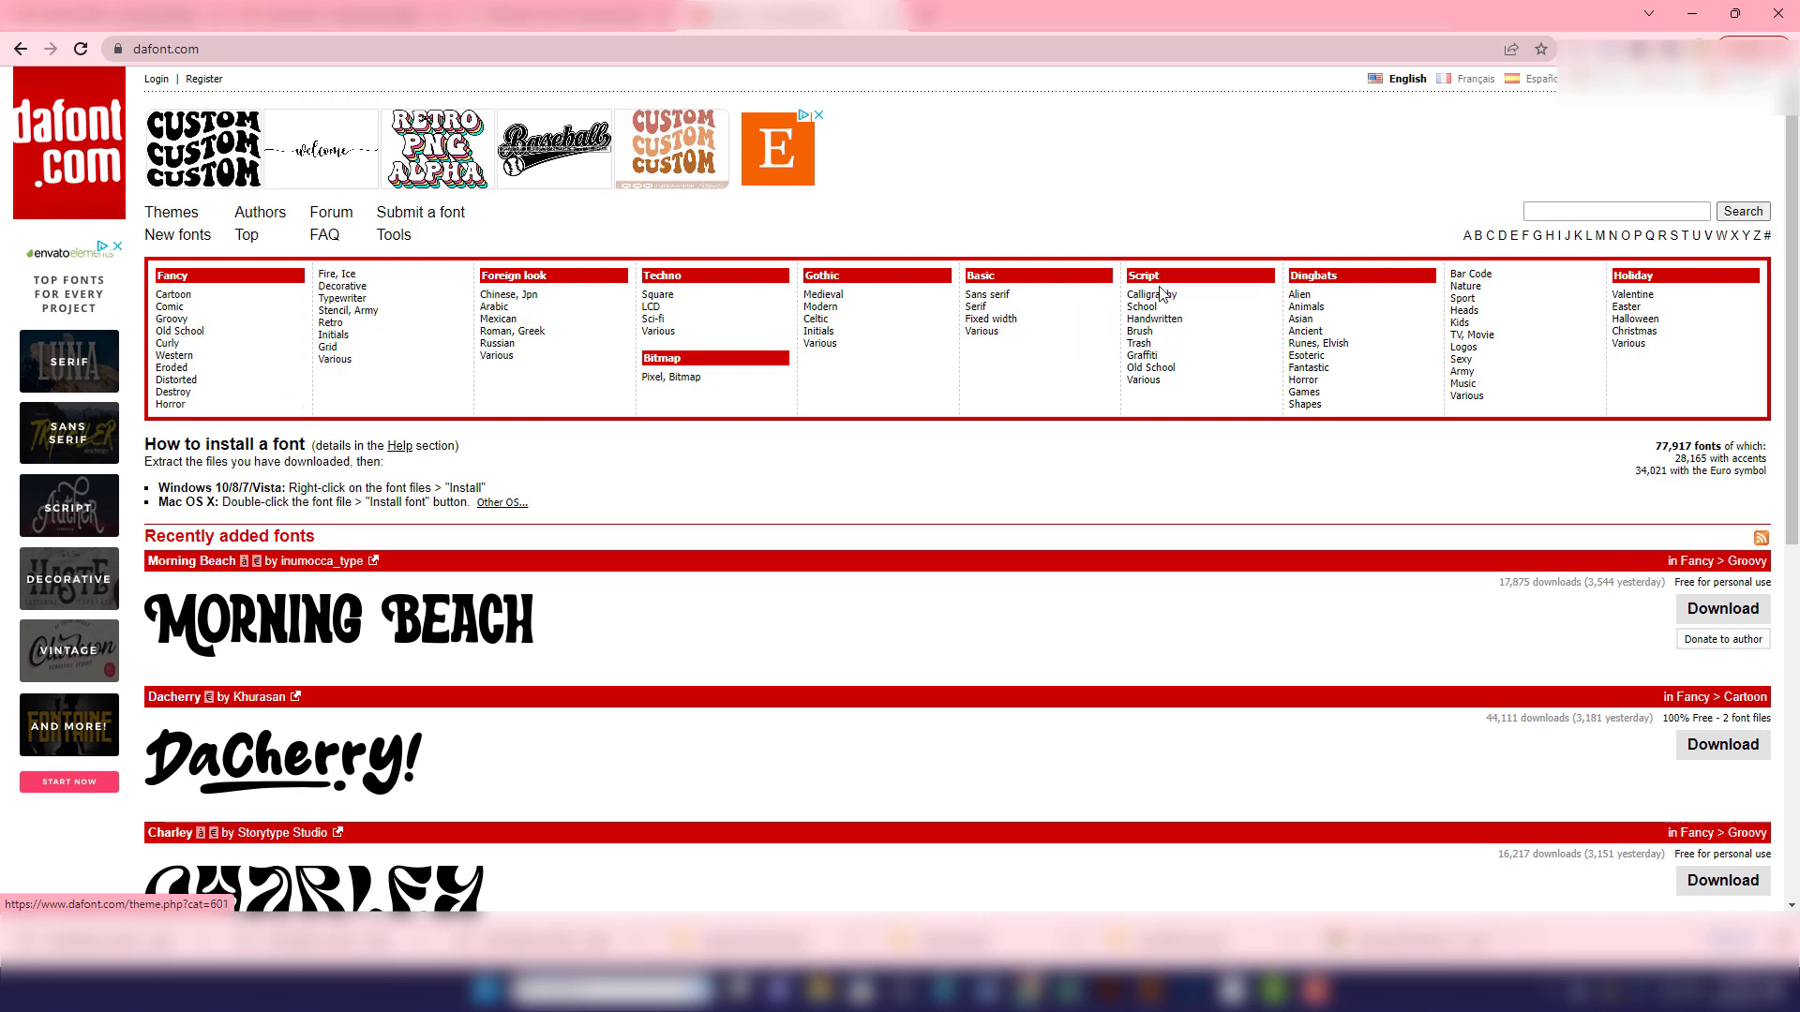
left_click(1160, 319)
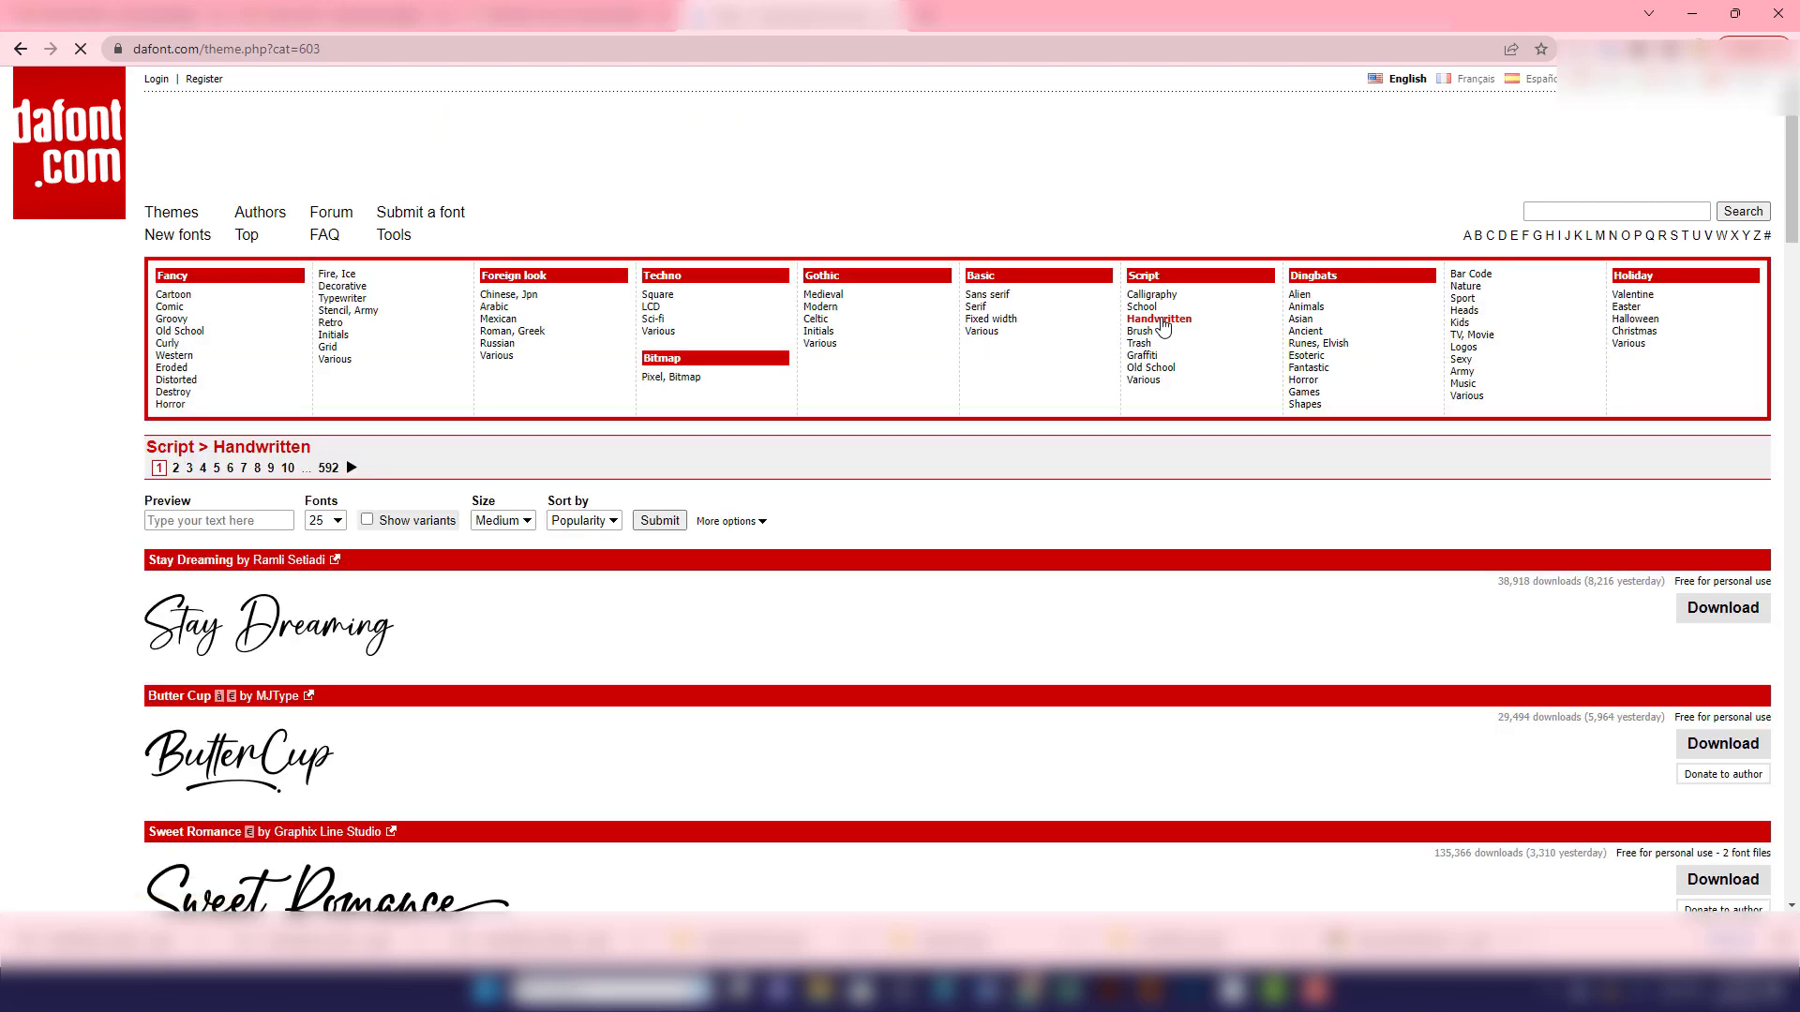
Look through the first page of handwritten script fonts, comparing their styles and licence notes
scroll(892, 622, "down", 1)
scroll(891, 622, "down", 14)
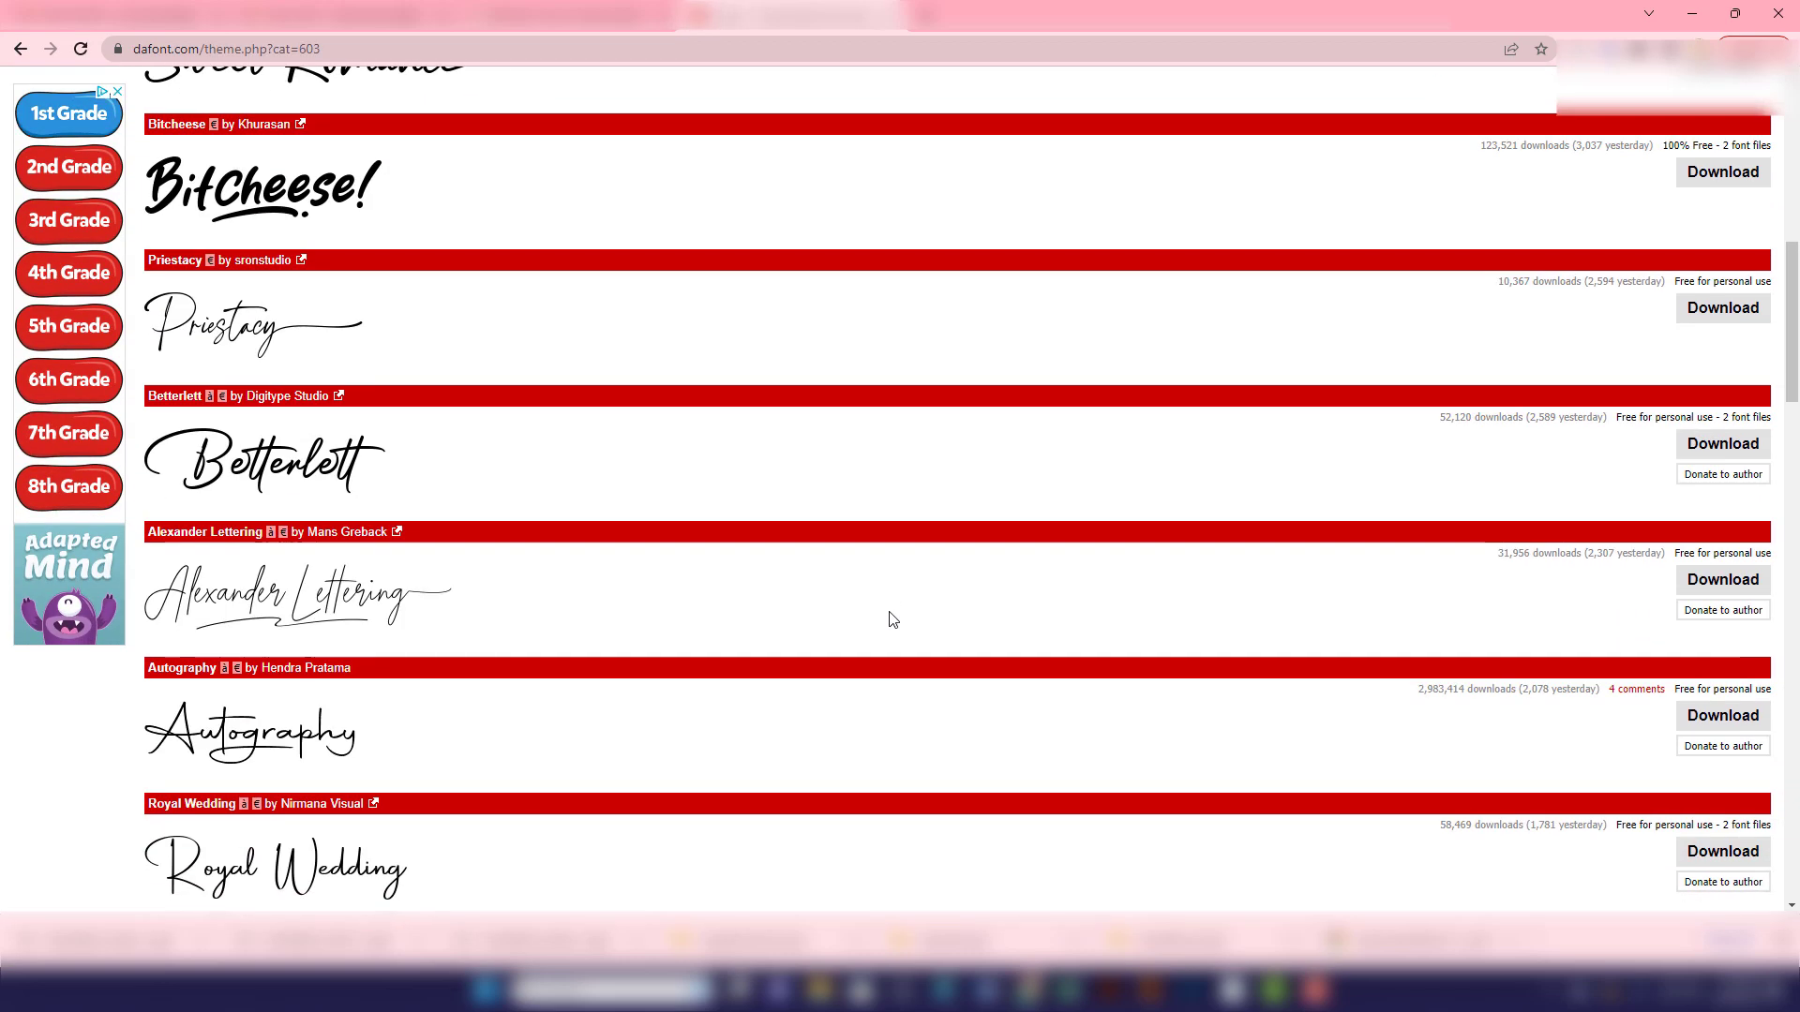
scroll(891, 621, "down", 15)
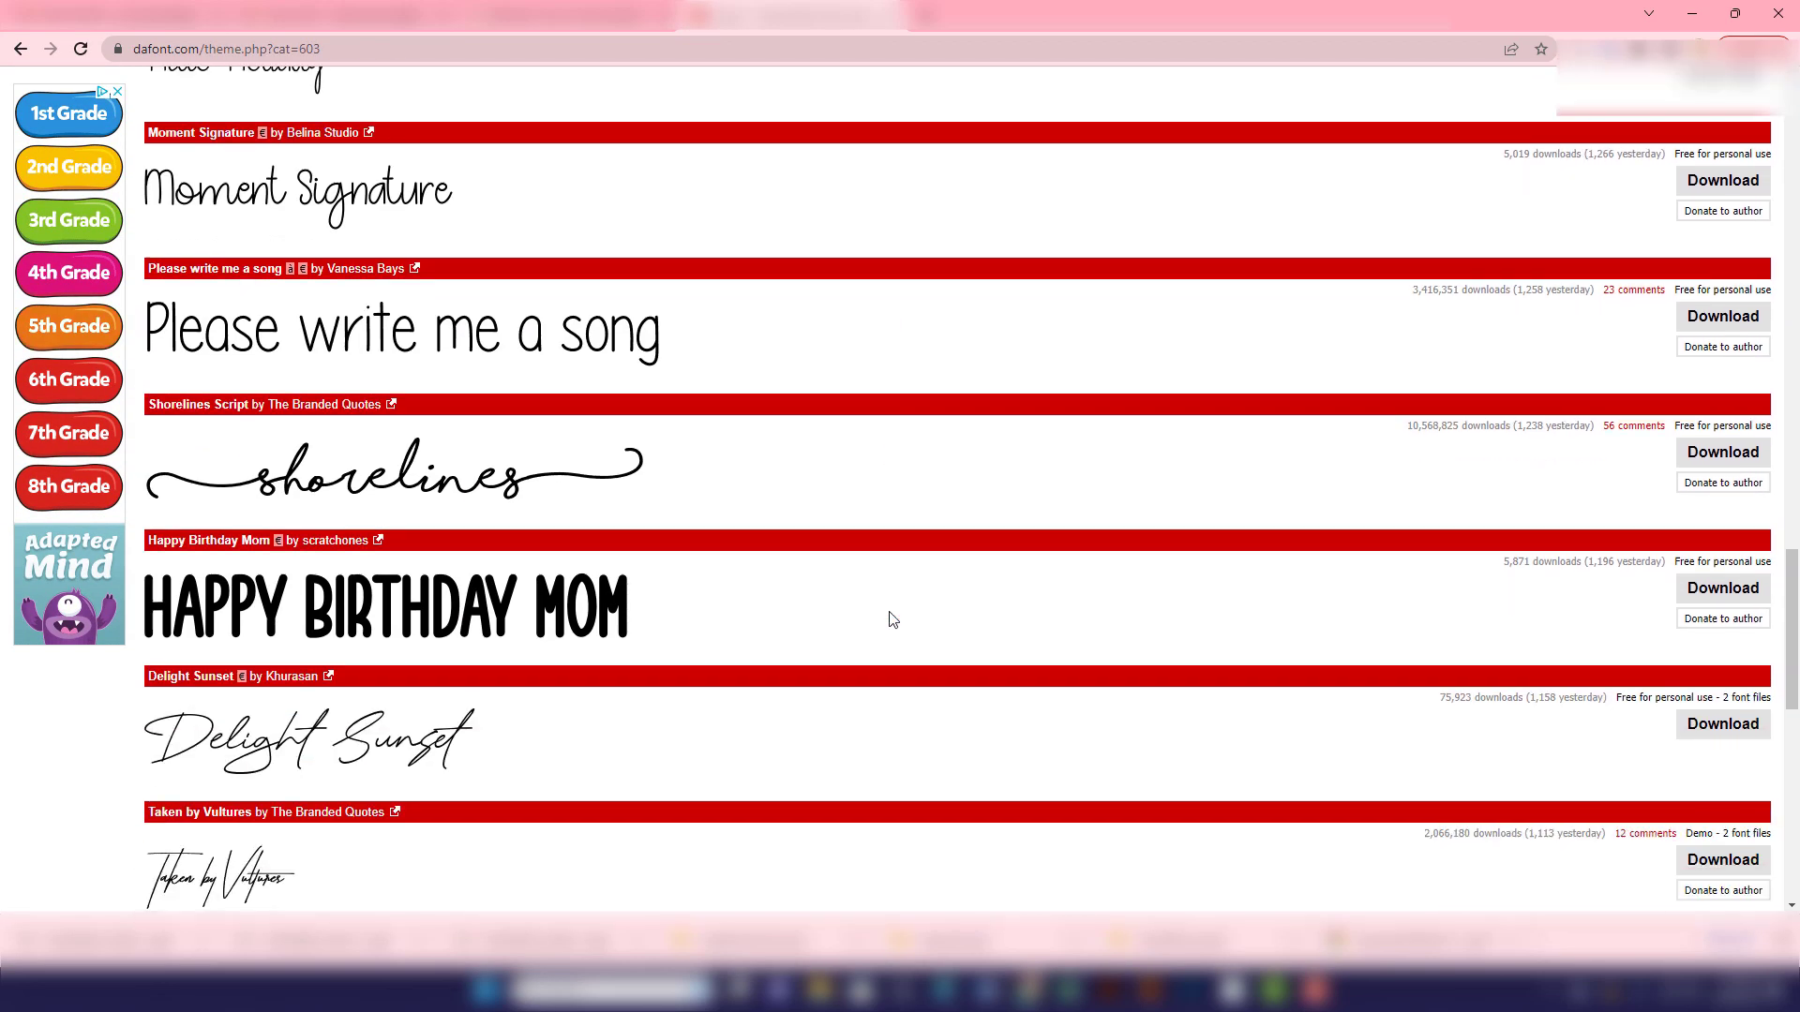
scroll(892, 619, "up", 2)
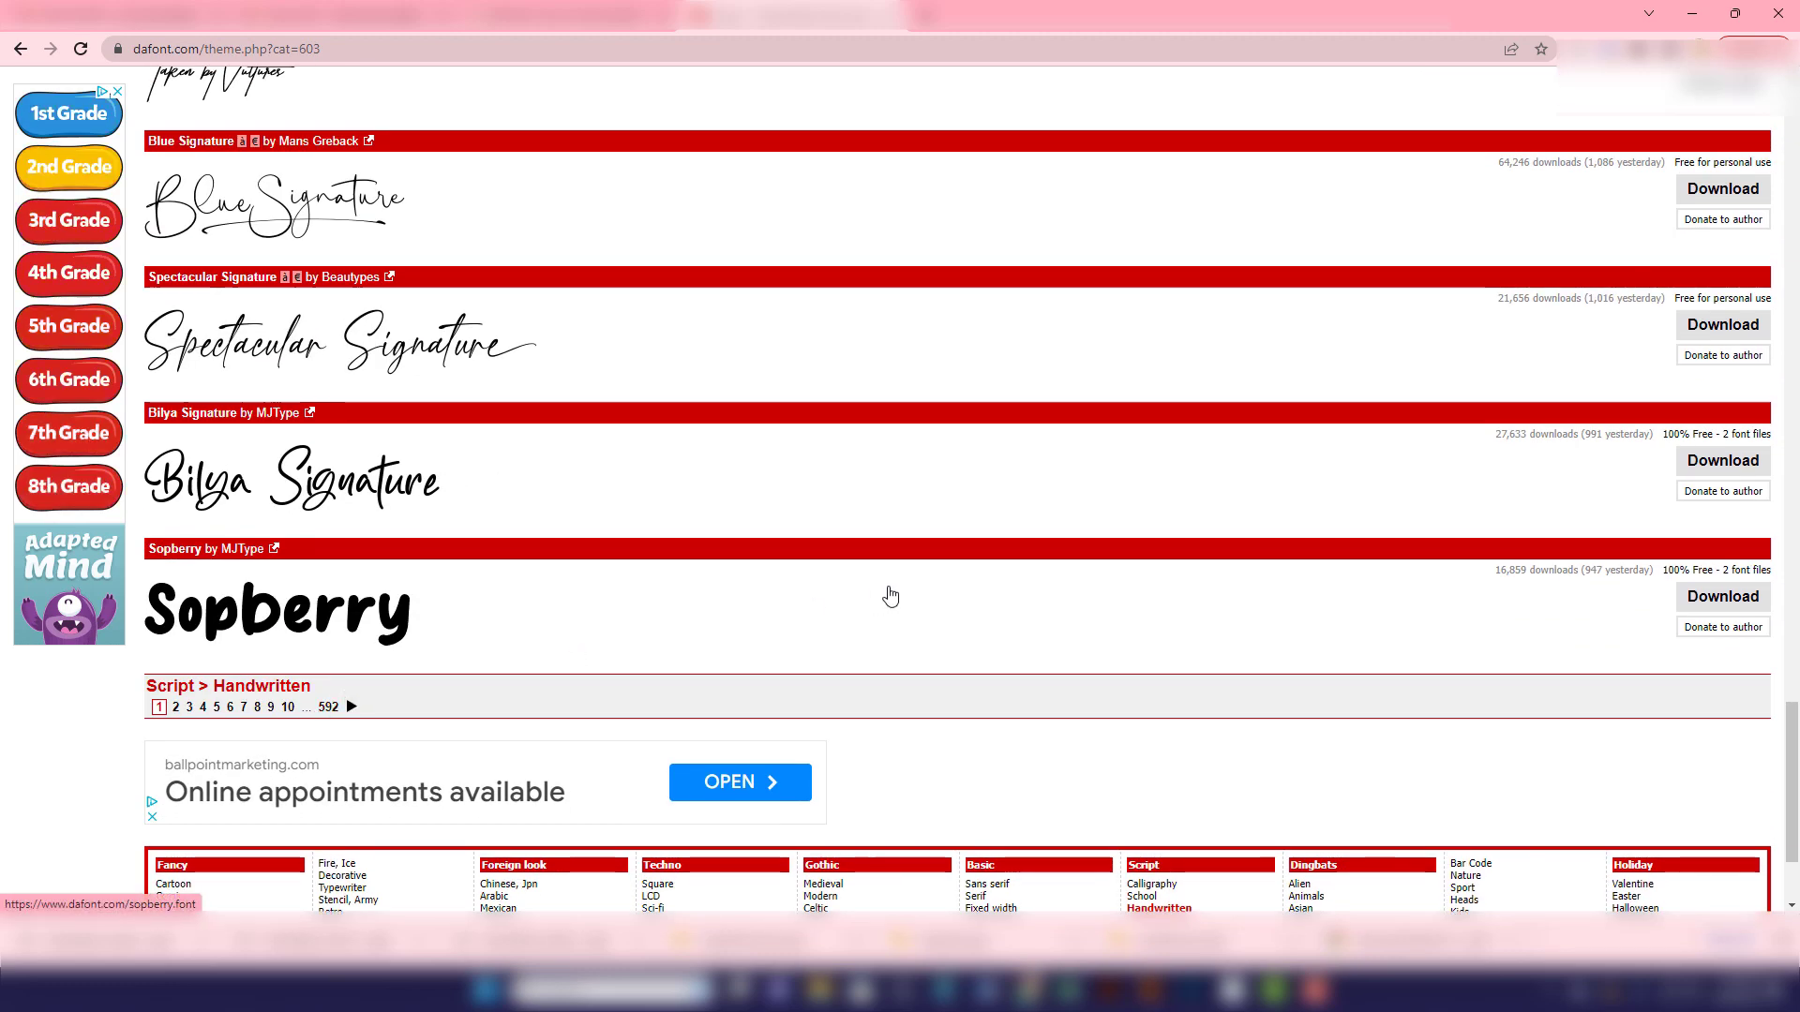
scroll(888, 594, "up", 11)
scroll(890, 596, "up", 4)
scroll(891, 595, "down", 6)
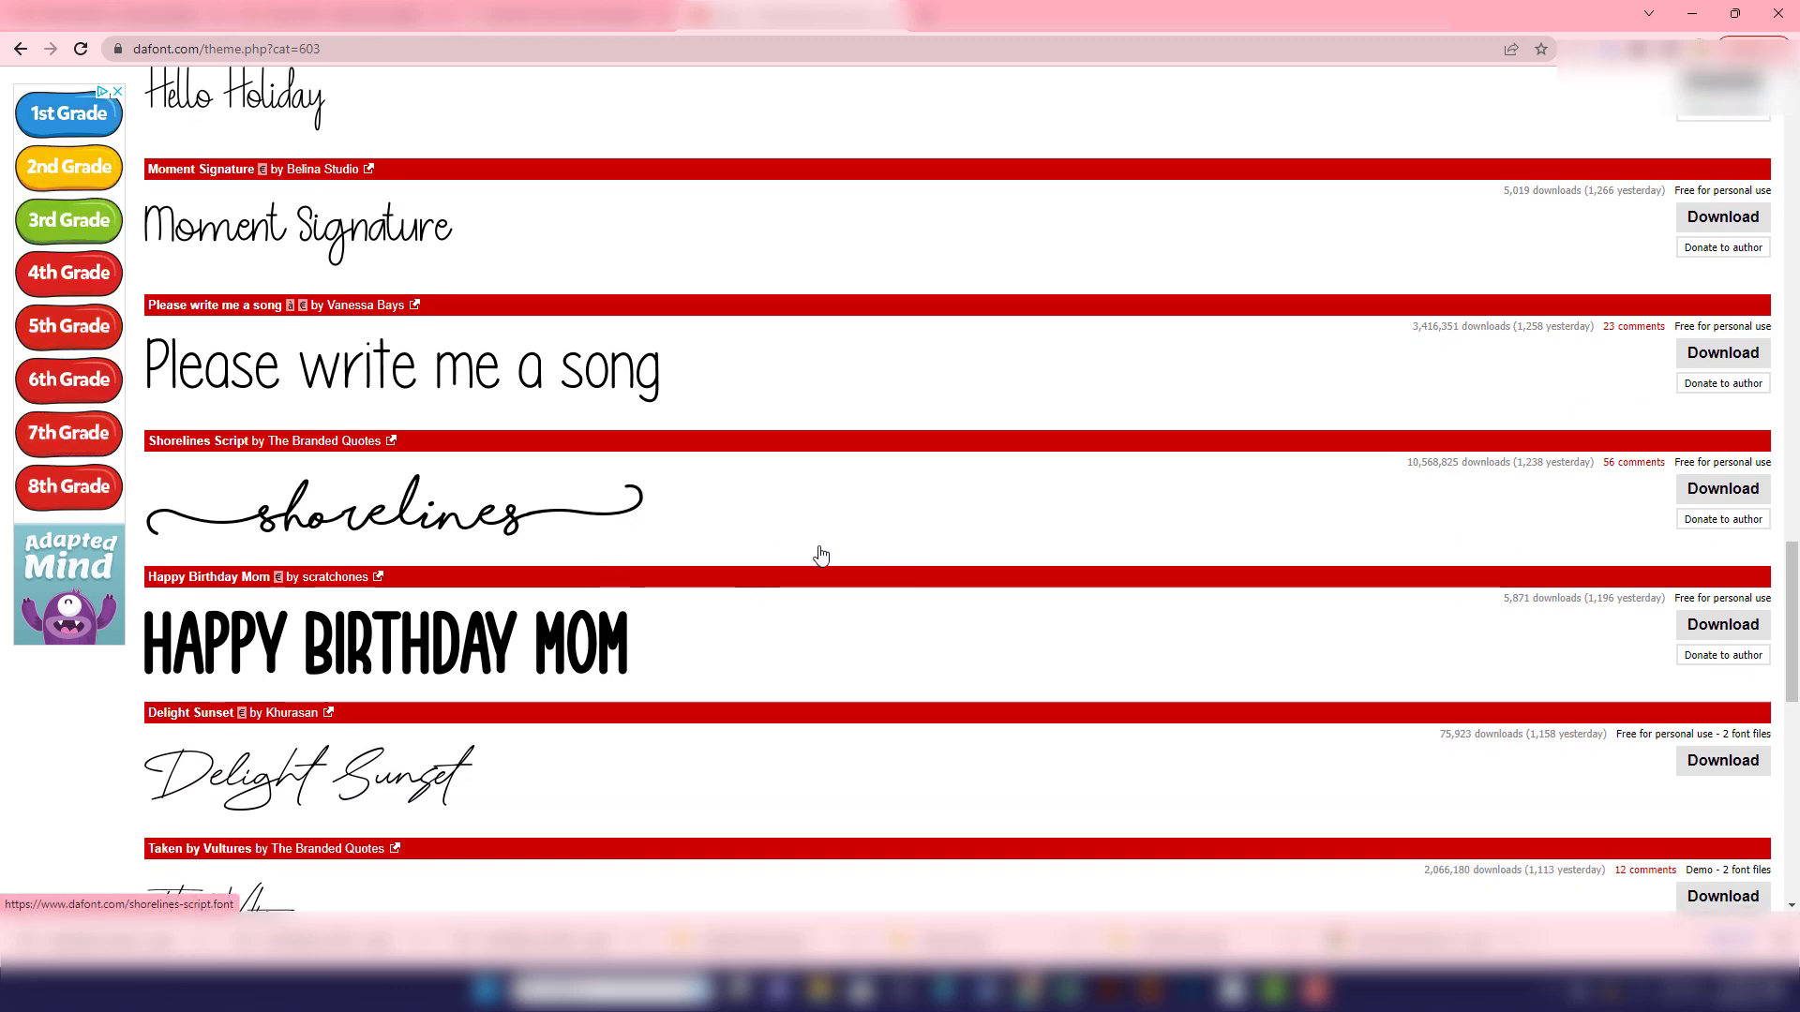
scroll(818, 558, "up", 5)
scroll(820, 556, "up", 20)
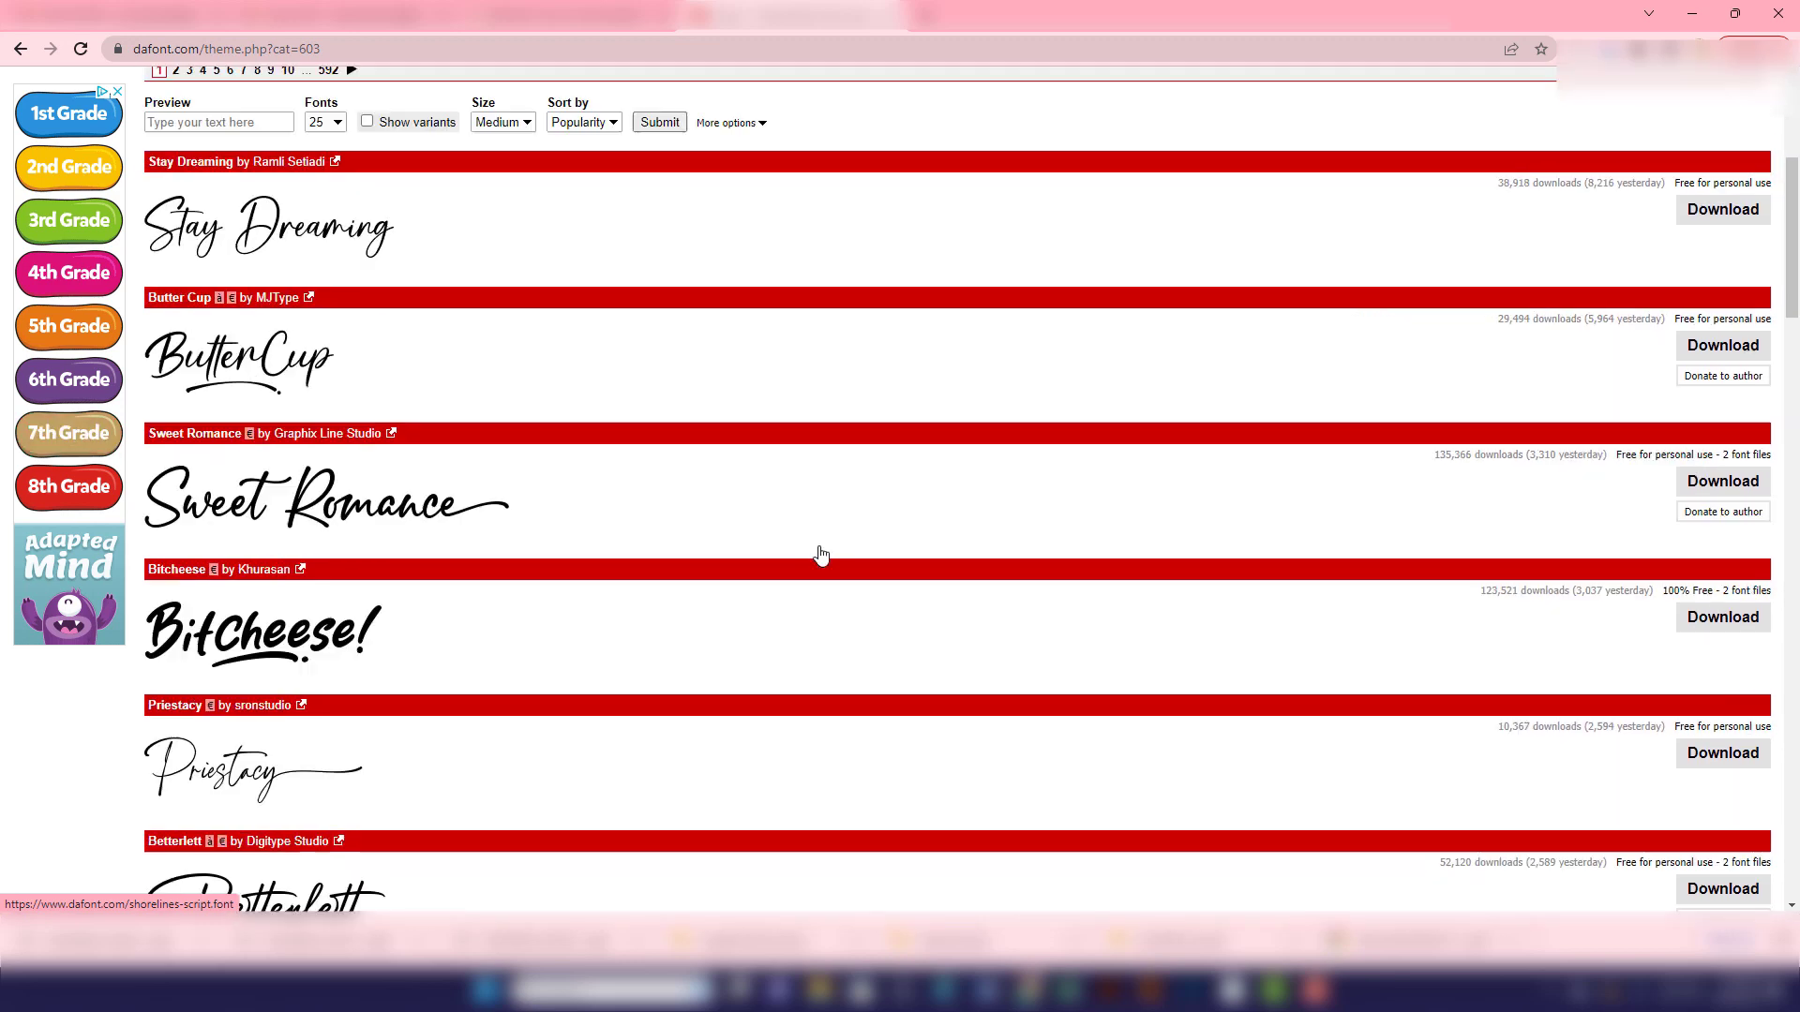
Preview the handwritten fonts with the sample text "bees knees"
left_click(263, 526)
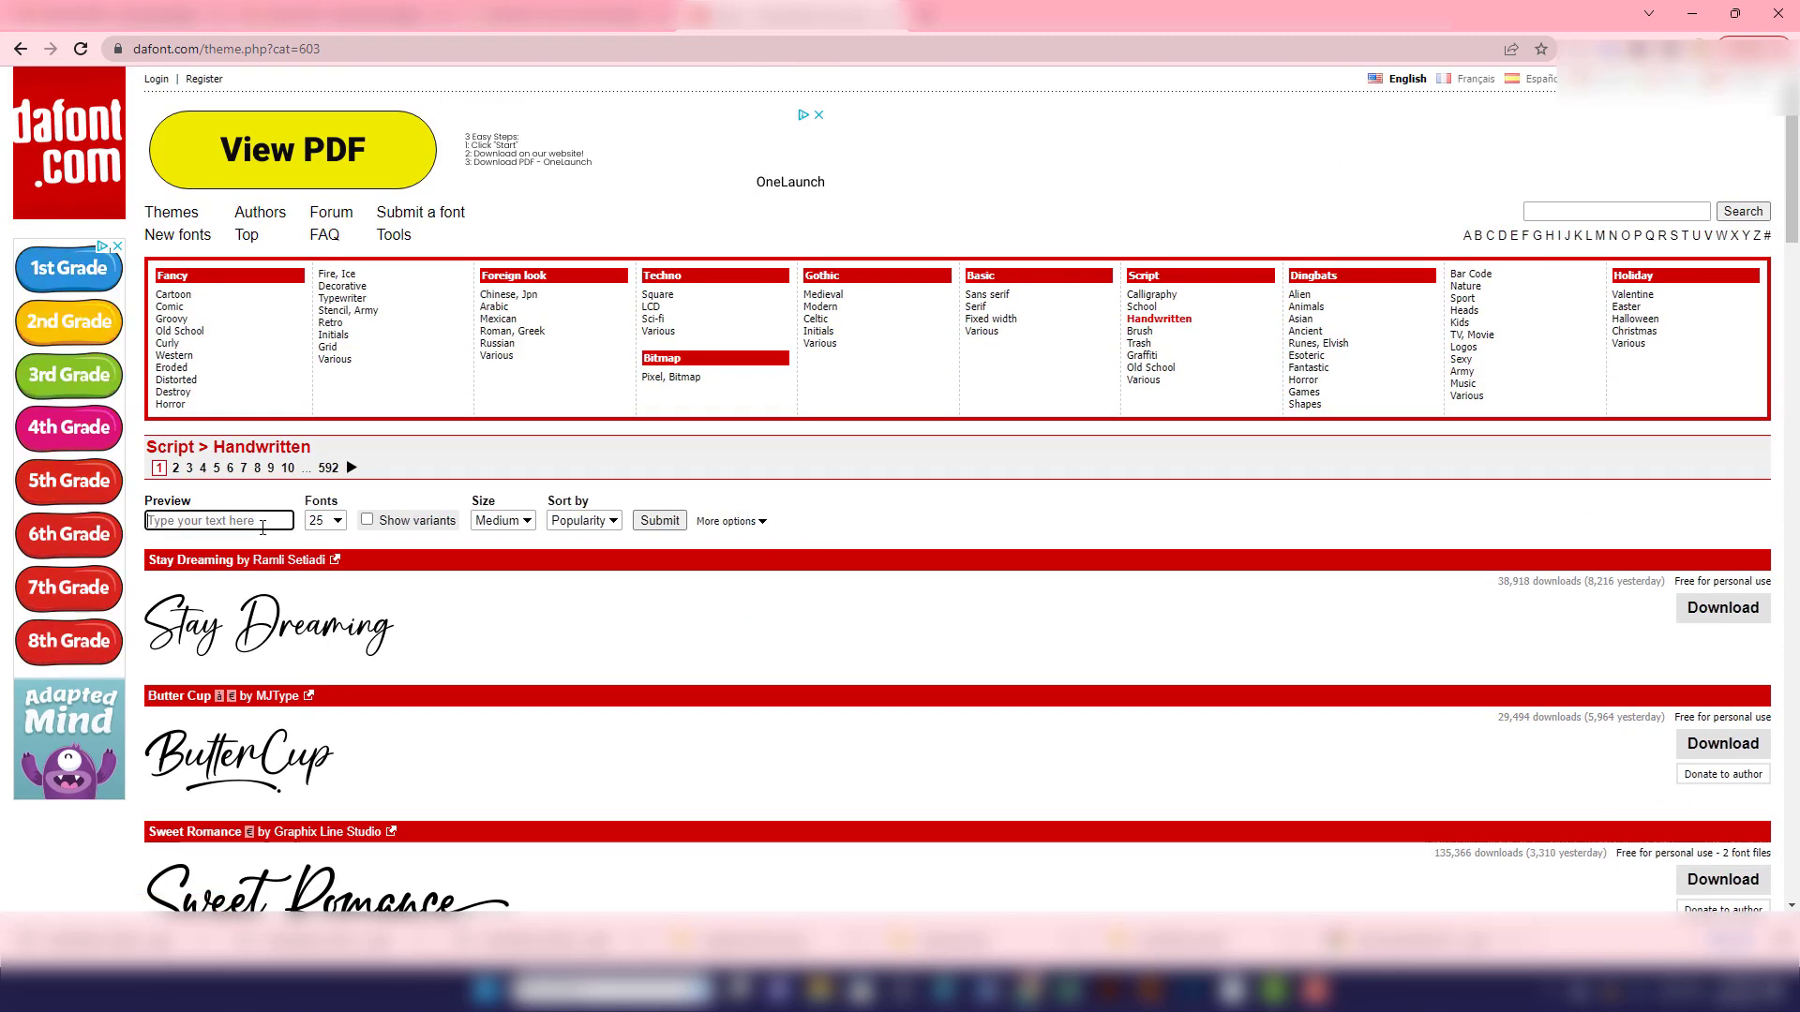
type("bees knees")
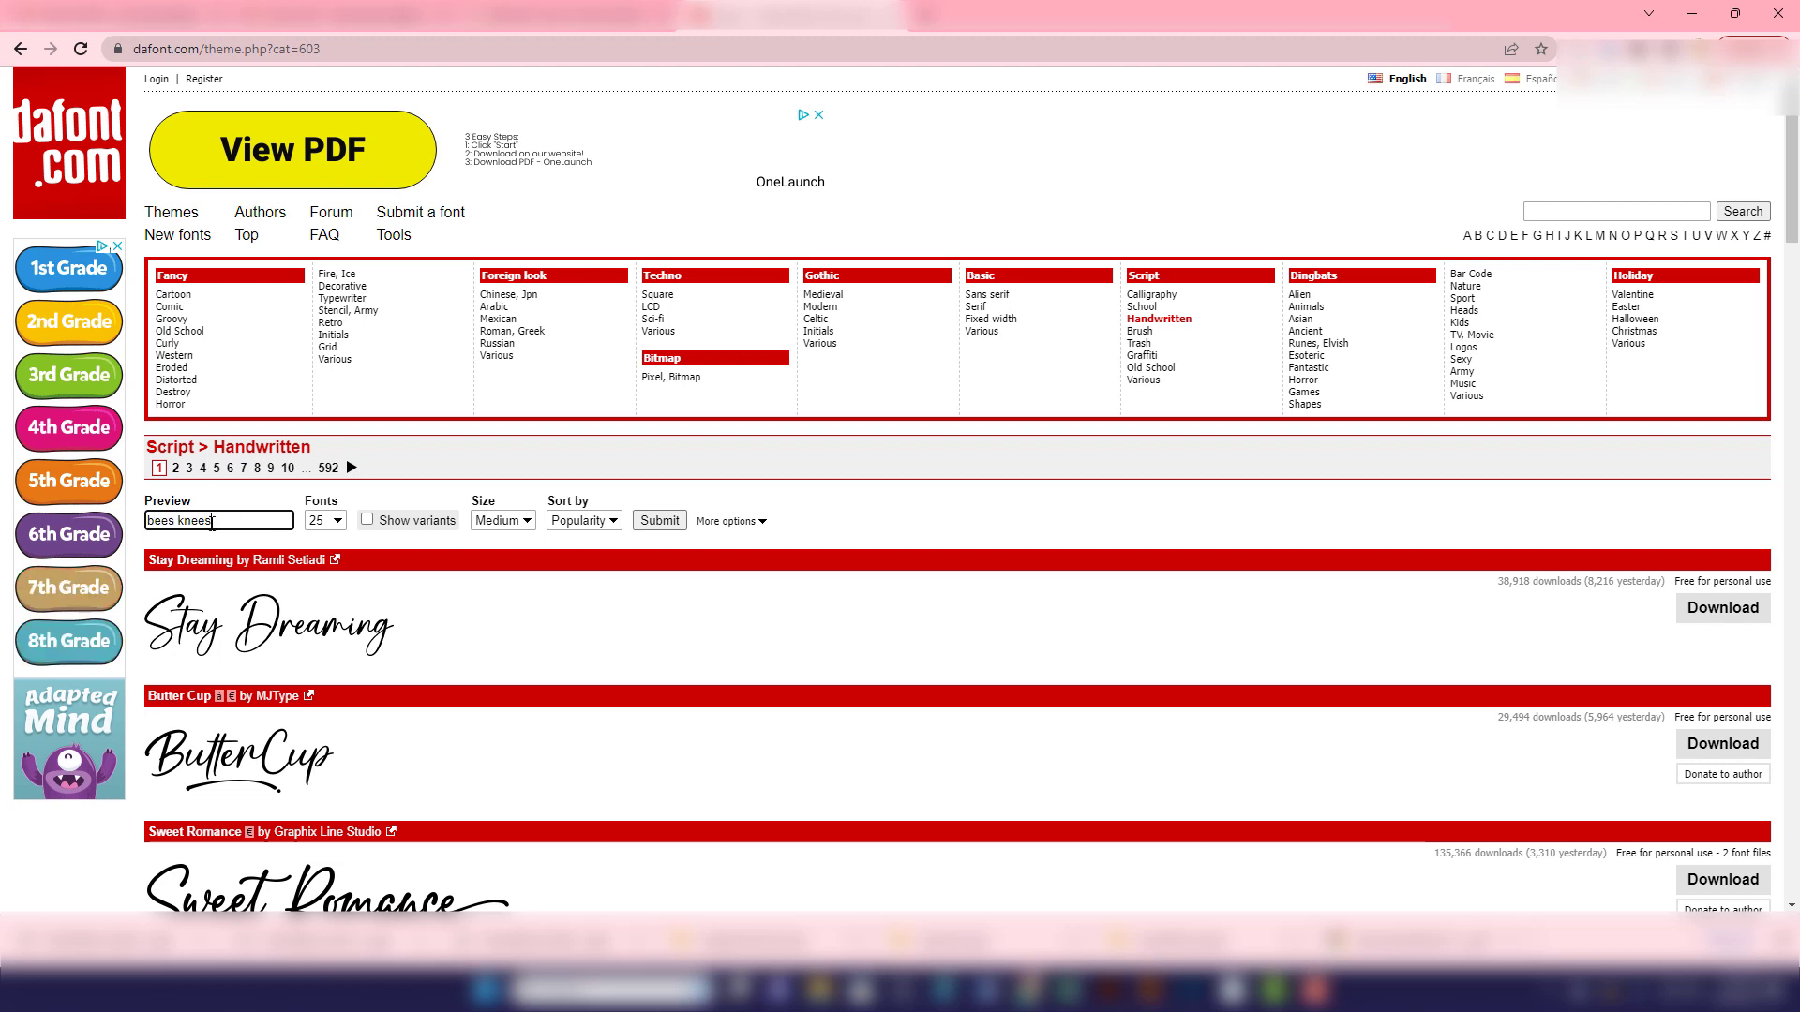
left_click(675, 523)
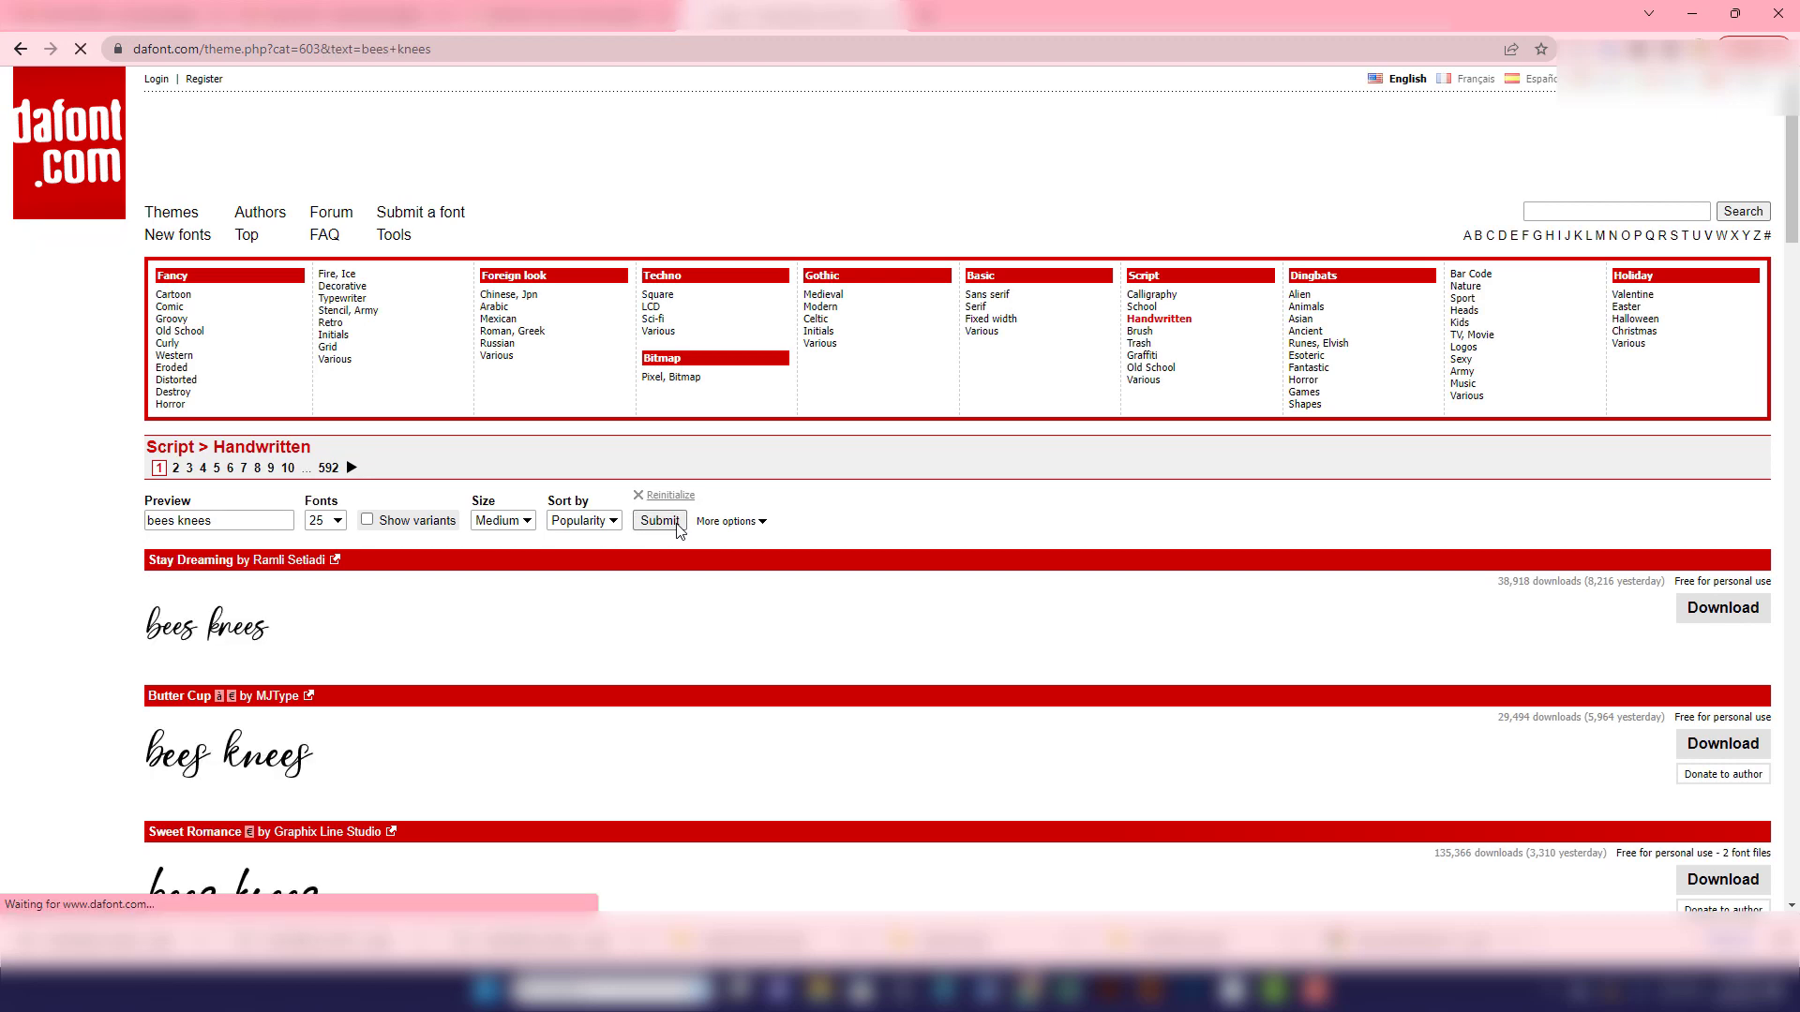
Compare how the "bees knees" sample looks in each handwritten font on the page
scroll(339, 595, "down", 5)
scroll(343, 595, "down", 10)
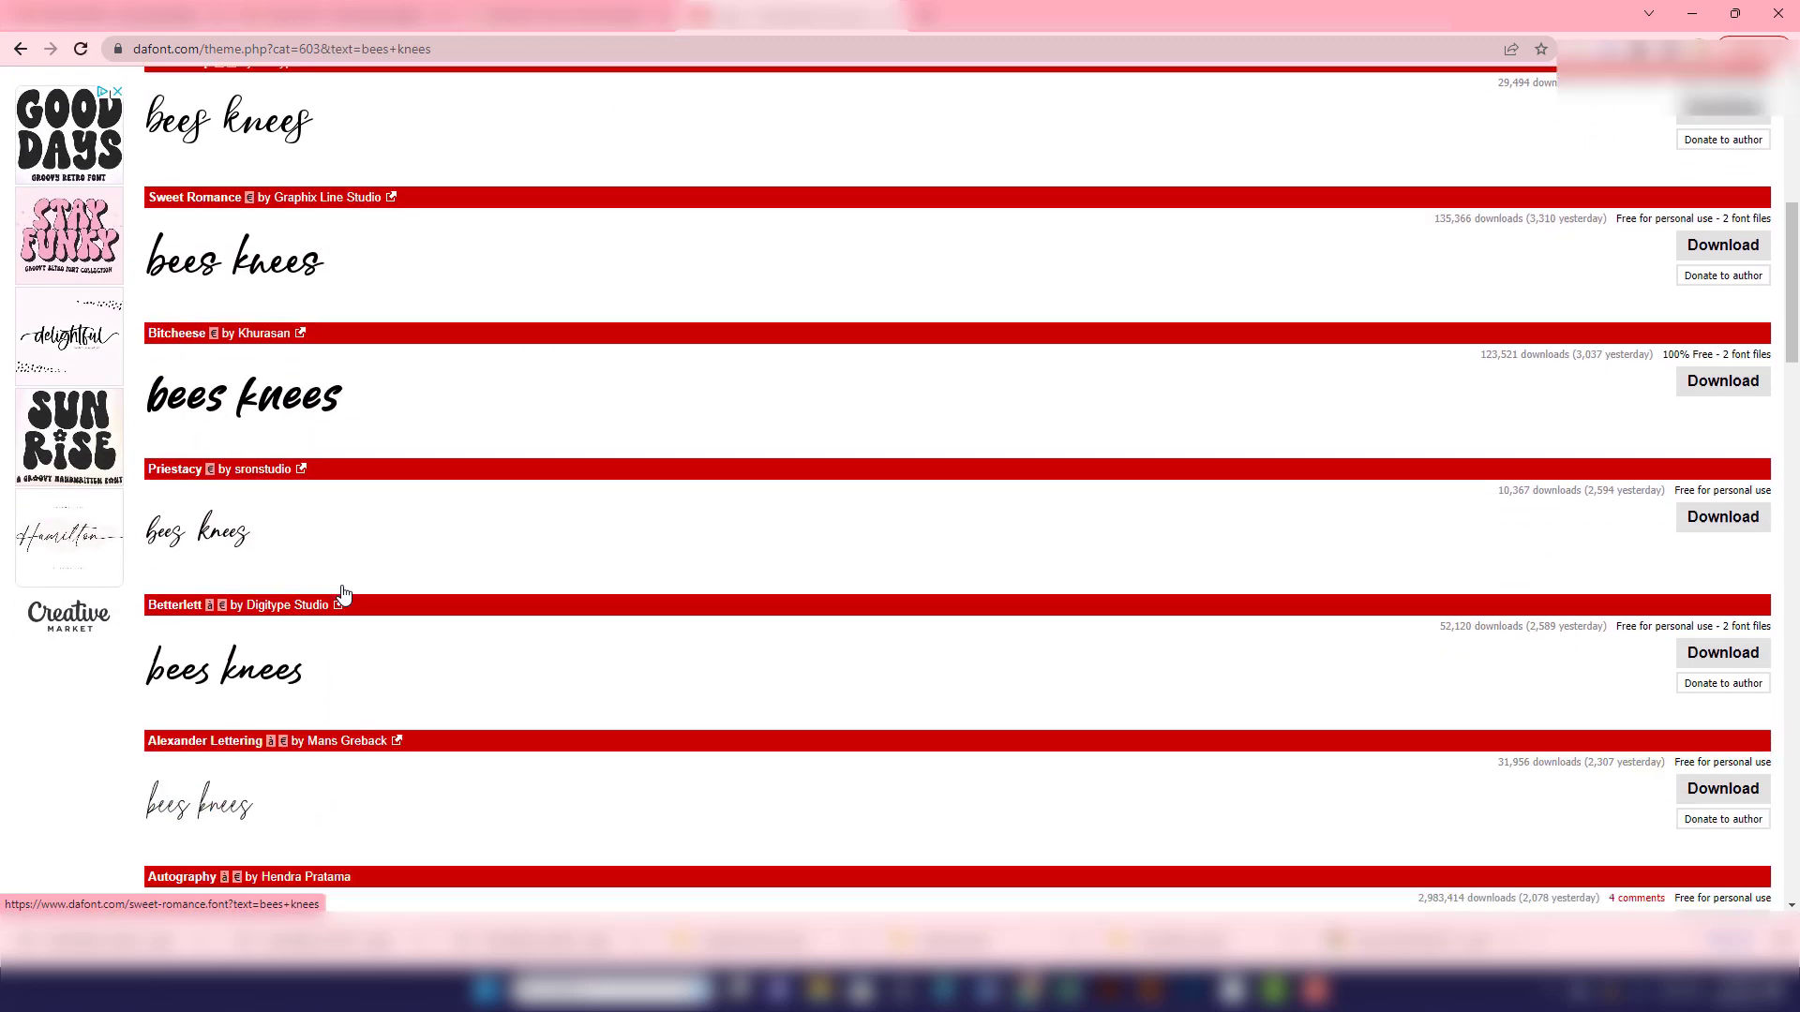
scroll(343, 595, "down", 8)
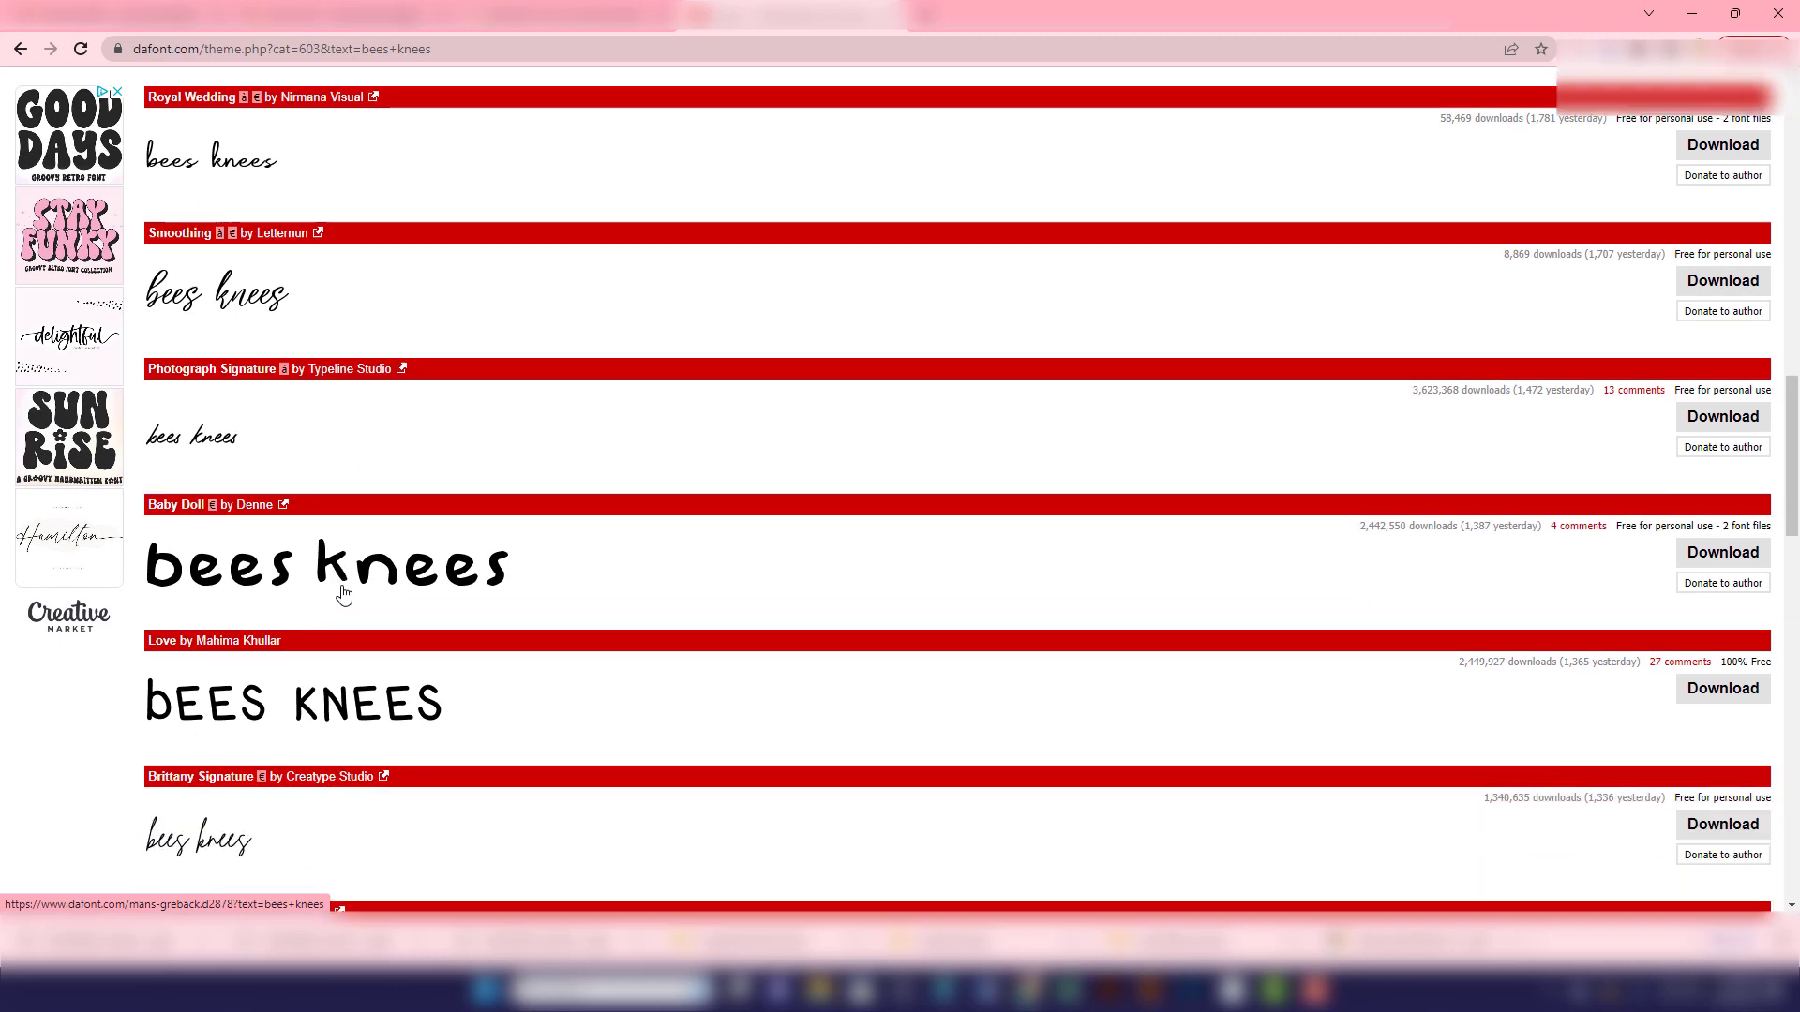
scroll(343, 595, "down", 12)
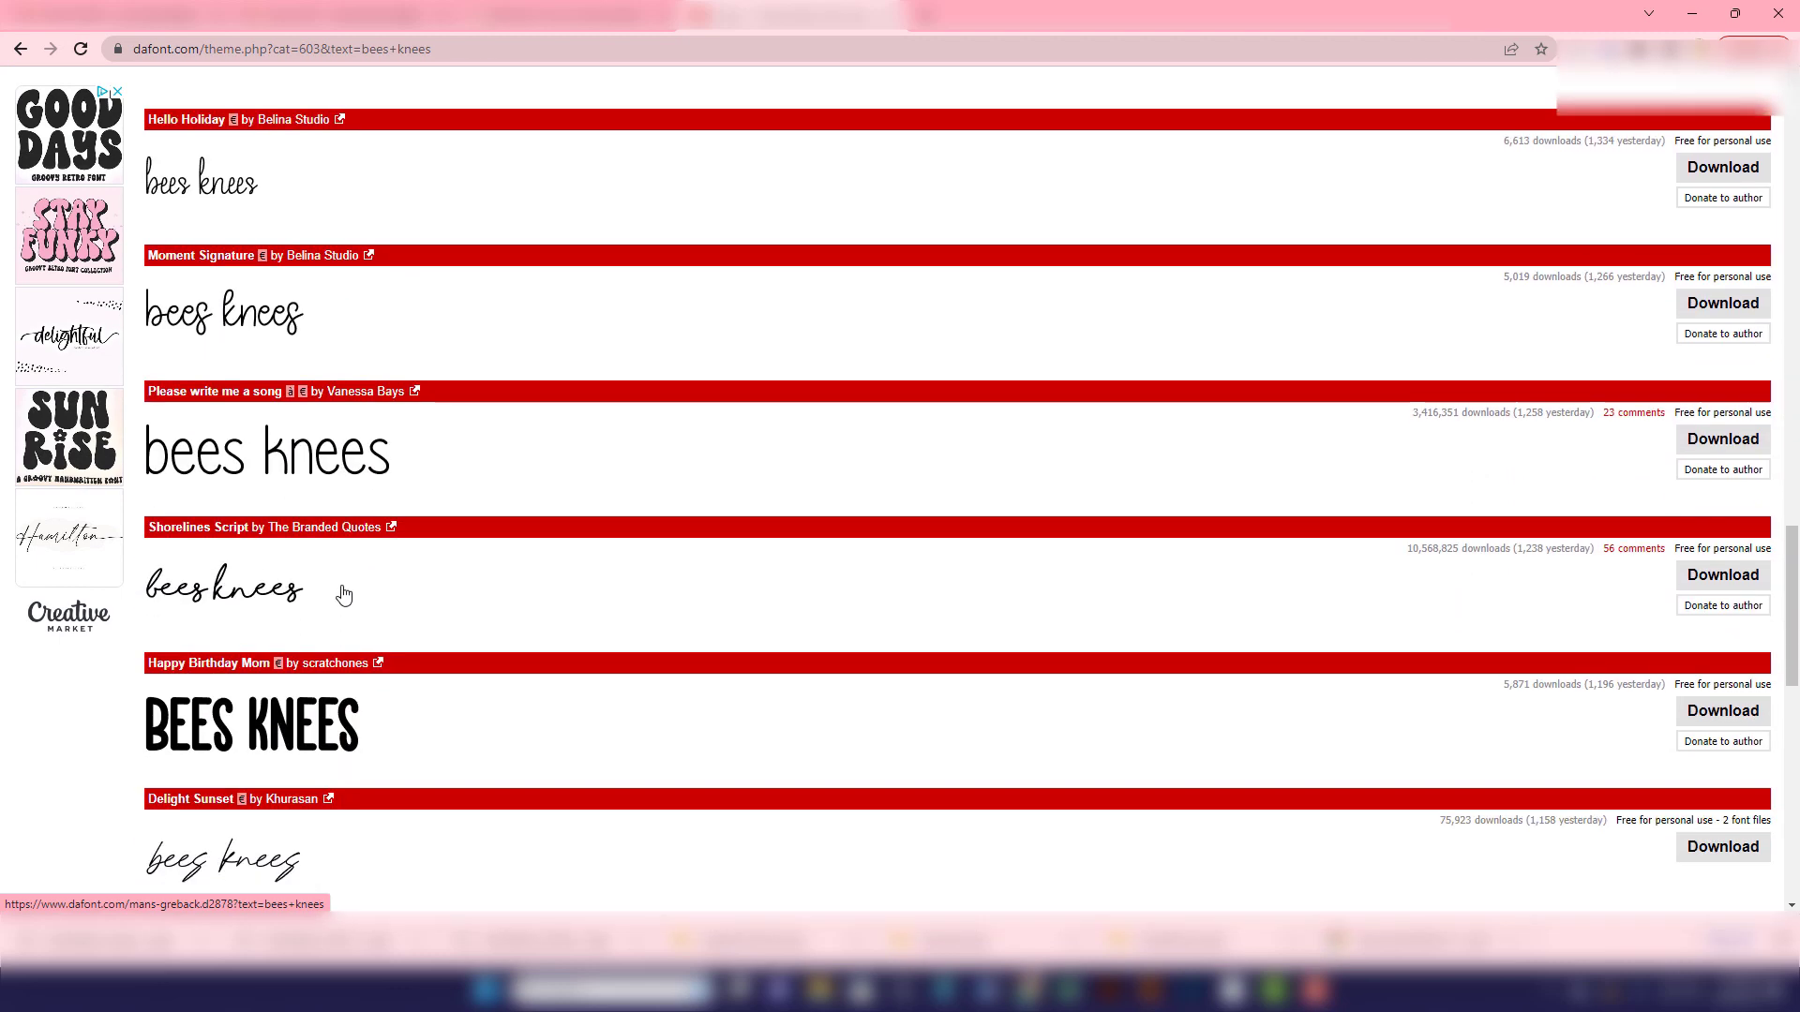
scroll(343, 596, "down", 2)
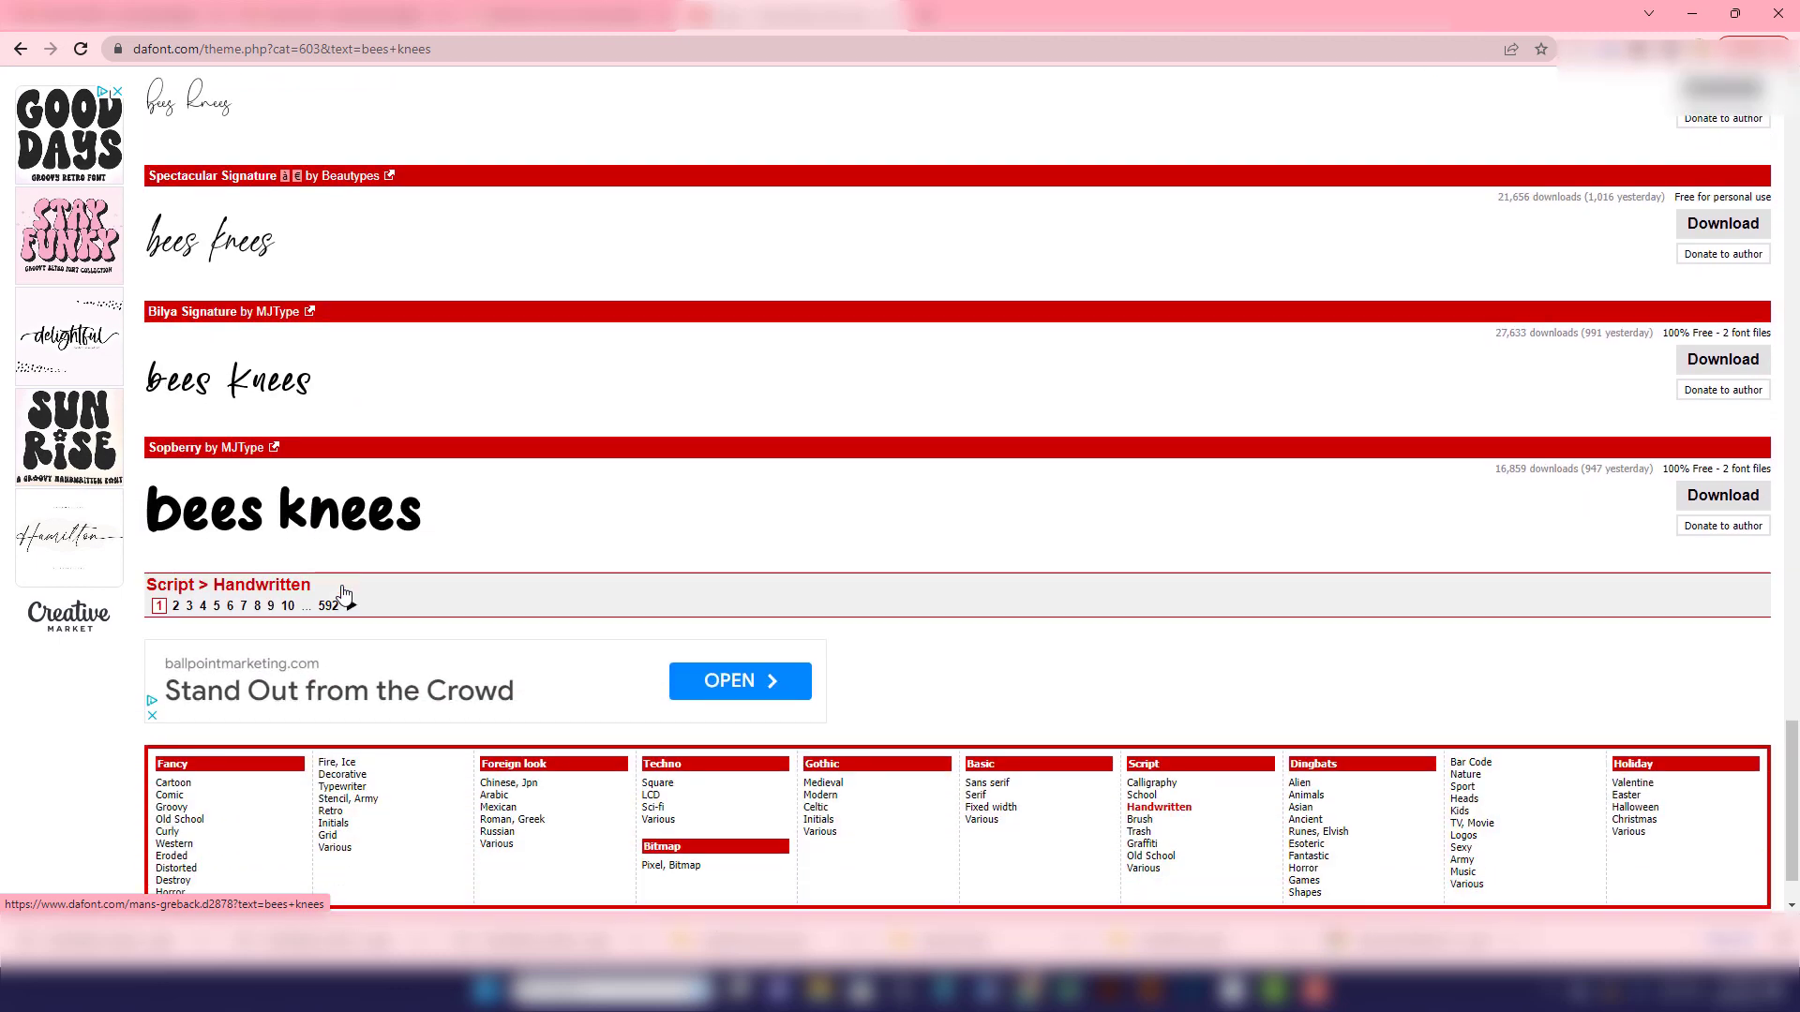
scroll(344, 596, "up", 20)
scroll(343, 594, "up", 13)
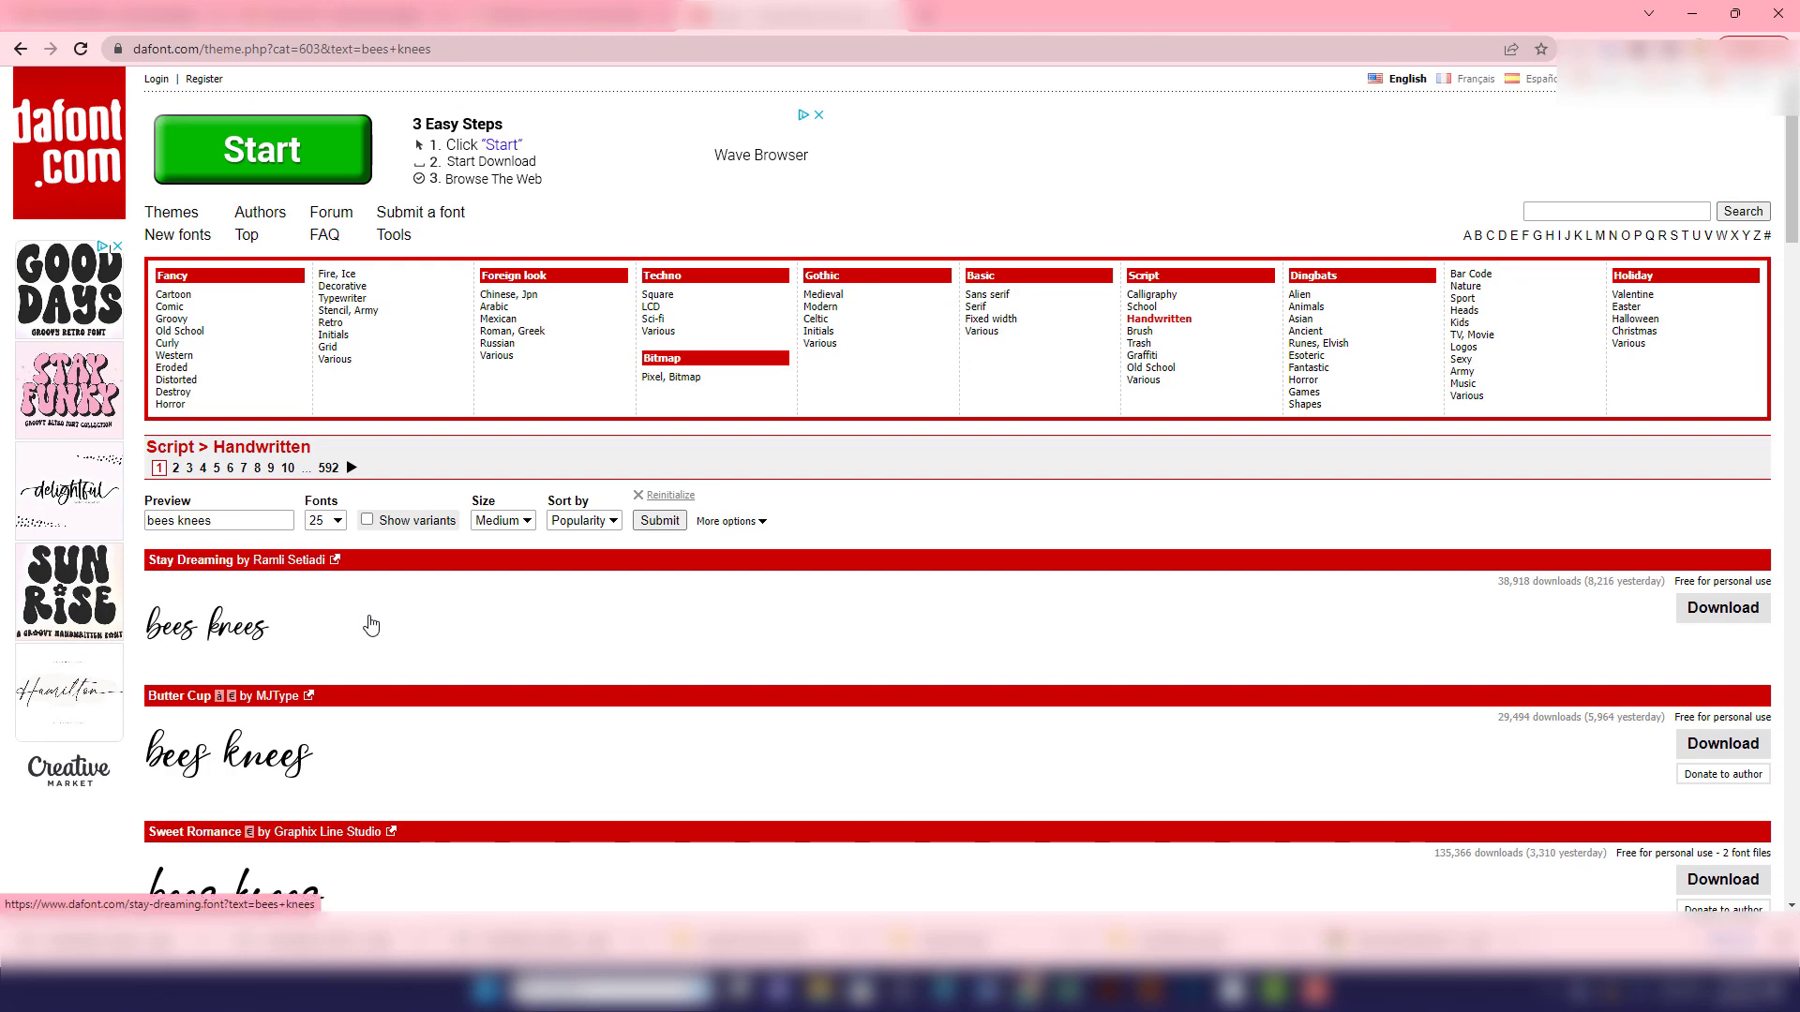
Open the details page of the Sweet Romance font and examine its specimen image and character map
scroll(375, 643, "down", 3)
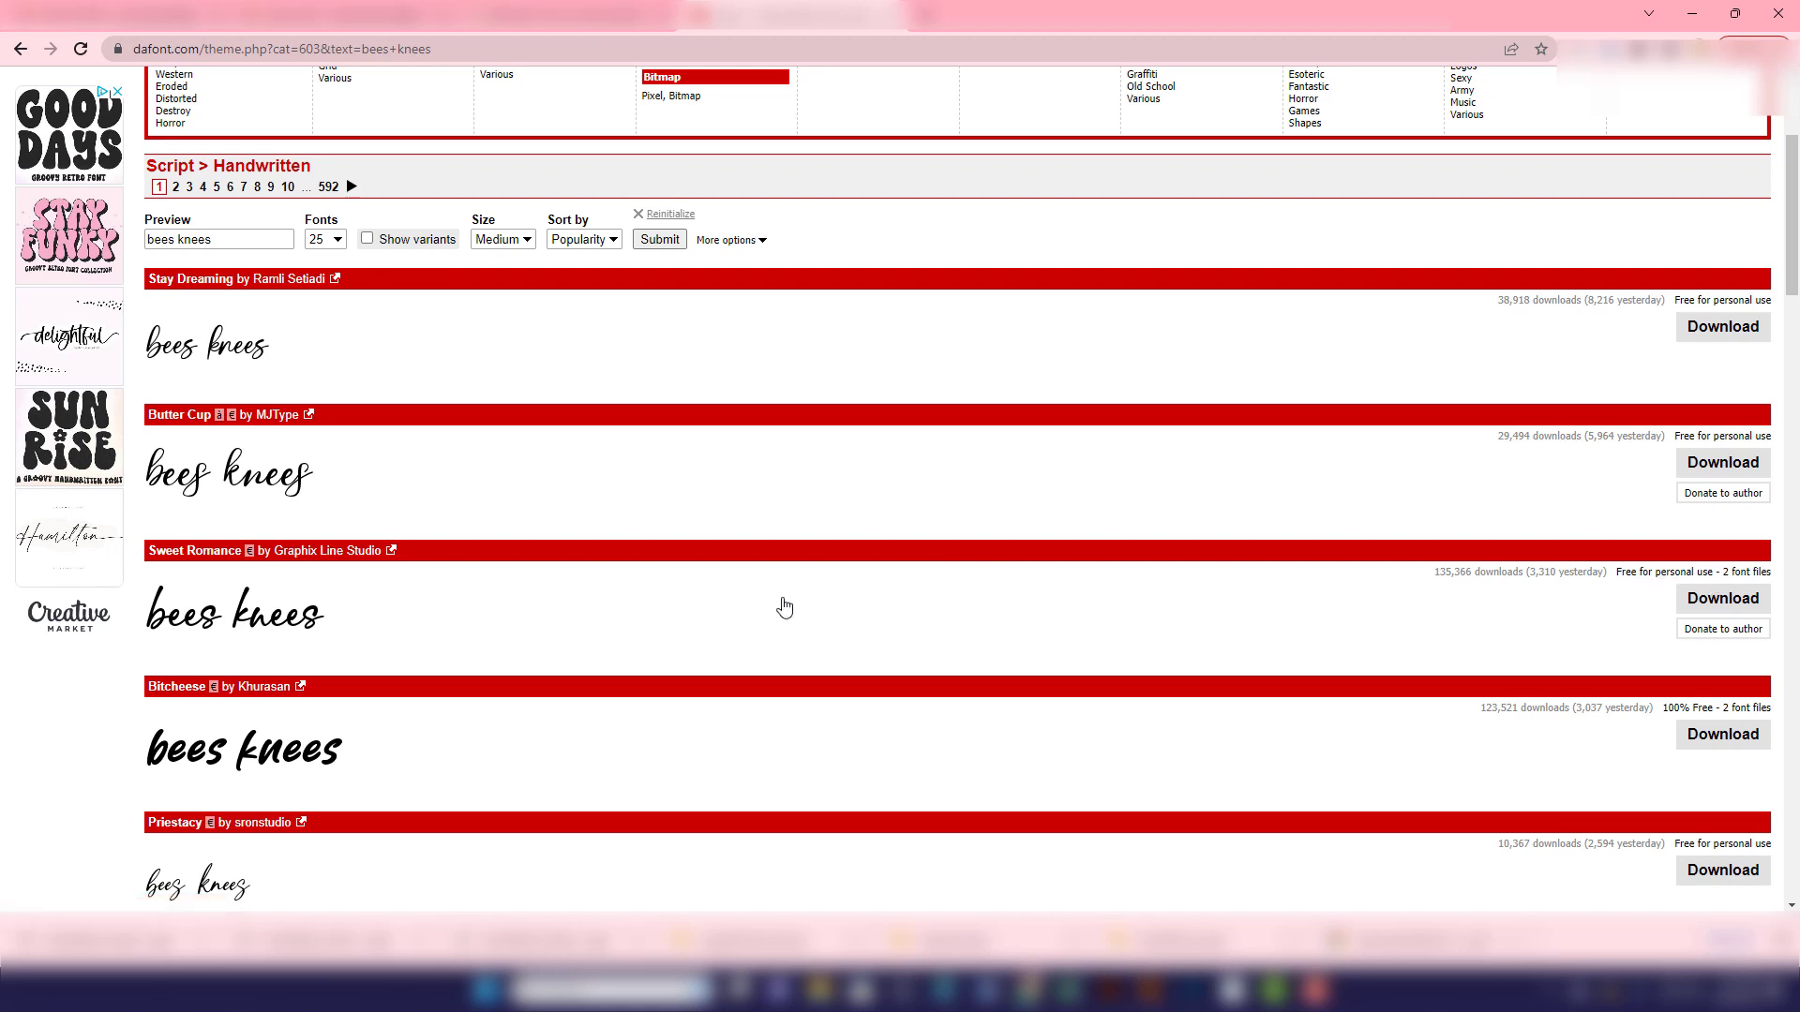
left_click(260, 633)
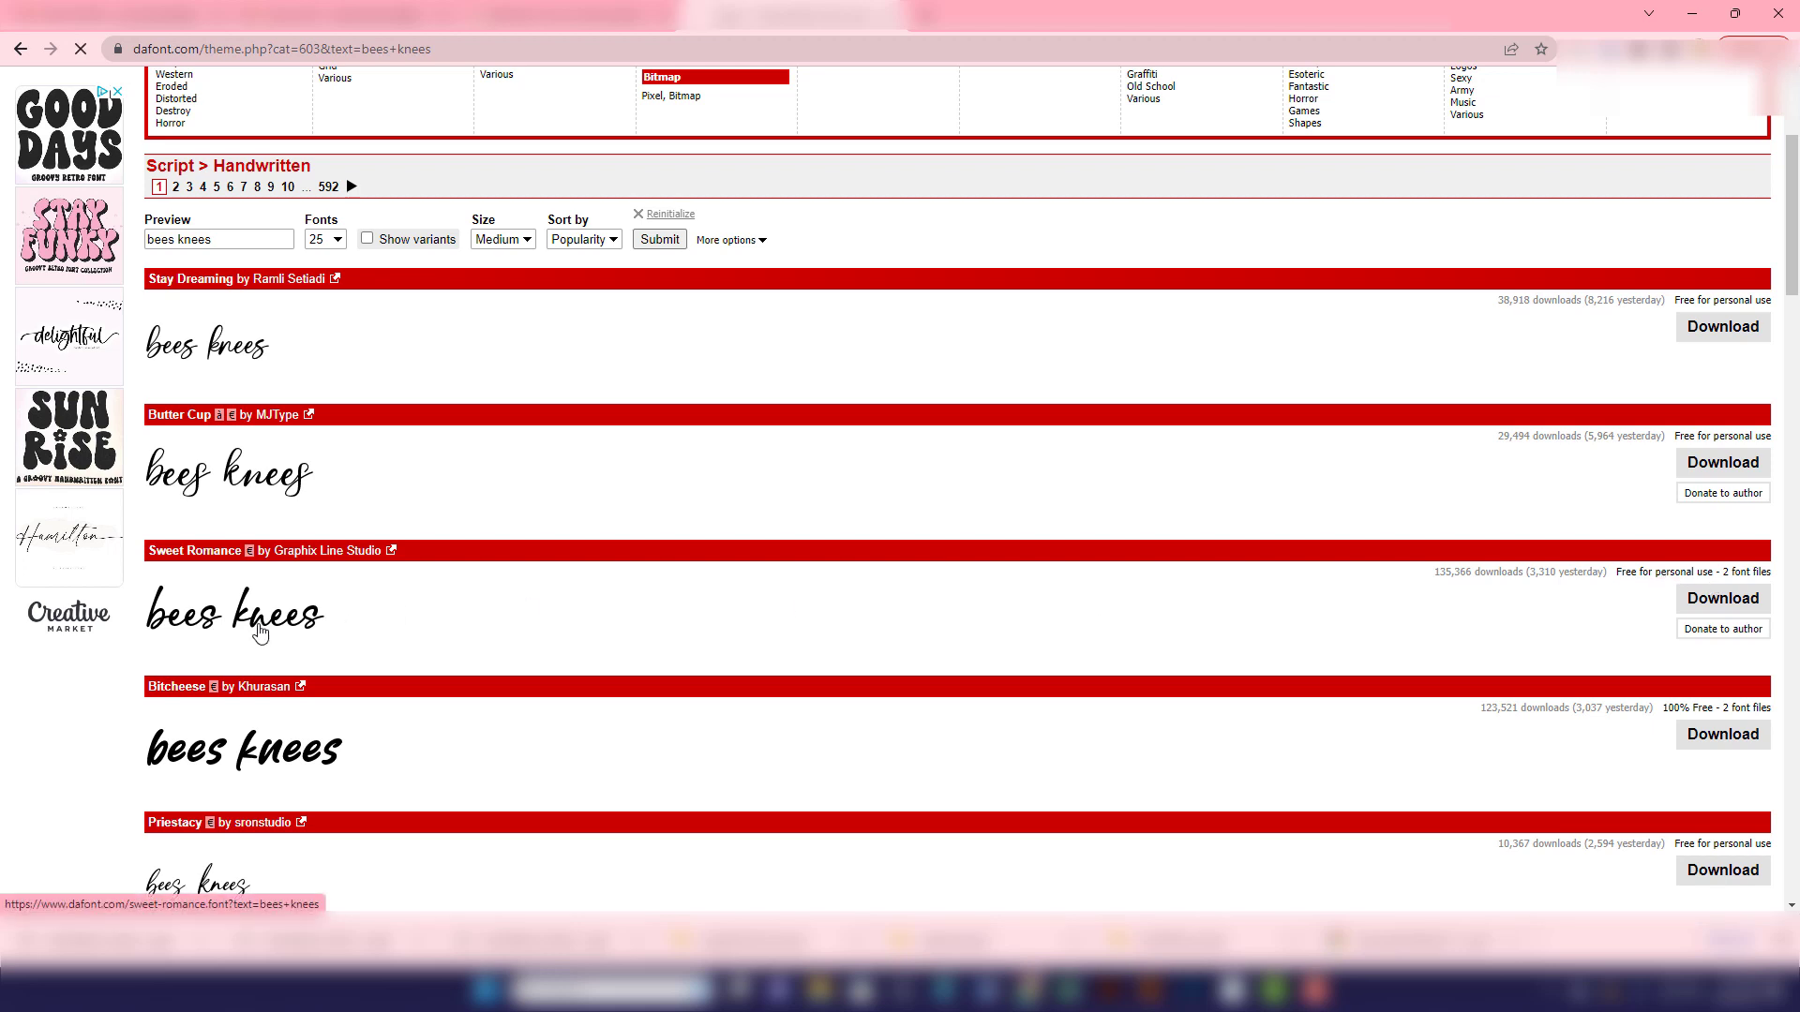
scroll(548, 588, "down", 6)
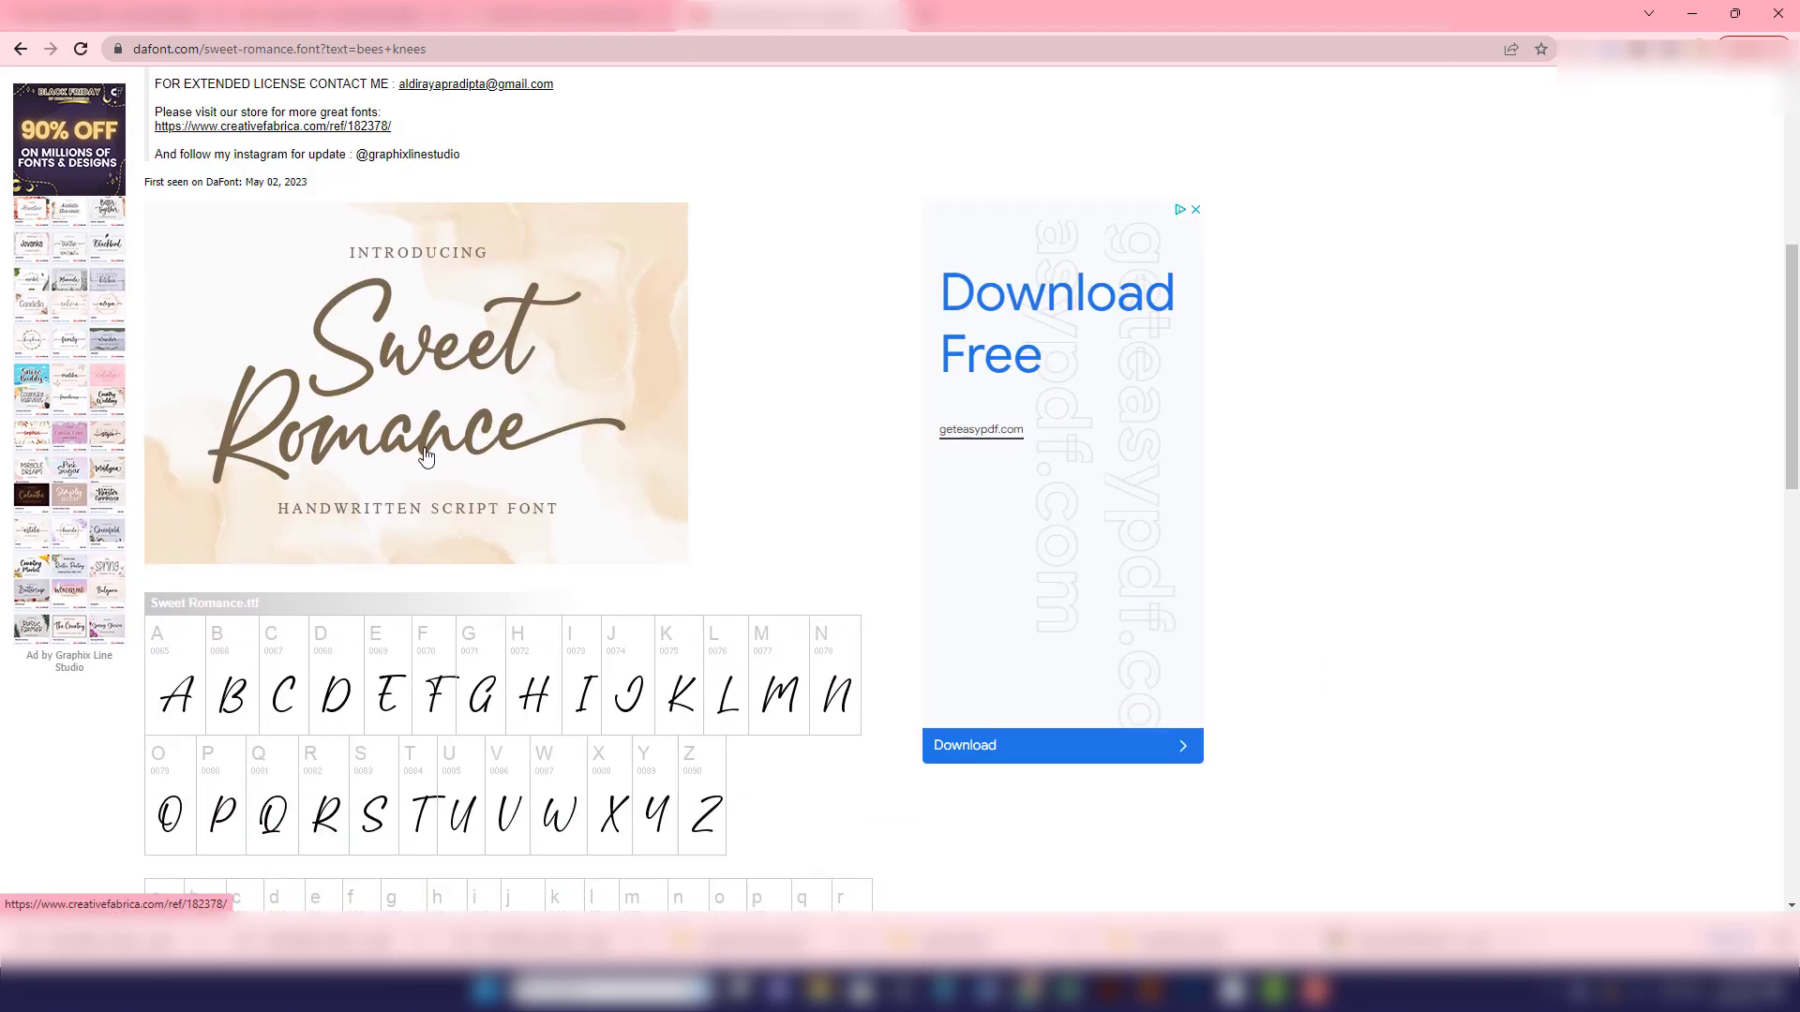
scroll(442, 521, "down", 3)
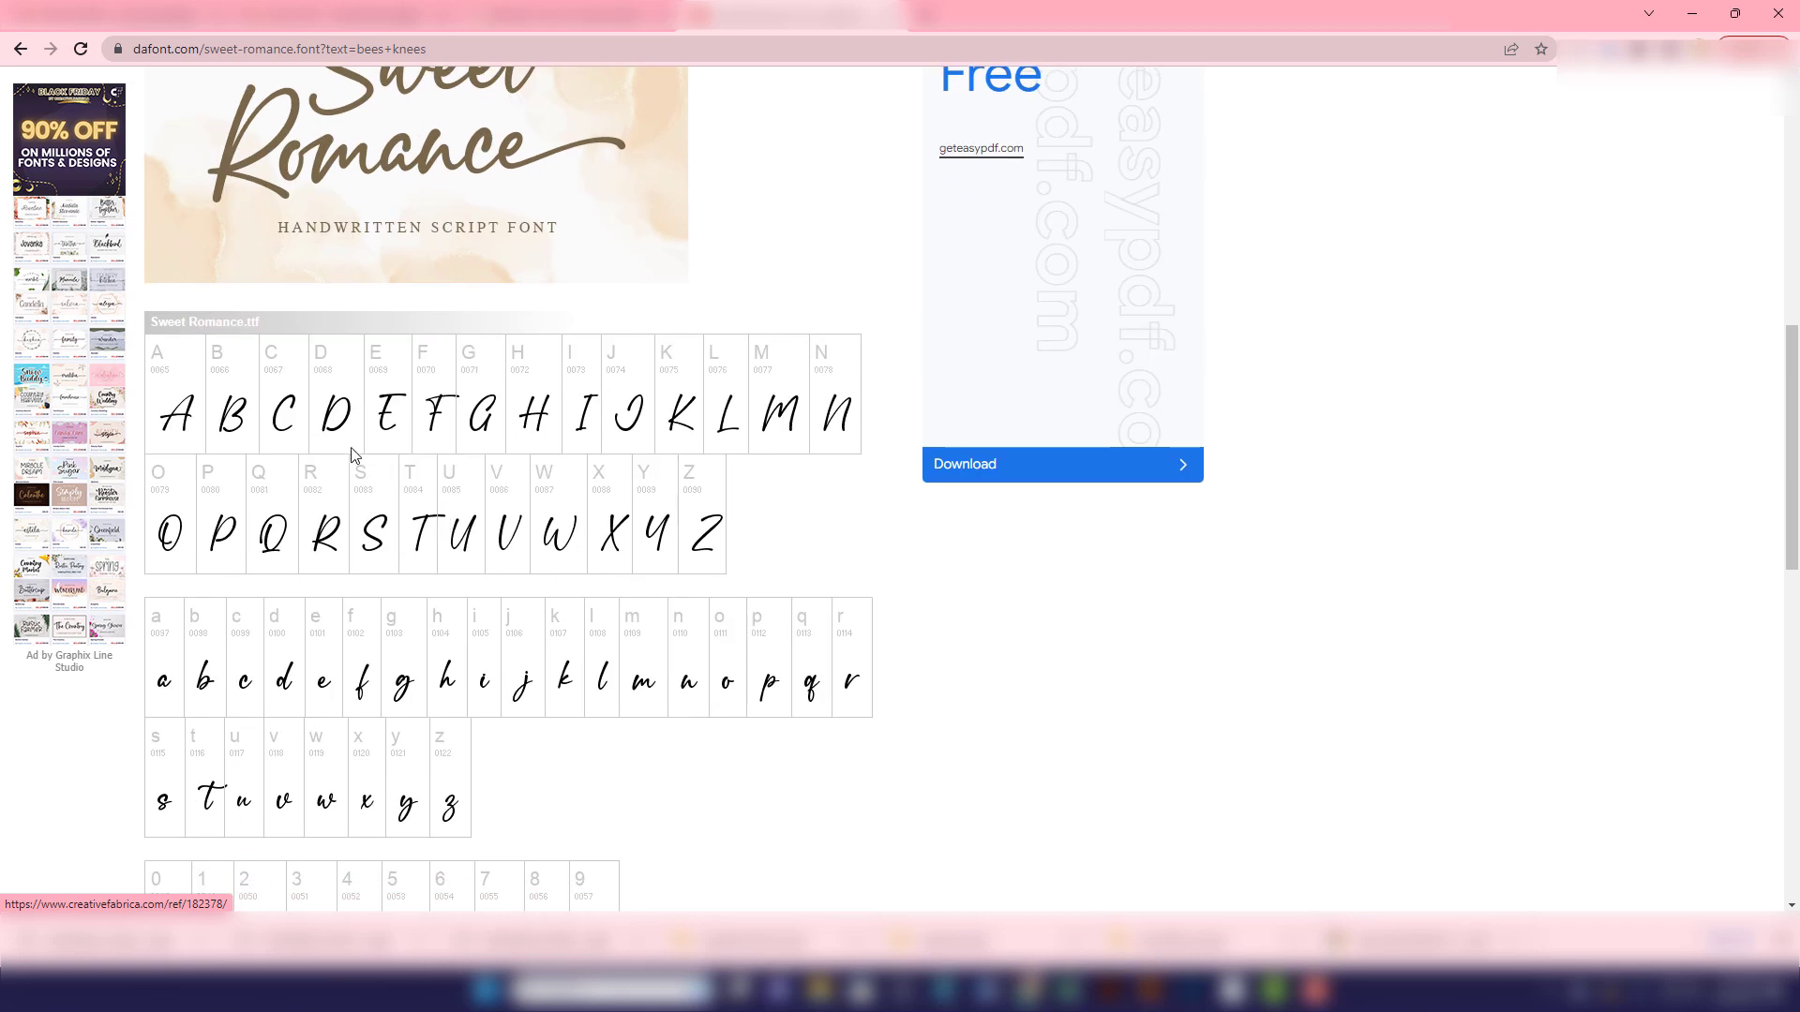
Review the rest of the Sweet Romance character map, including numerals, symbols and accented letters, and recheck the licence note
scroll(542, 594, "down", 4)
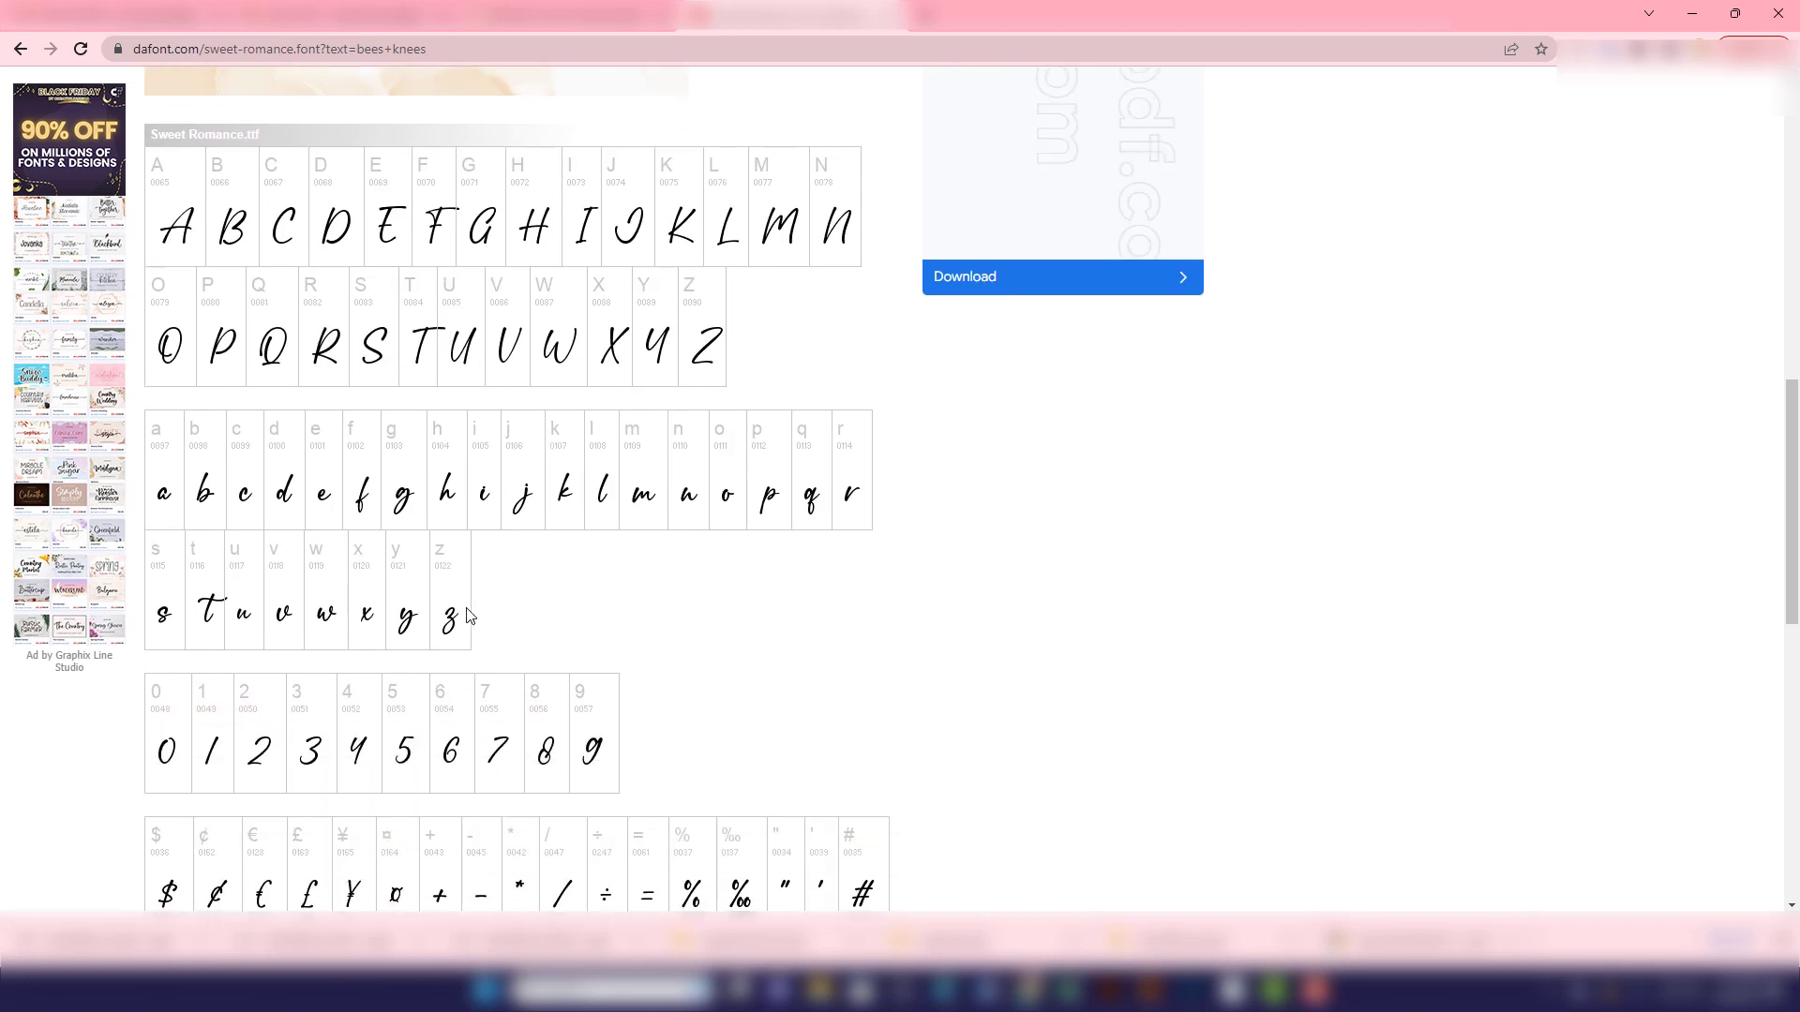
scroll(444, 698, "down", 6)
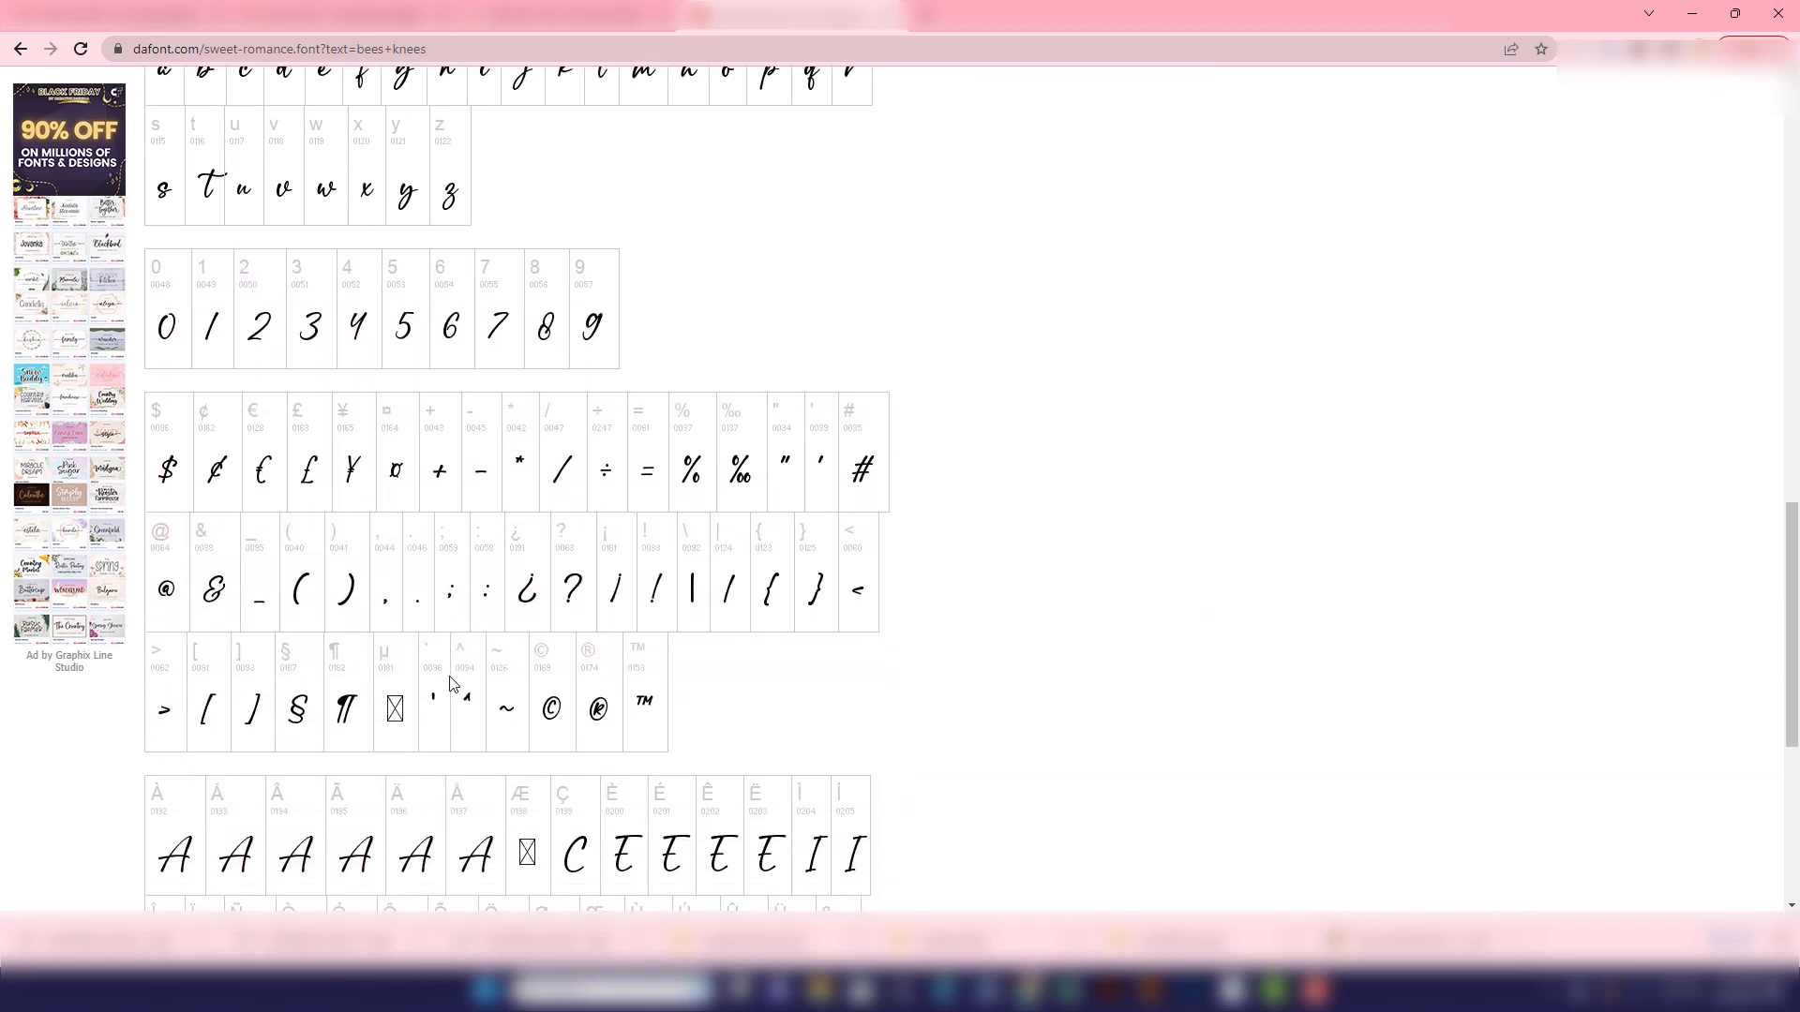
scroll(465, 656, "down", 2)
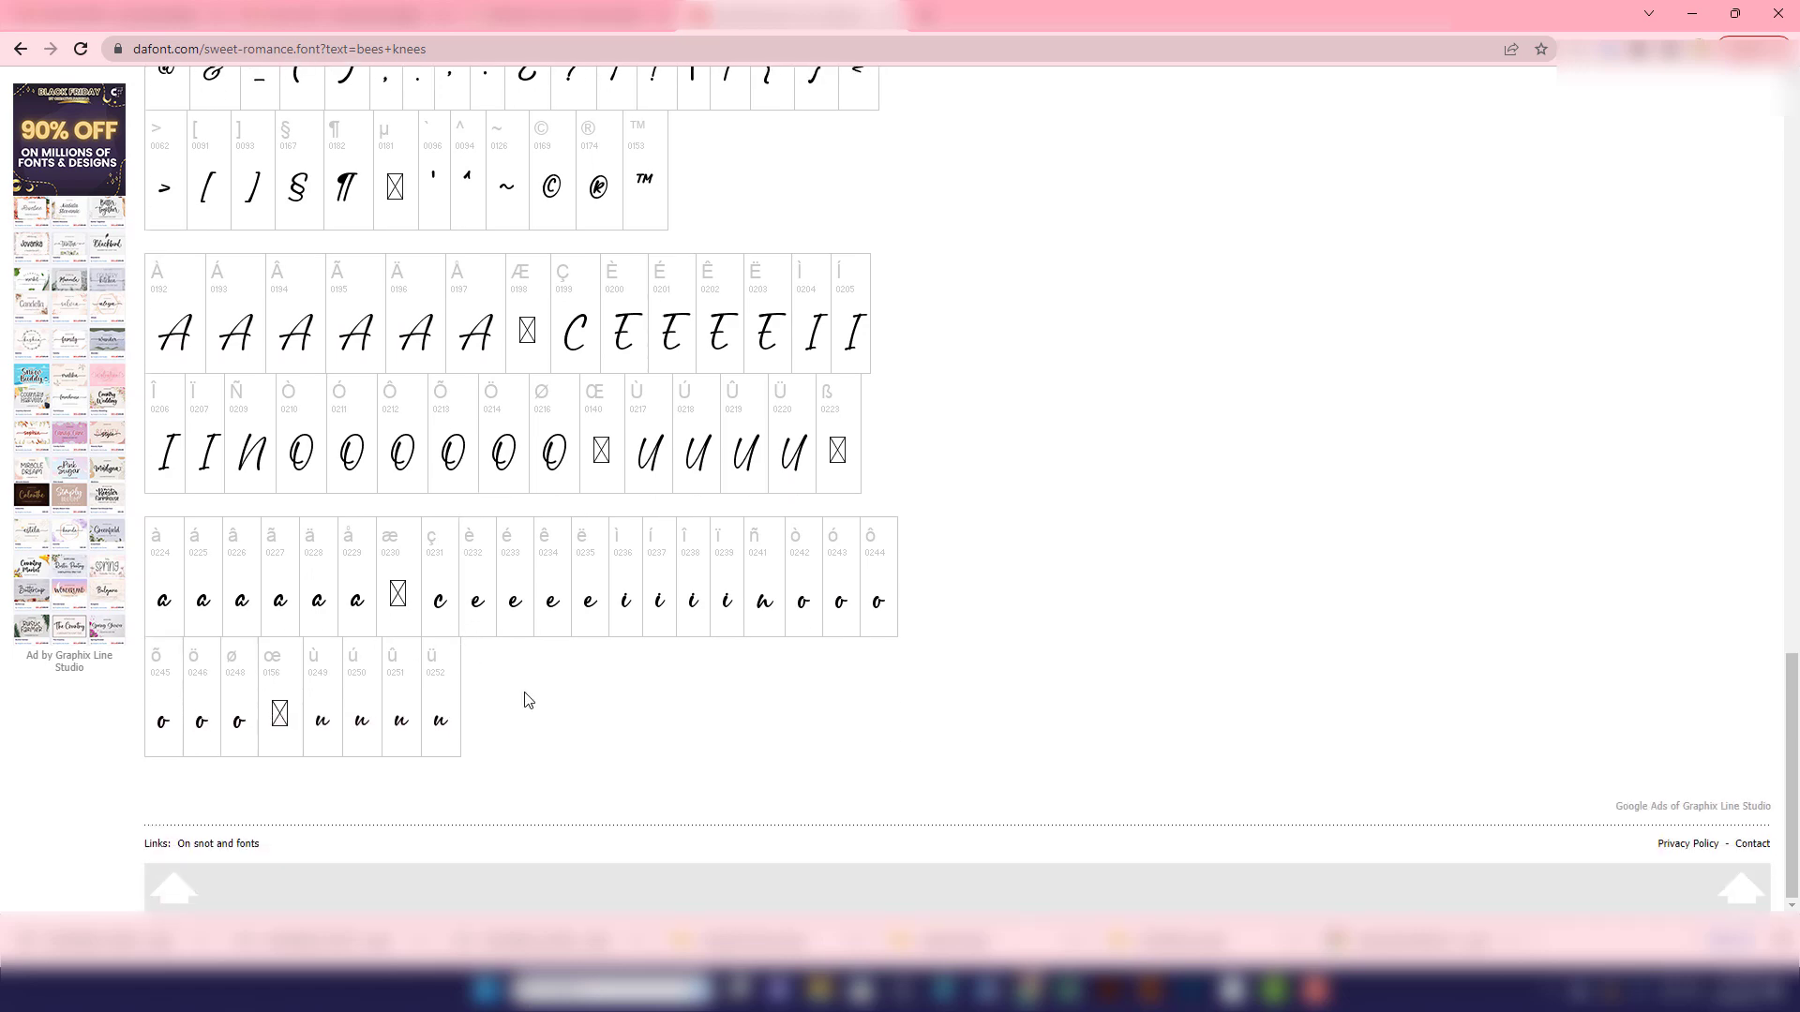
scroll(528, 700, "up", 15)
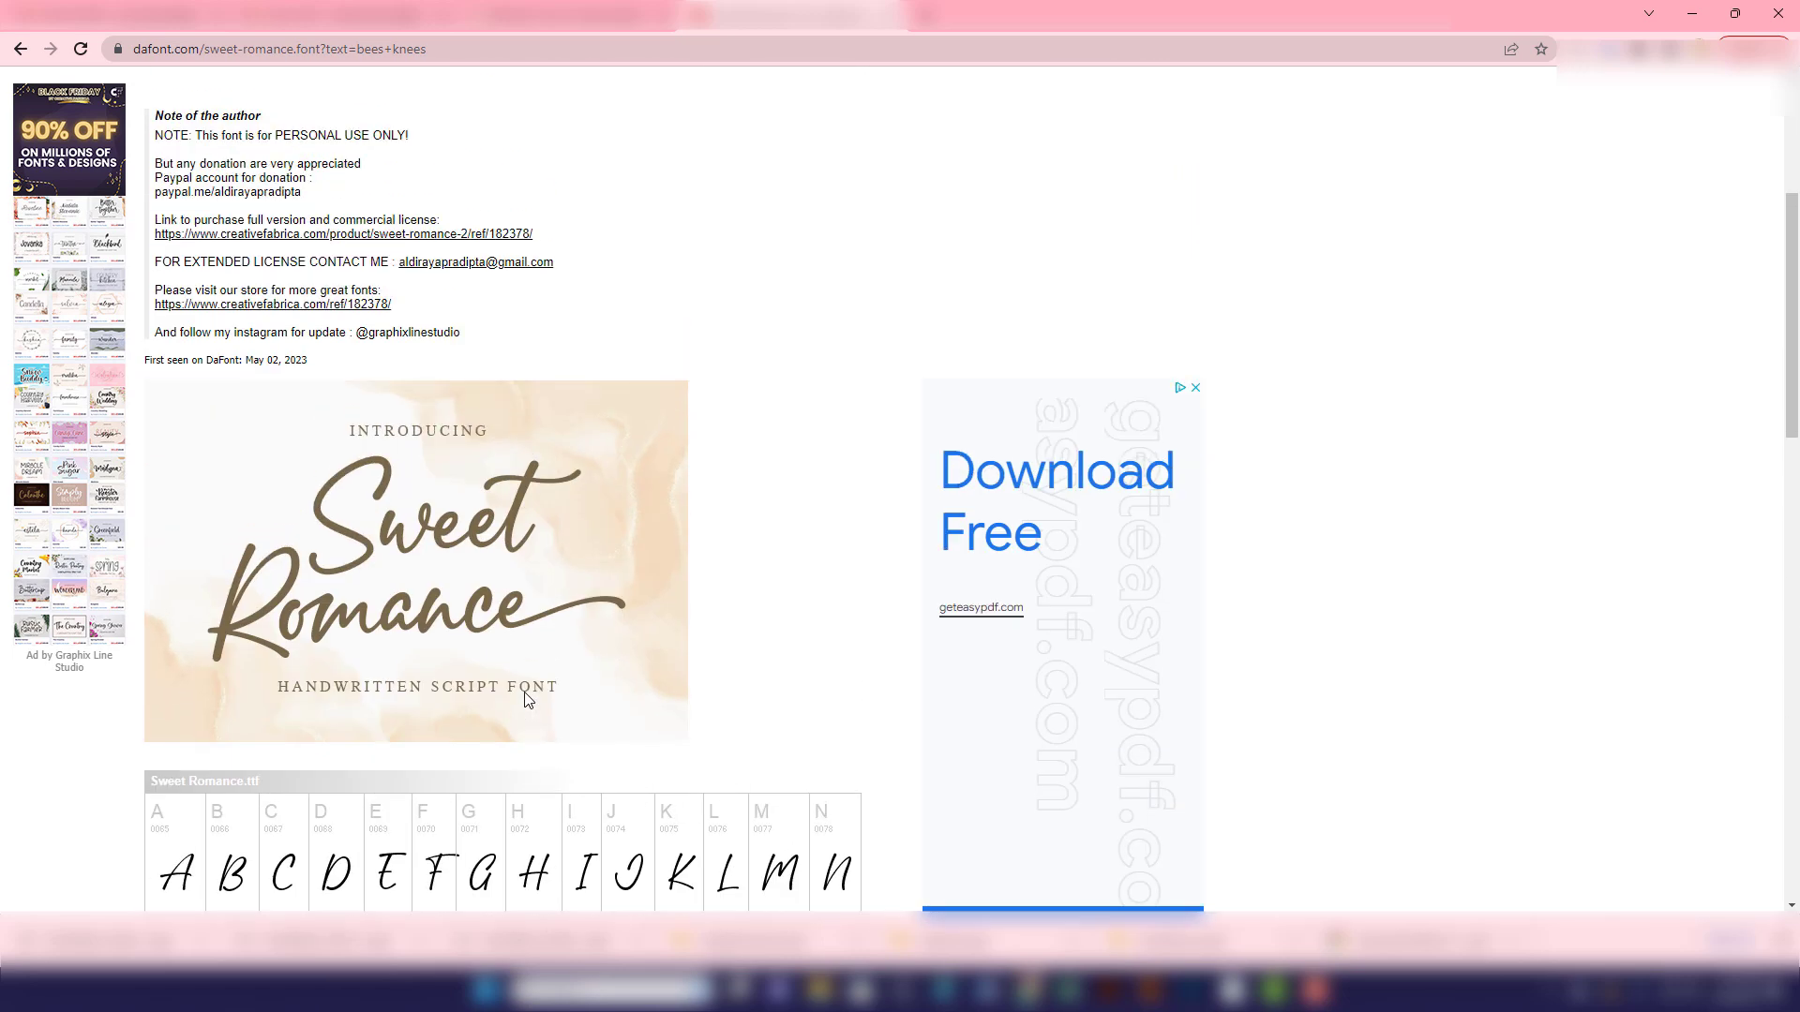
scroll(525, 698, "up", 4)
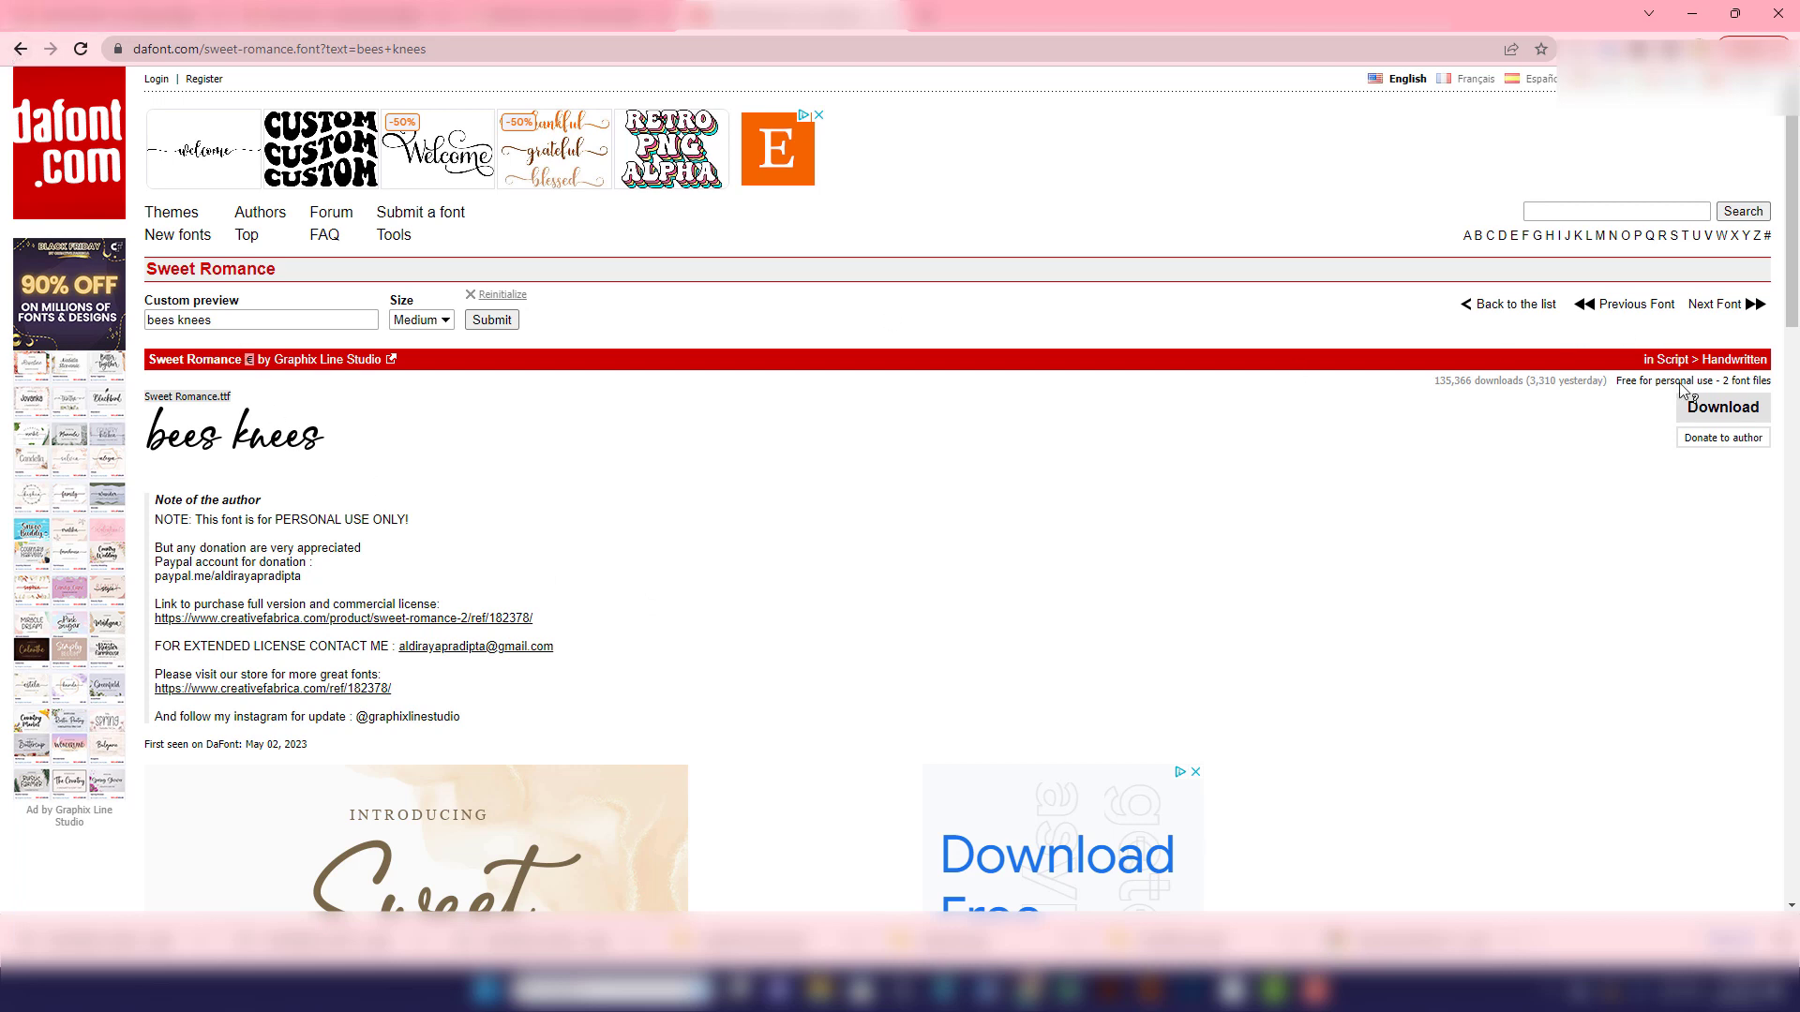
Return to the handwritten font list, download the Sweet Romance font and open sweet_romance.zip
key("alt+Left")
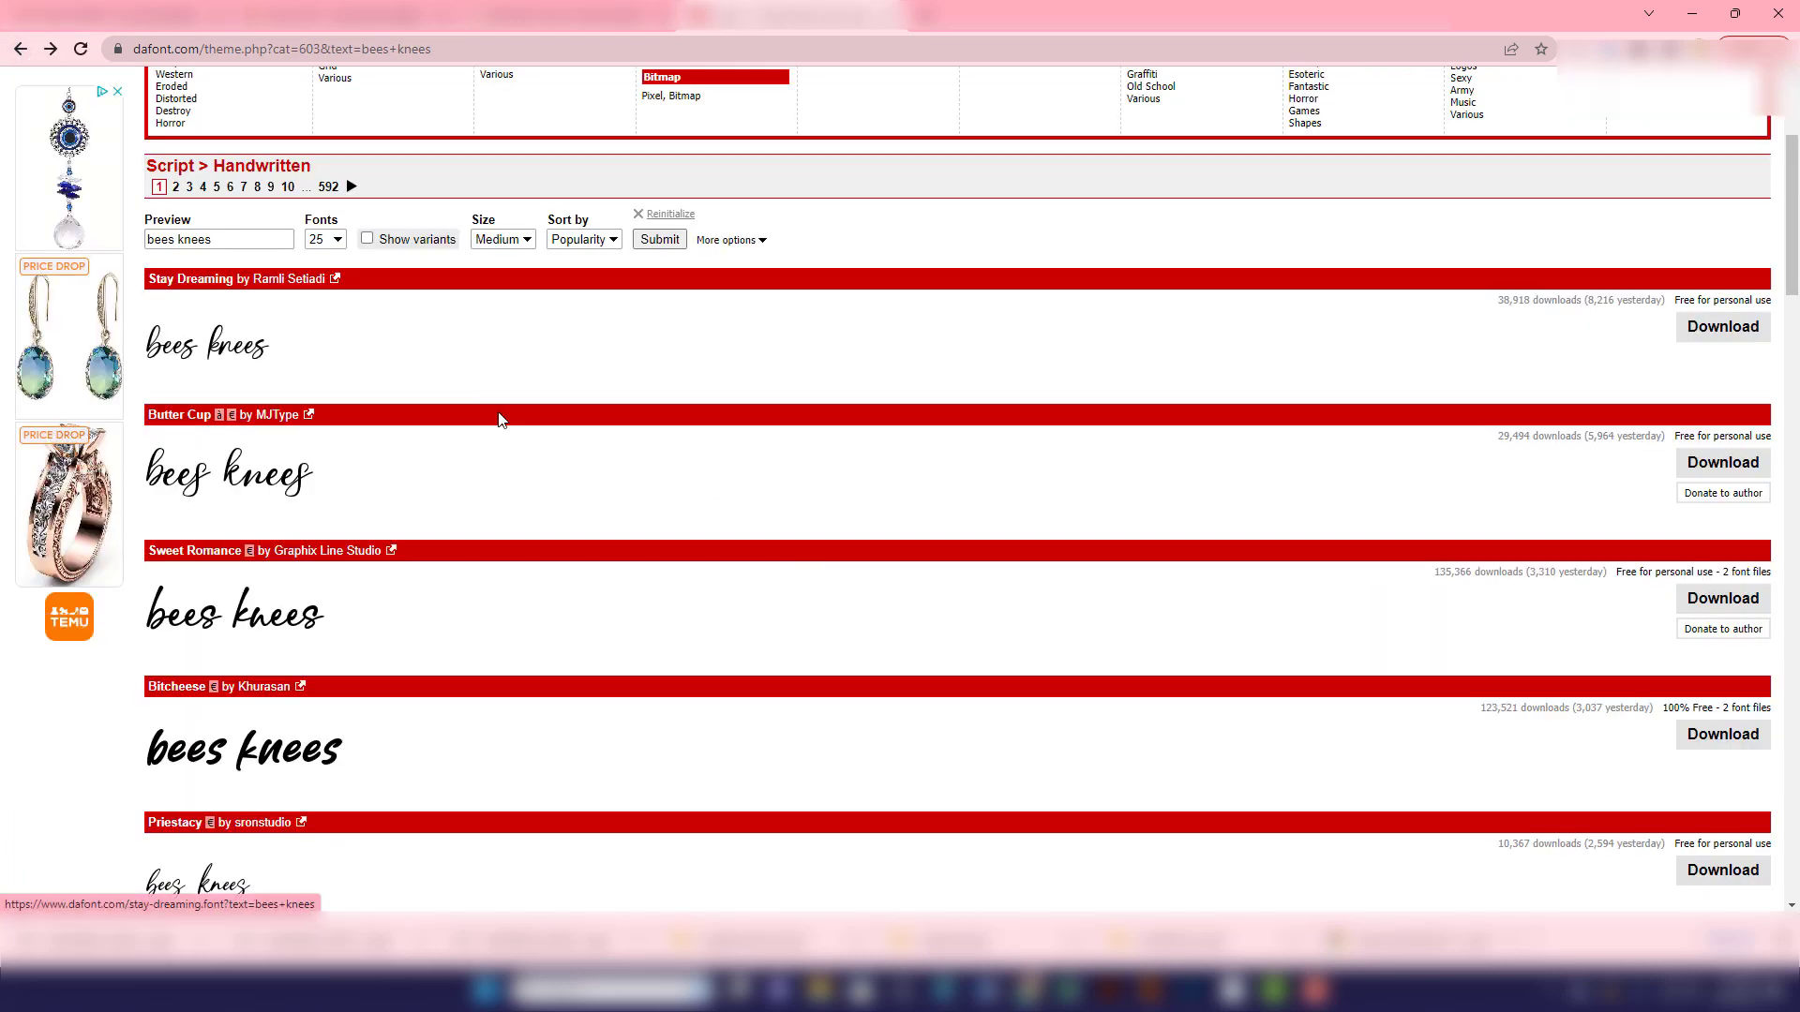
left_click(1710, 609)
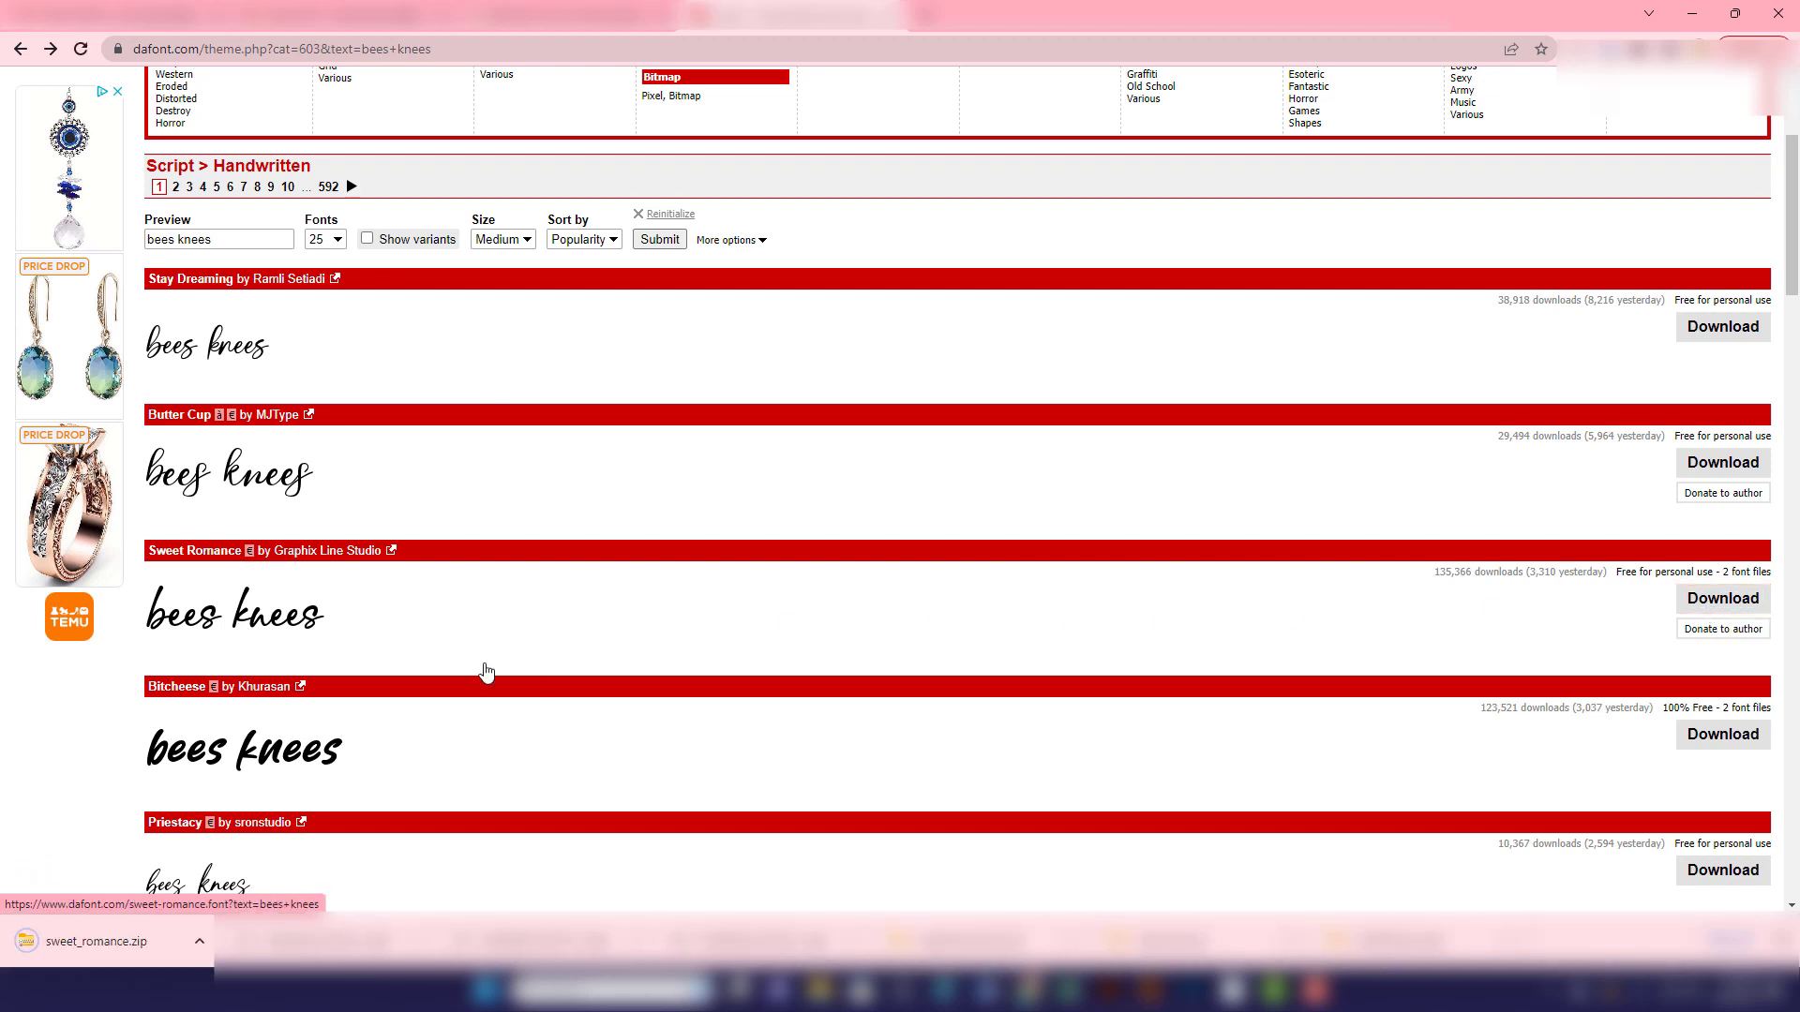
left_click(136, 949)
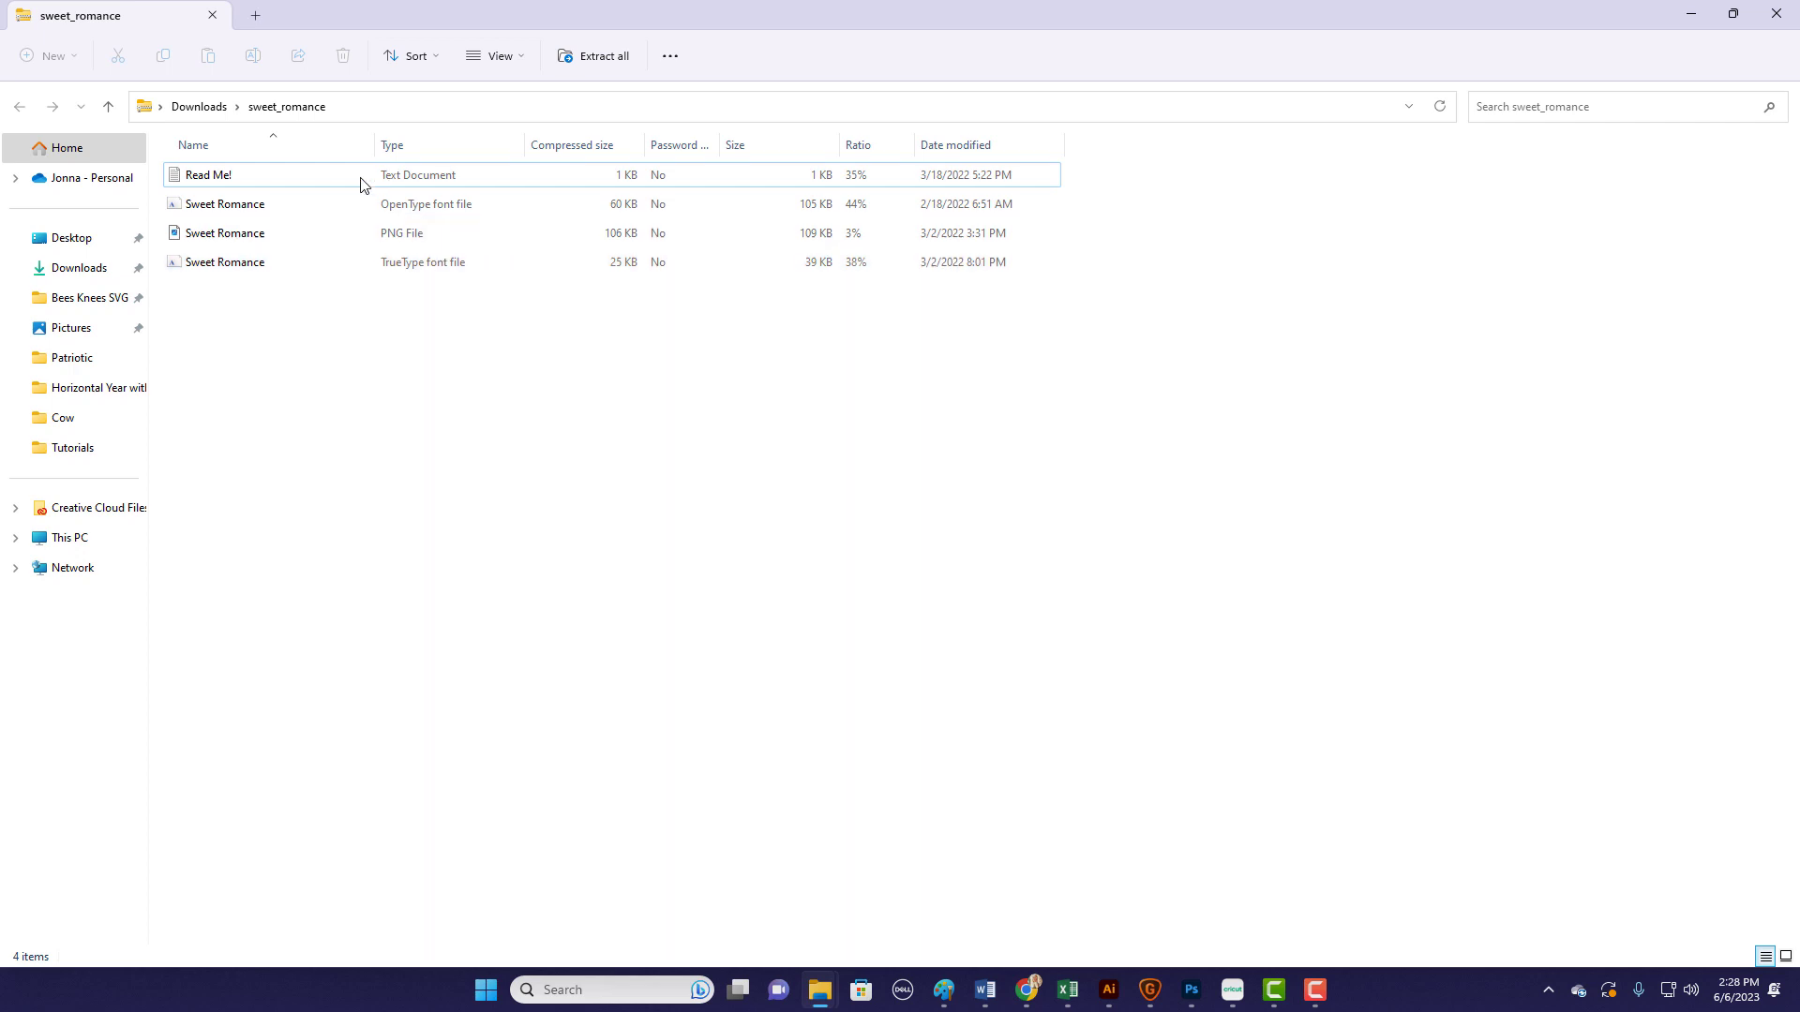
View the Read Me! text document and the Sweet Romance PNG specimen from the downloaded archive, closing each one
double_click(409, 178)
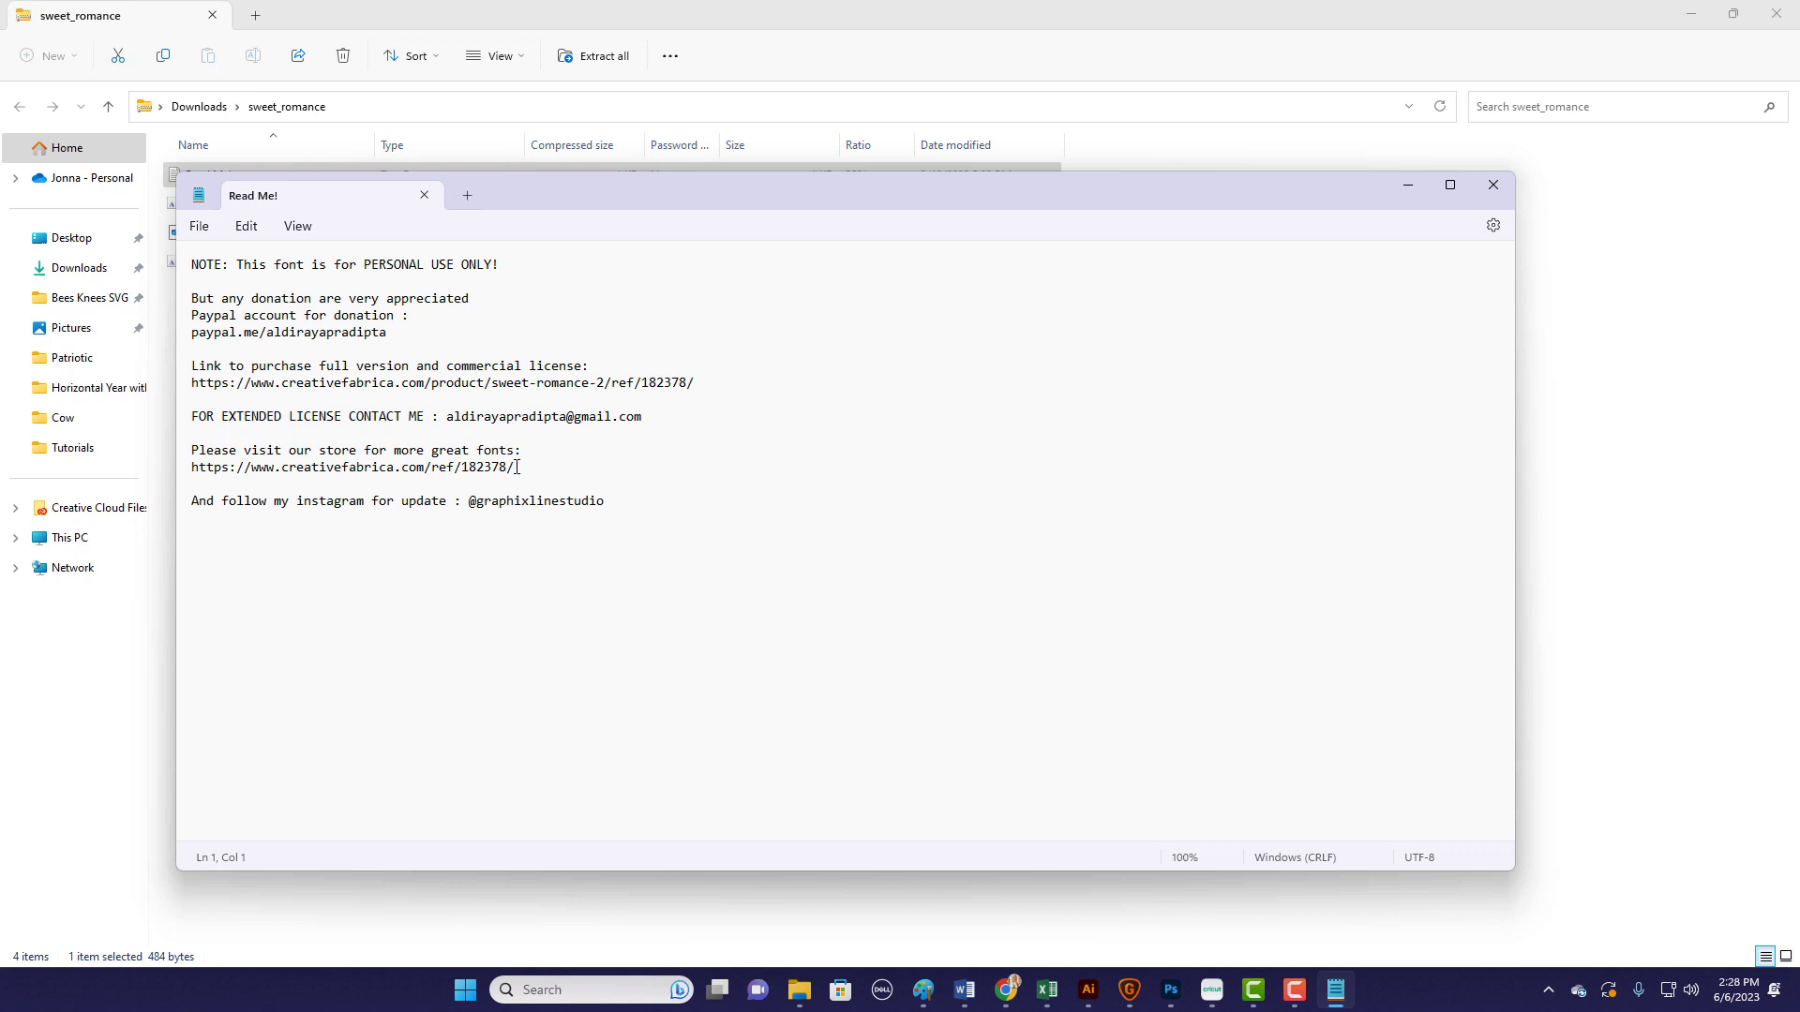
left_click(1493, 185)
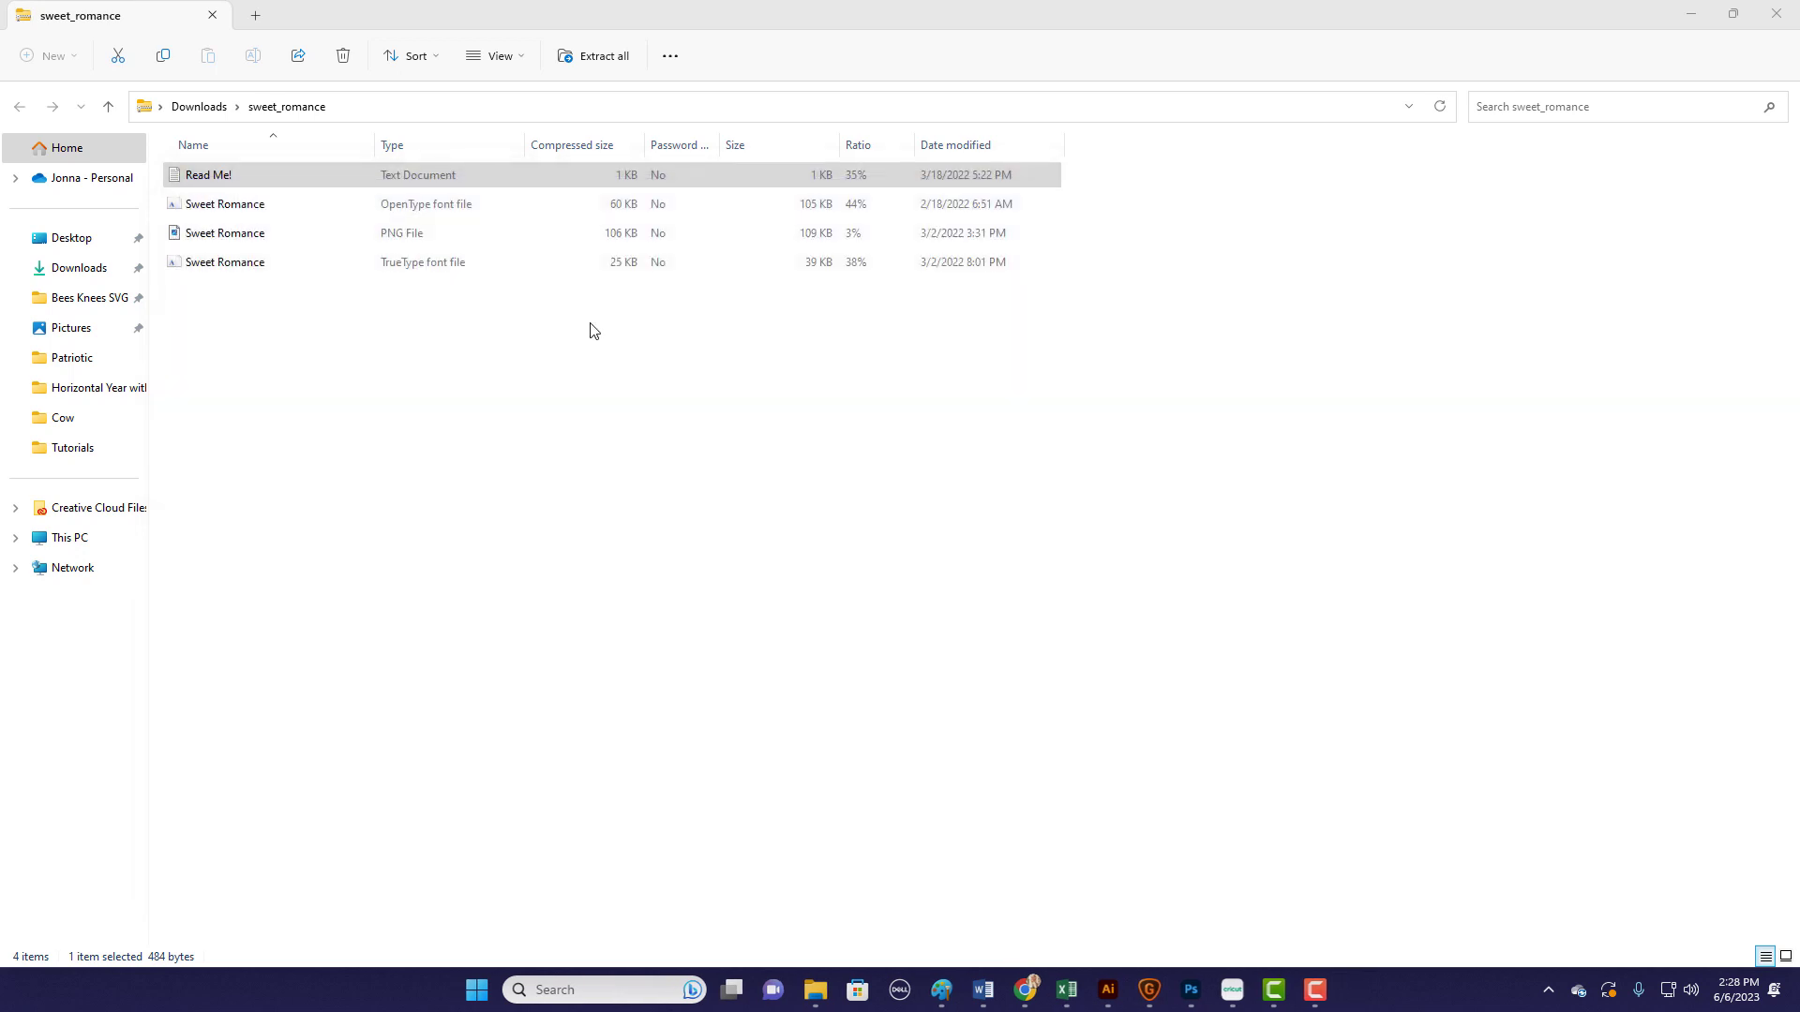
left_click(419, 240)
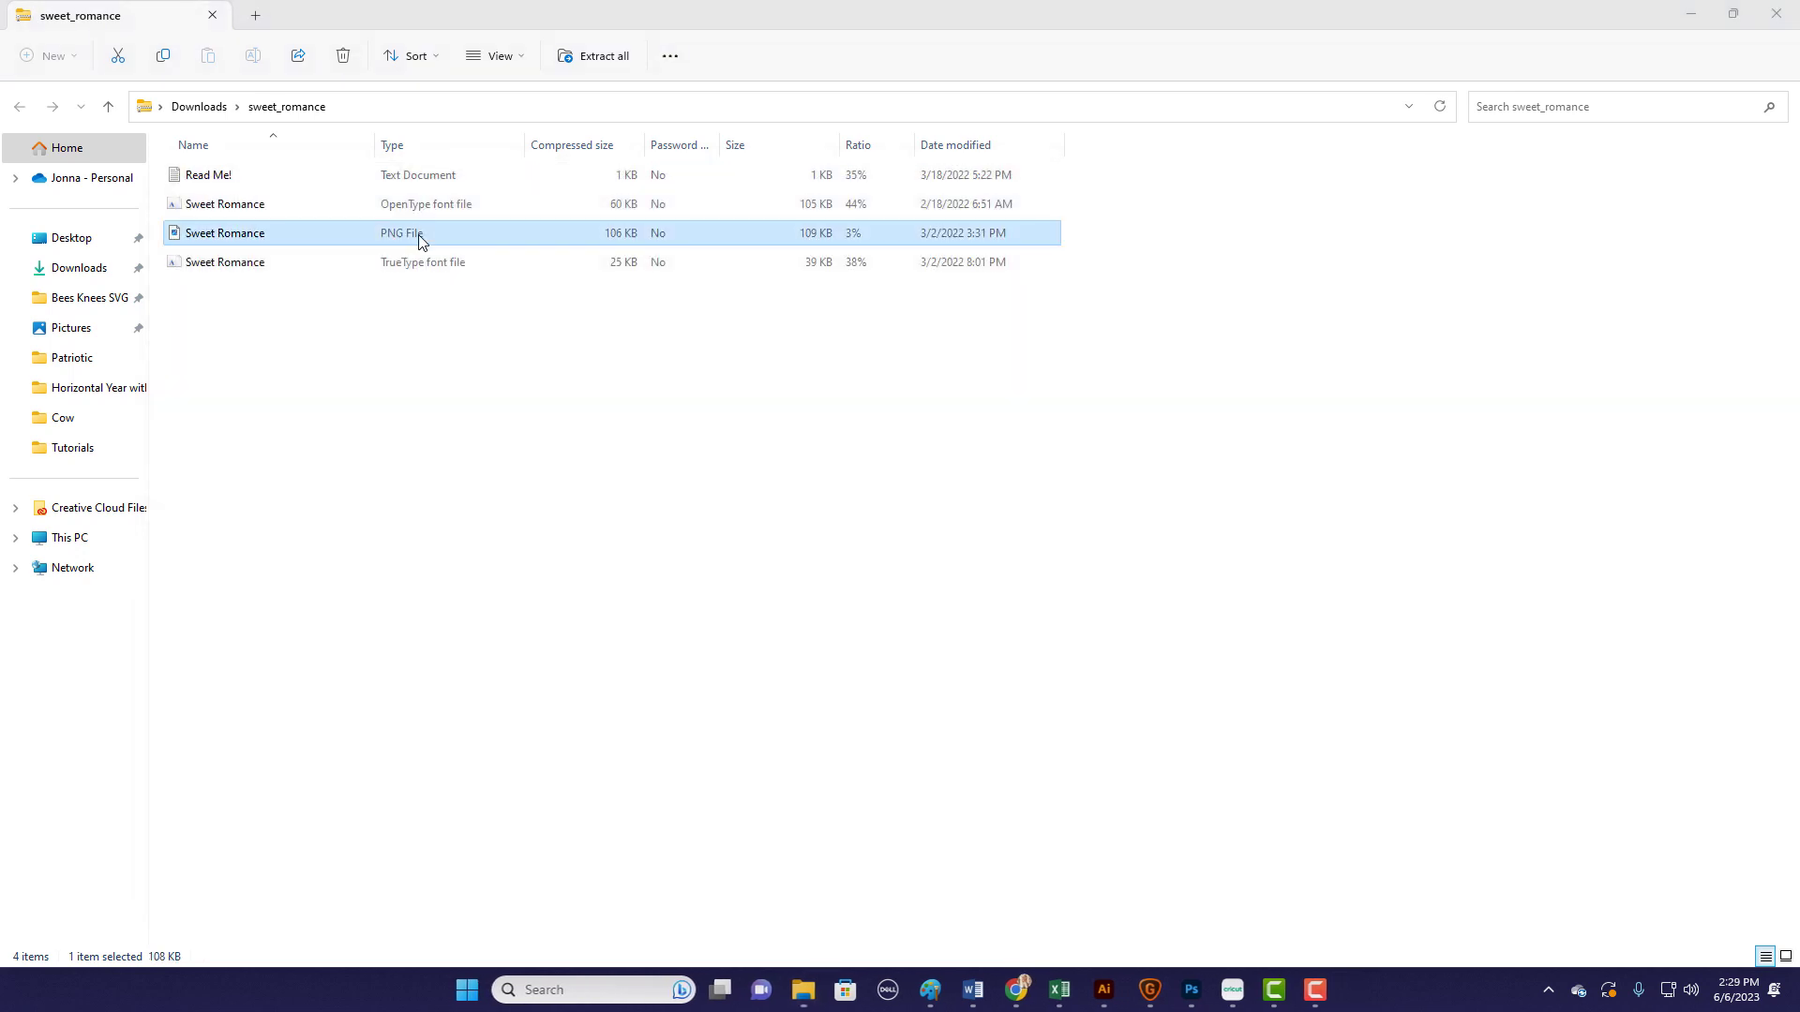
double_click(419, 240)
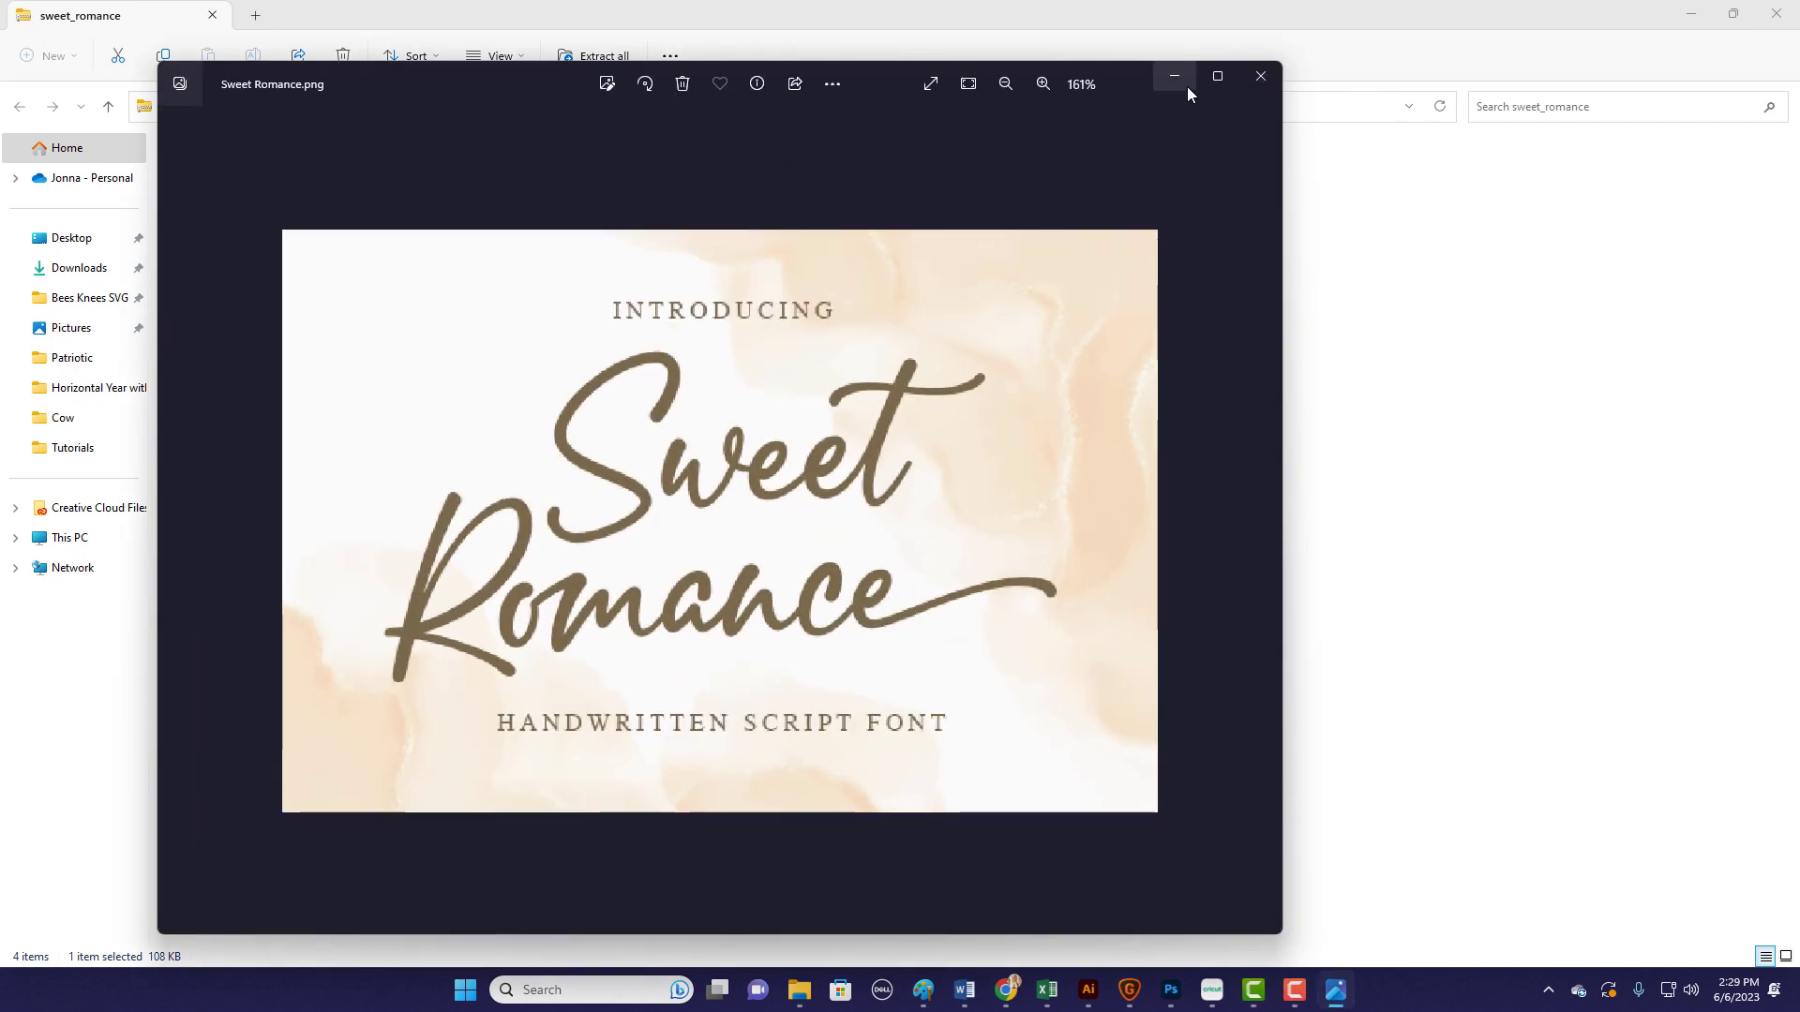
left_click(1258, 76)
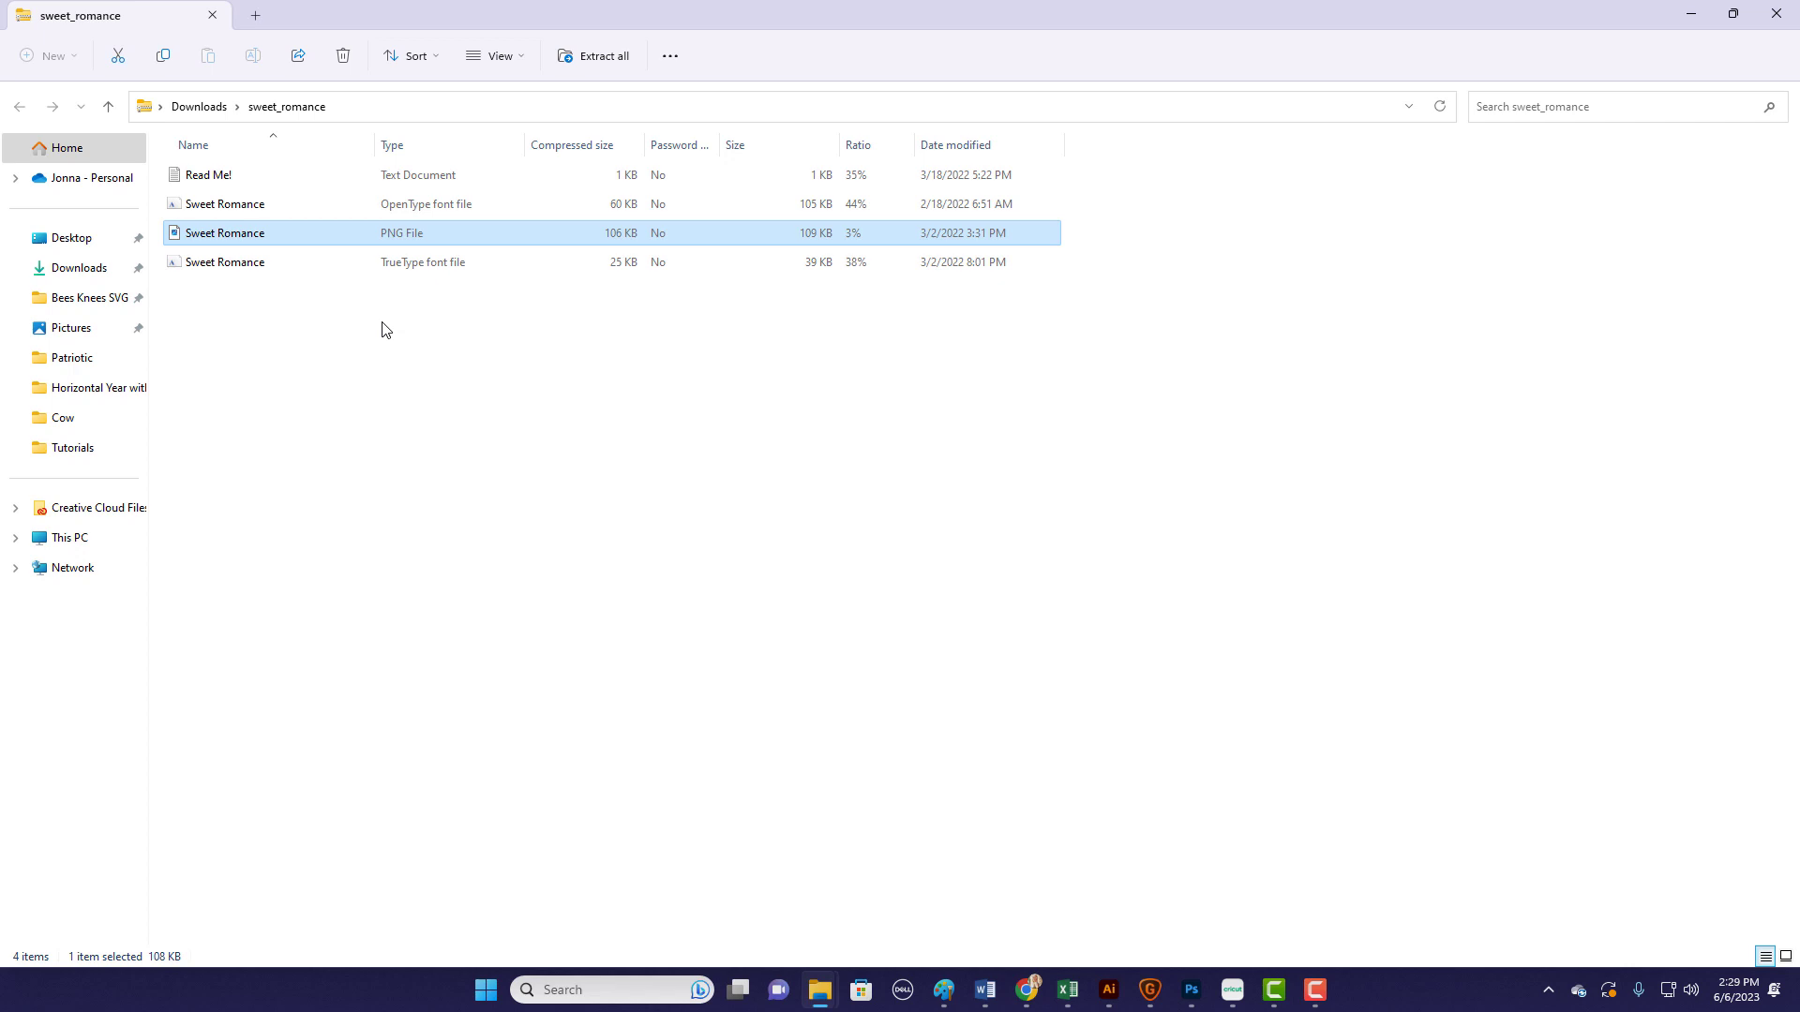
Compare the OpenType and TrueType versions of the Sweet Romance font file in the archive
left_click(382, 212)
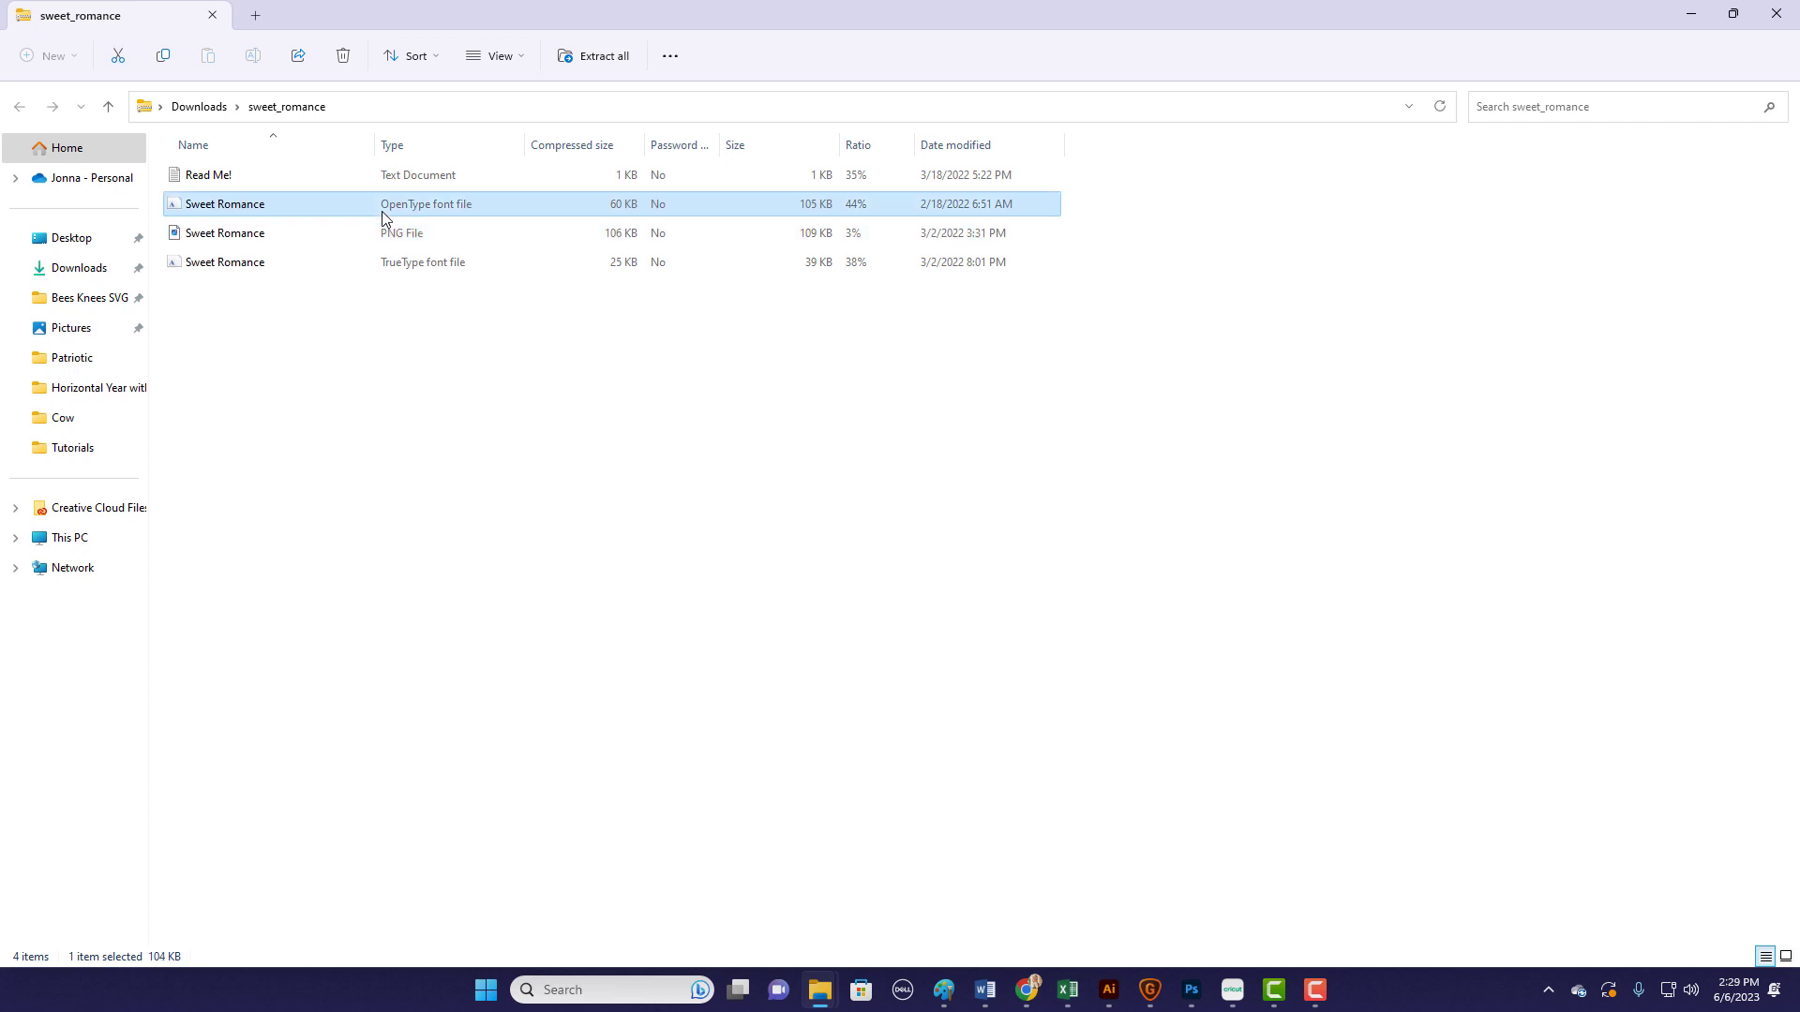
left_click(390, 275)
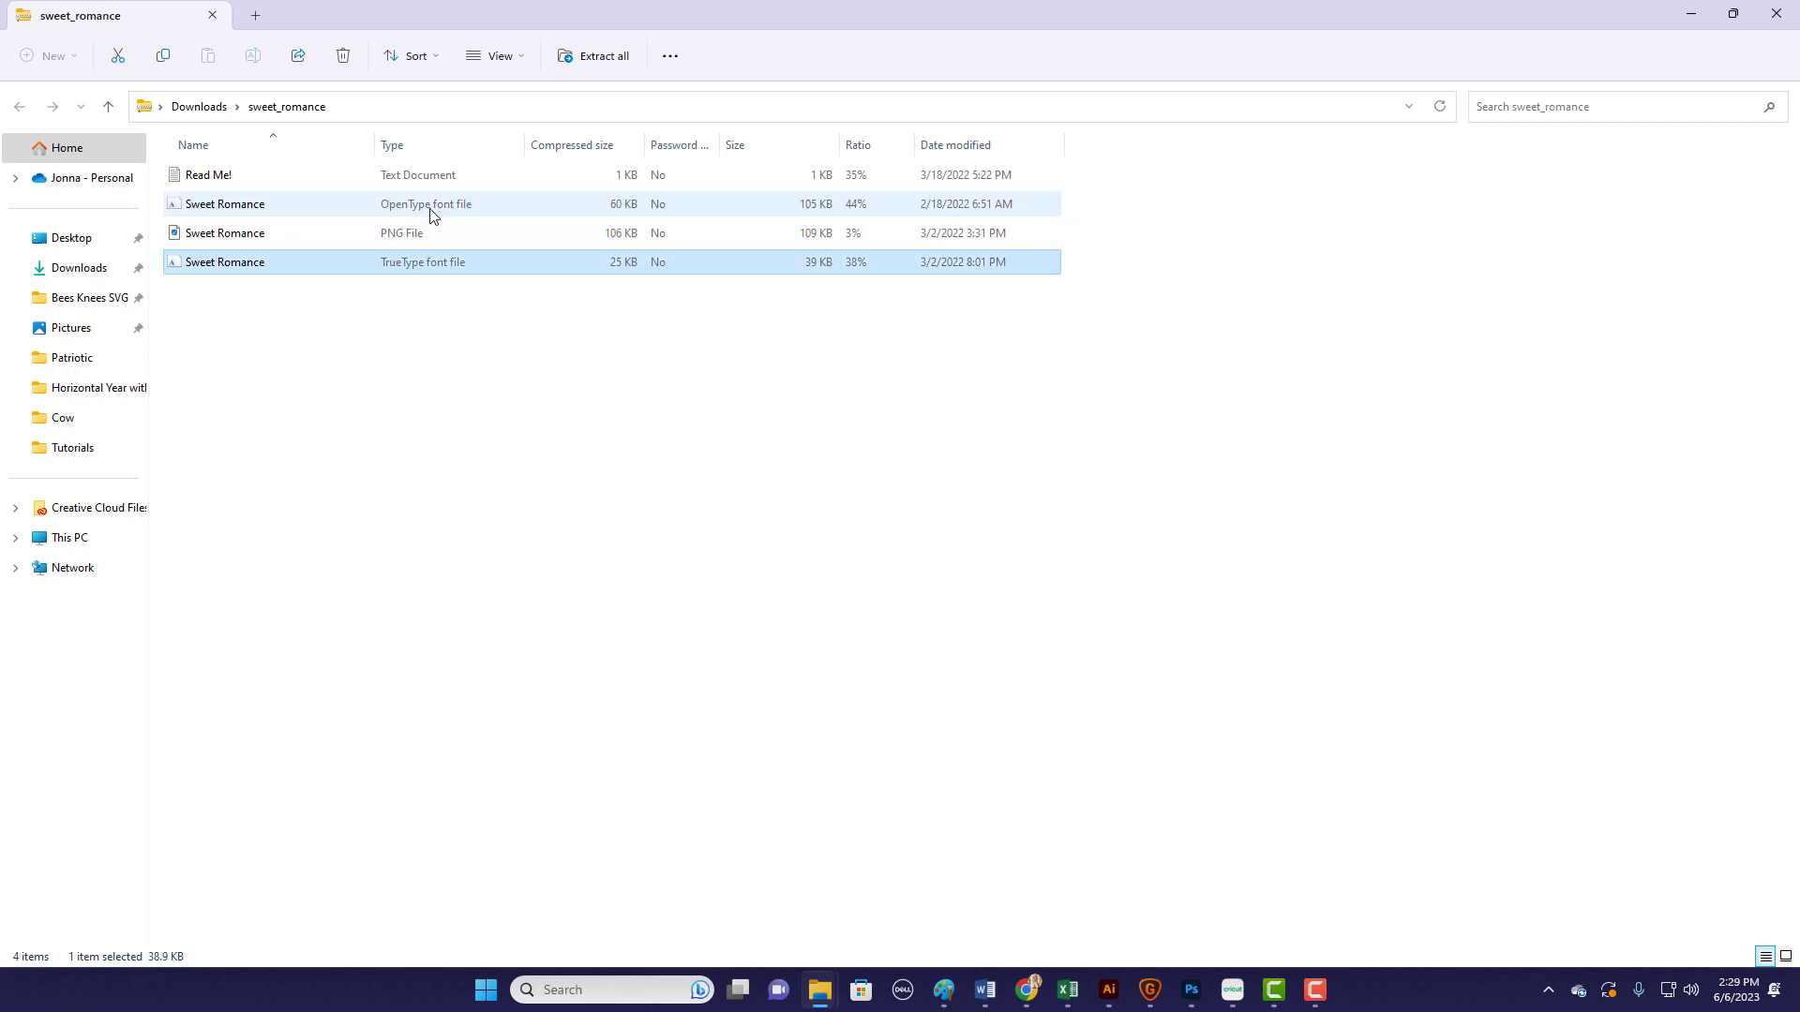
left_click(431, 215)
left_click(460, 272)
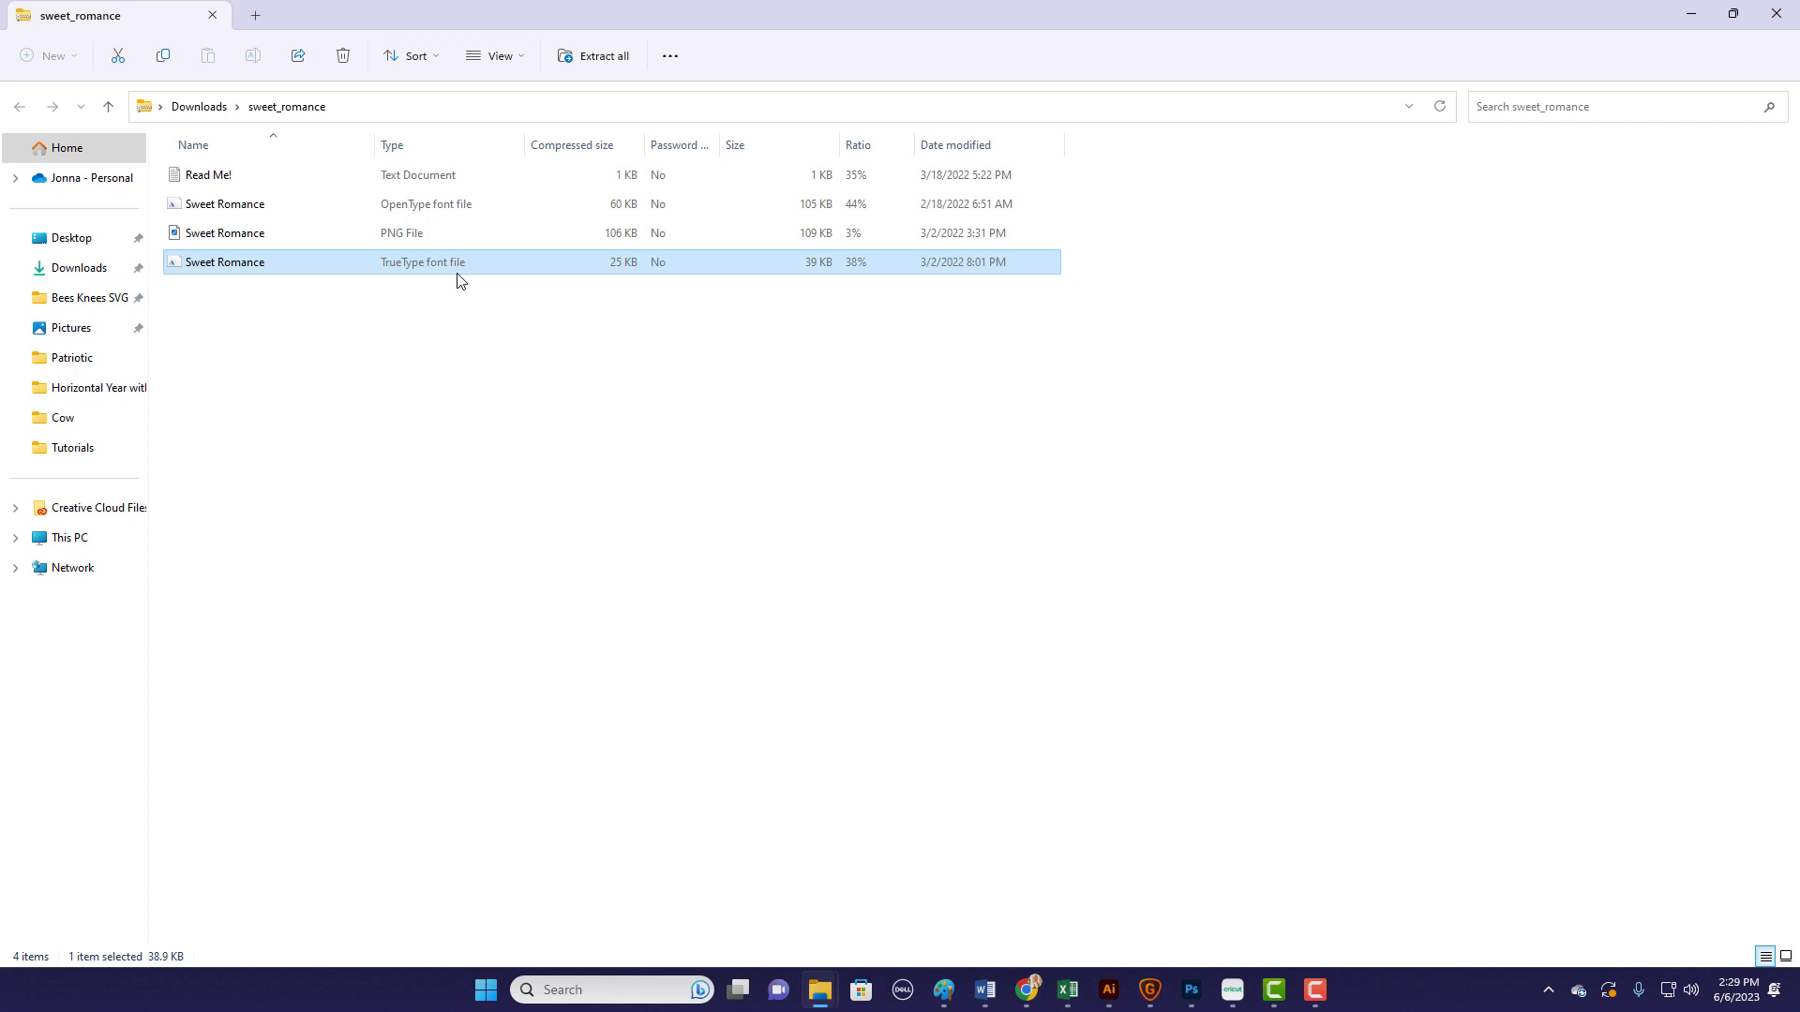
Install the OpenType version of the Sweet Romance font and close its preview
left_click(485, 210)
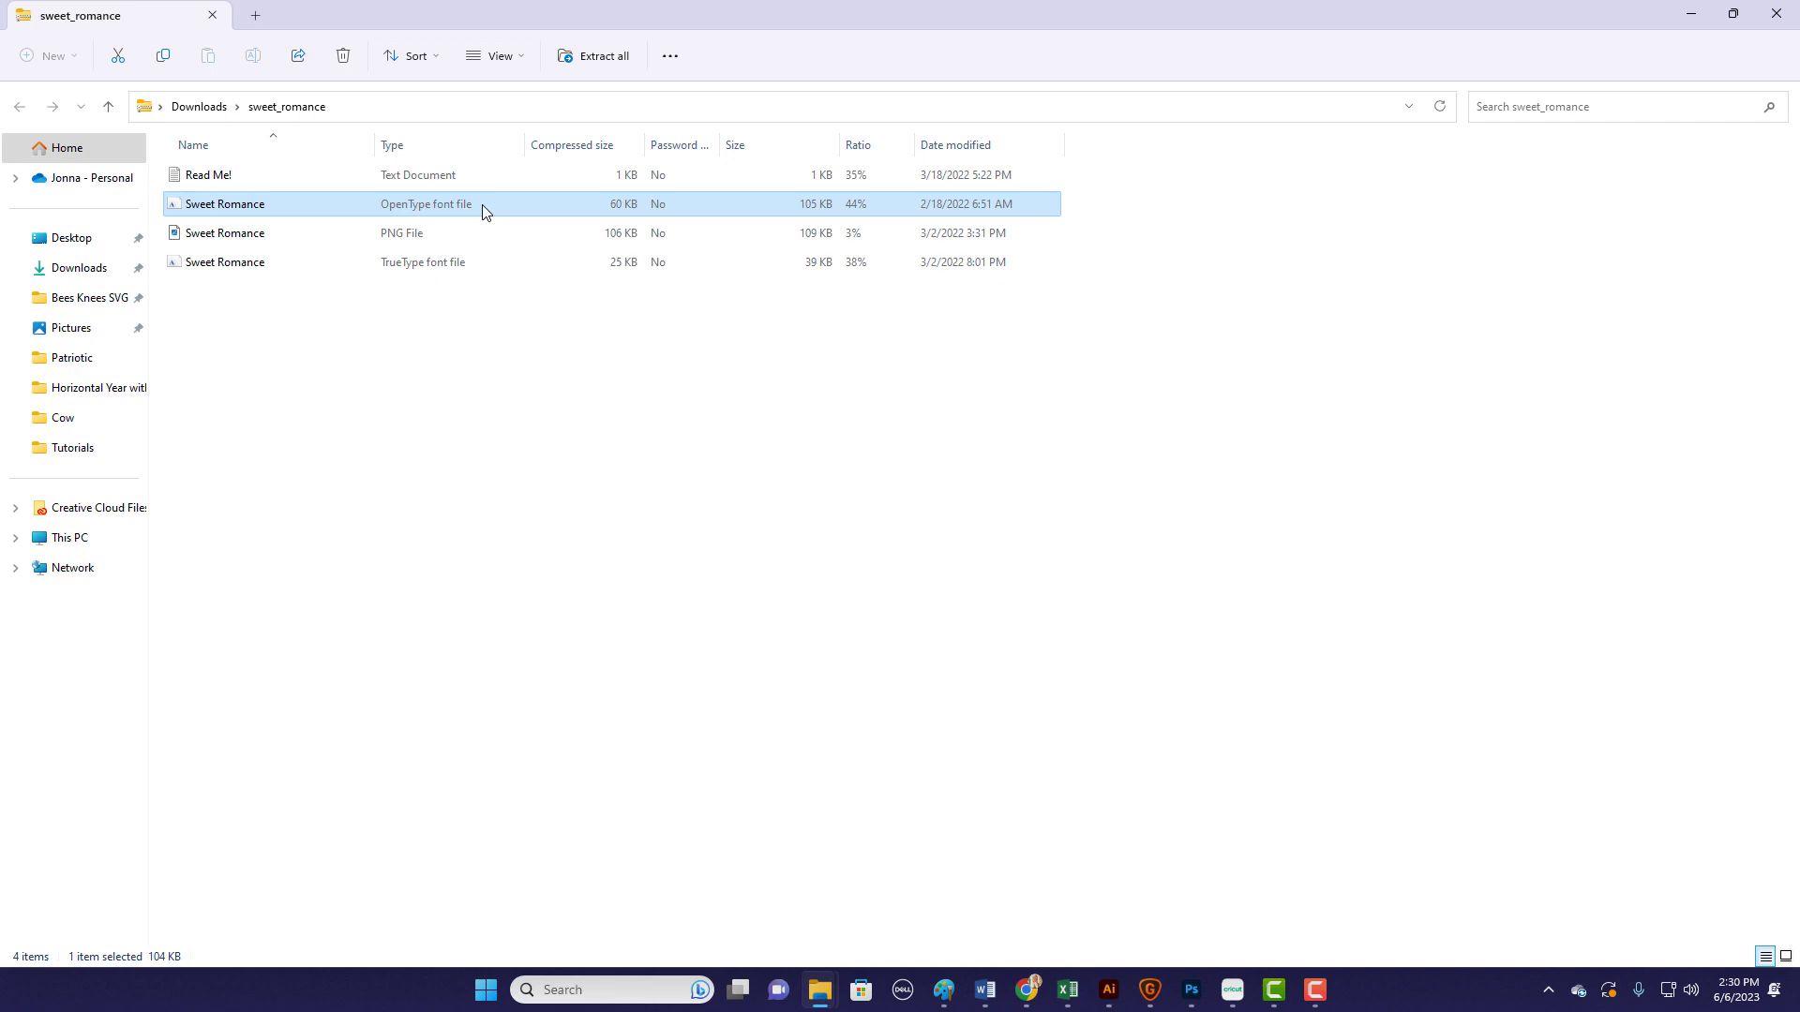
double_click(485, 206)
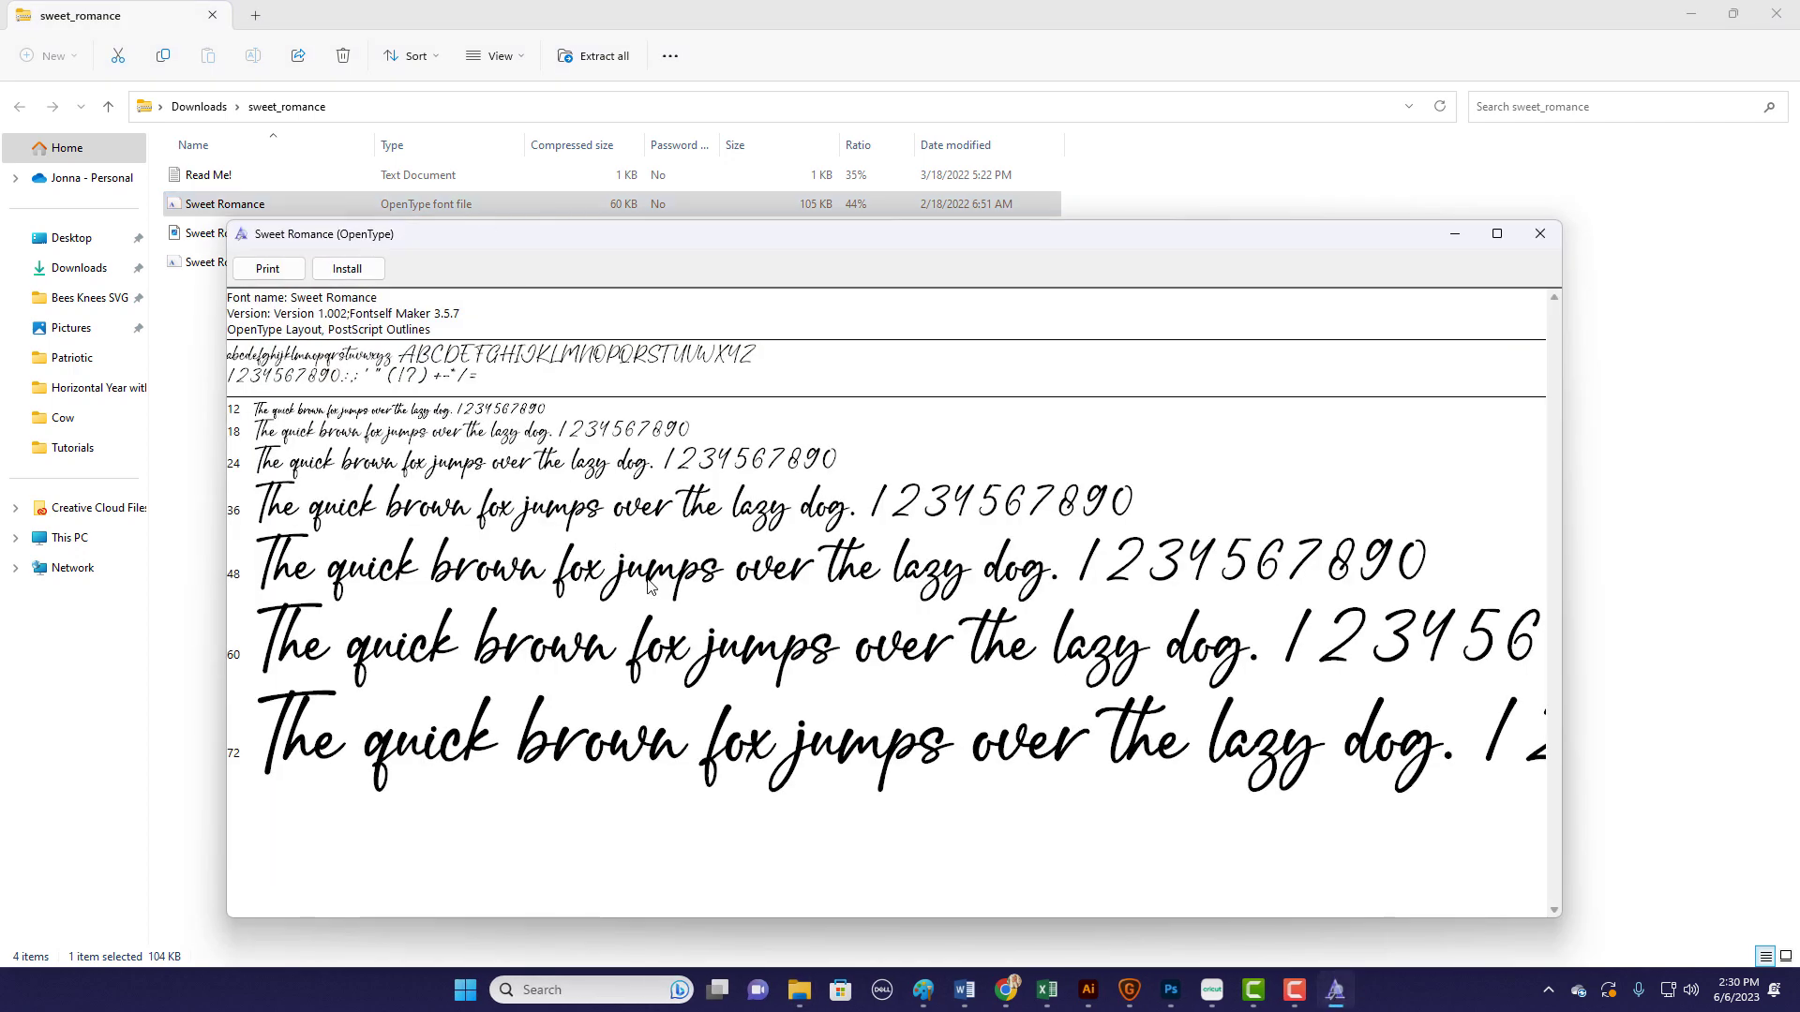
left_click(353, 270)
left_click(1549, 241)
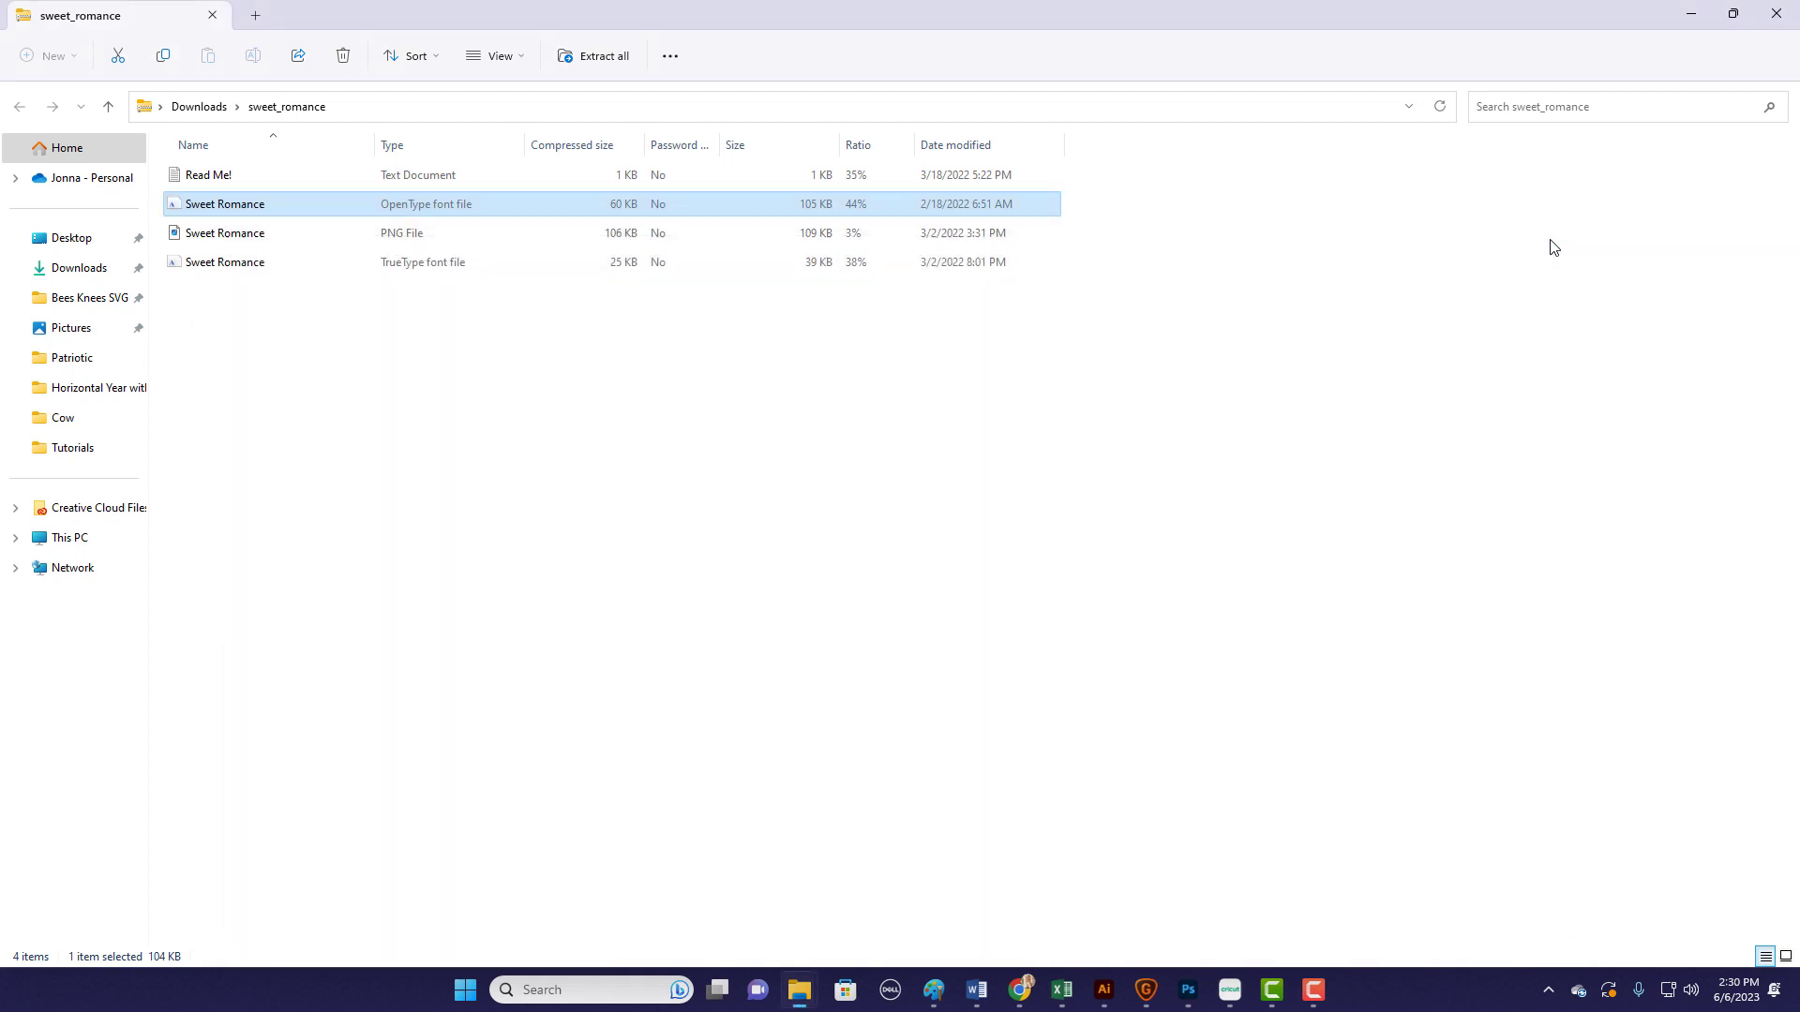
Switch to Cricut Design Space and quit the program completely
left_click(1240, 994)
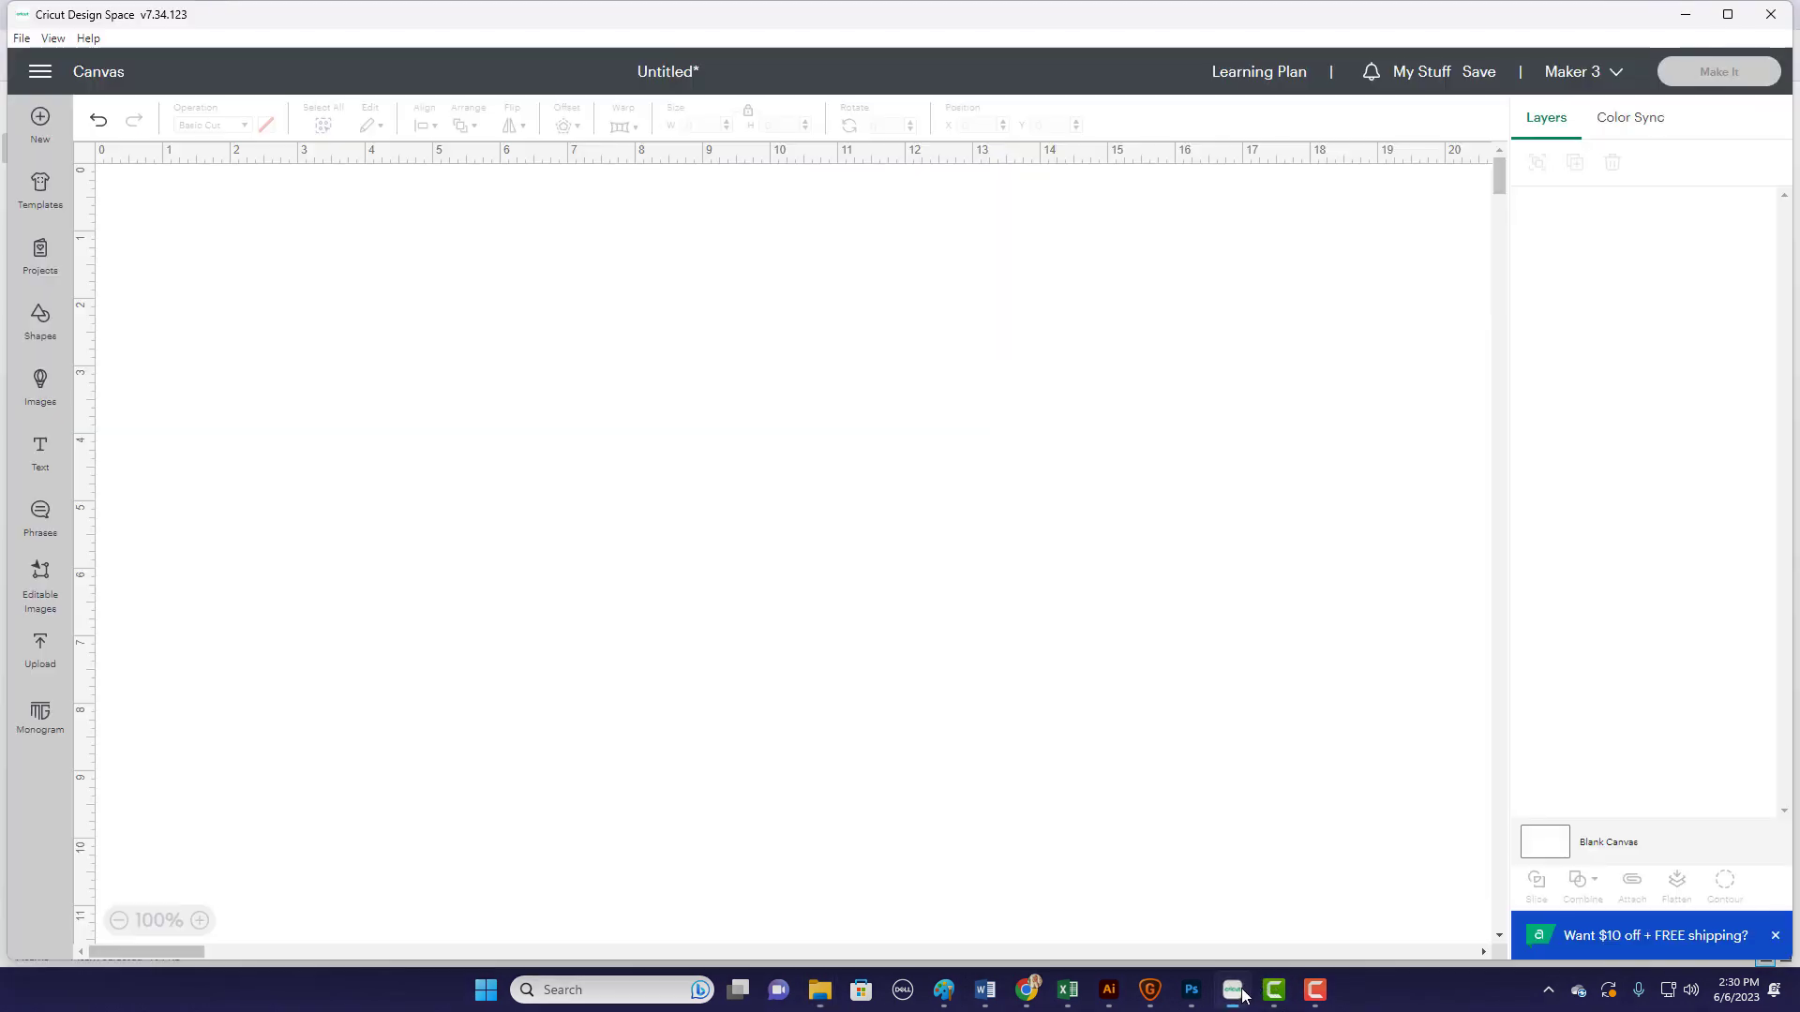
left_click(21, 38)
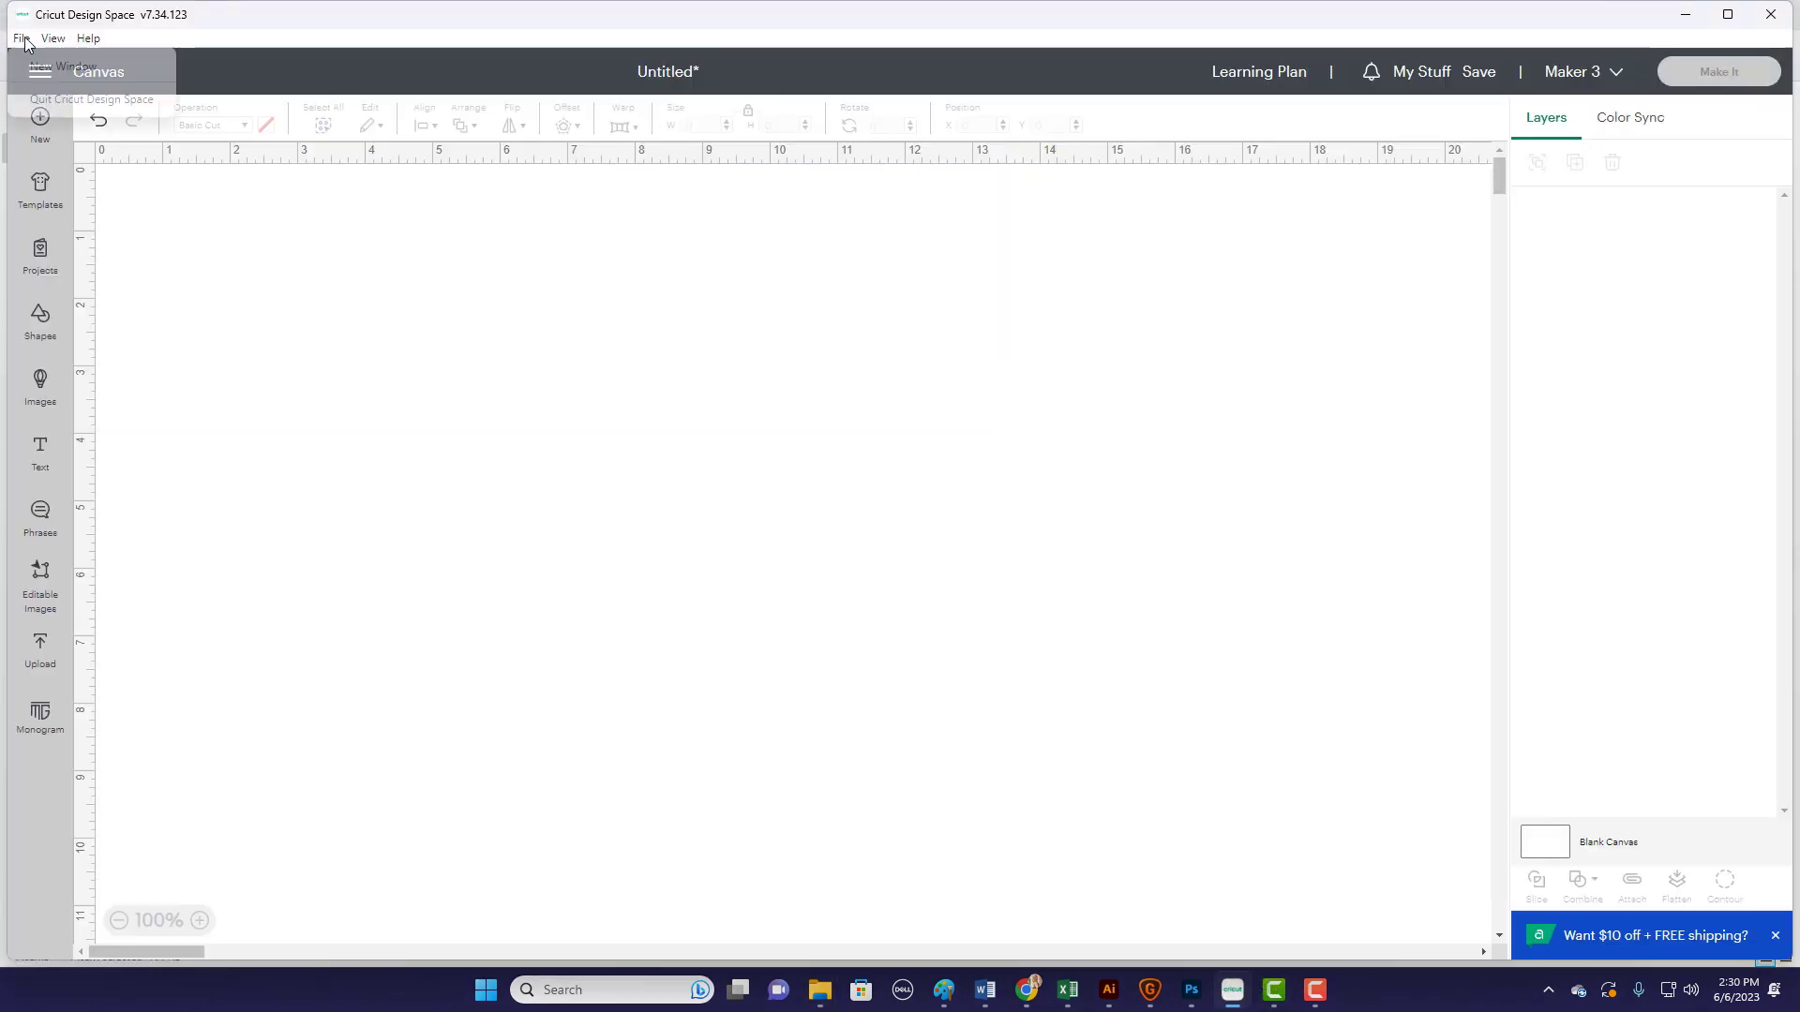
left_click(44, 105)
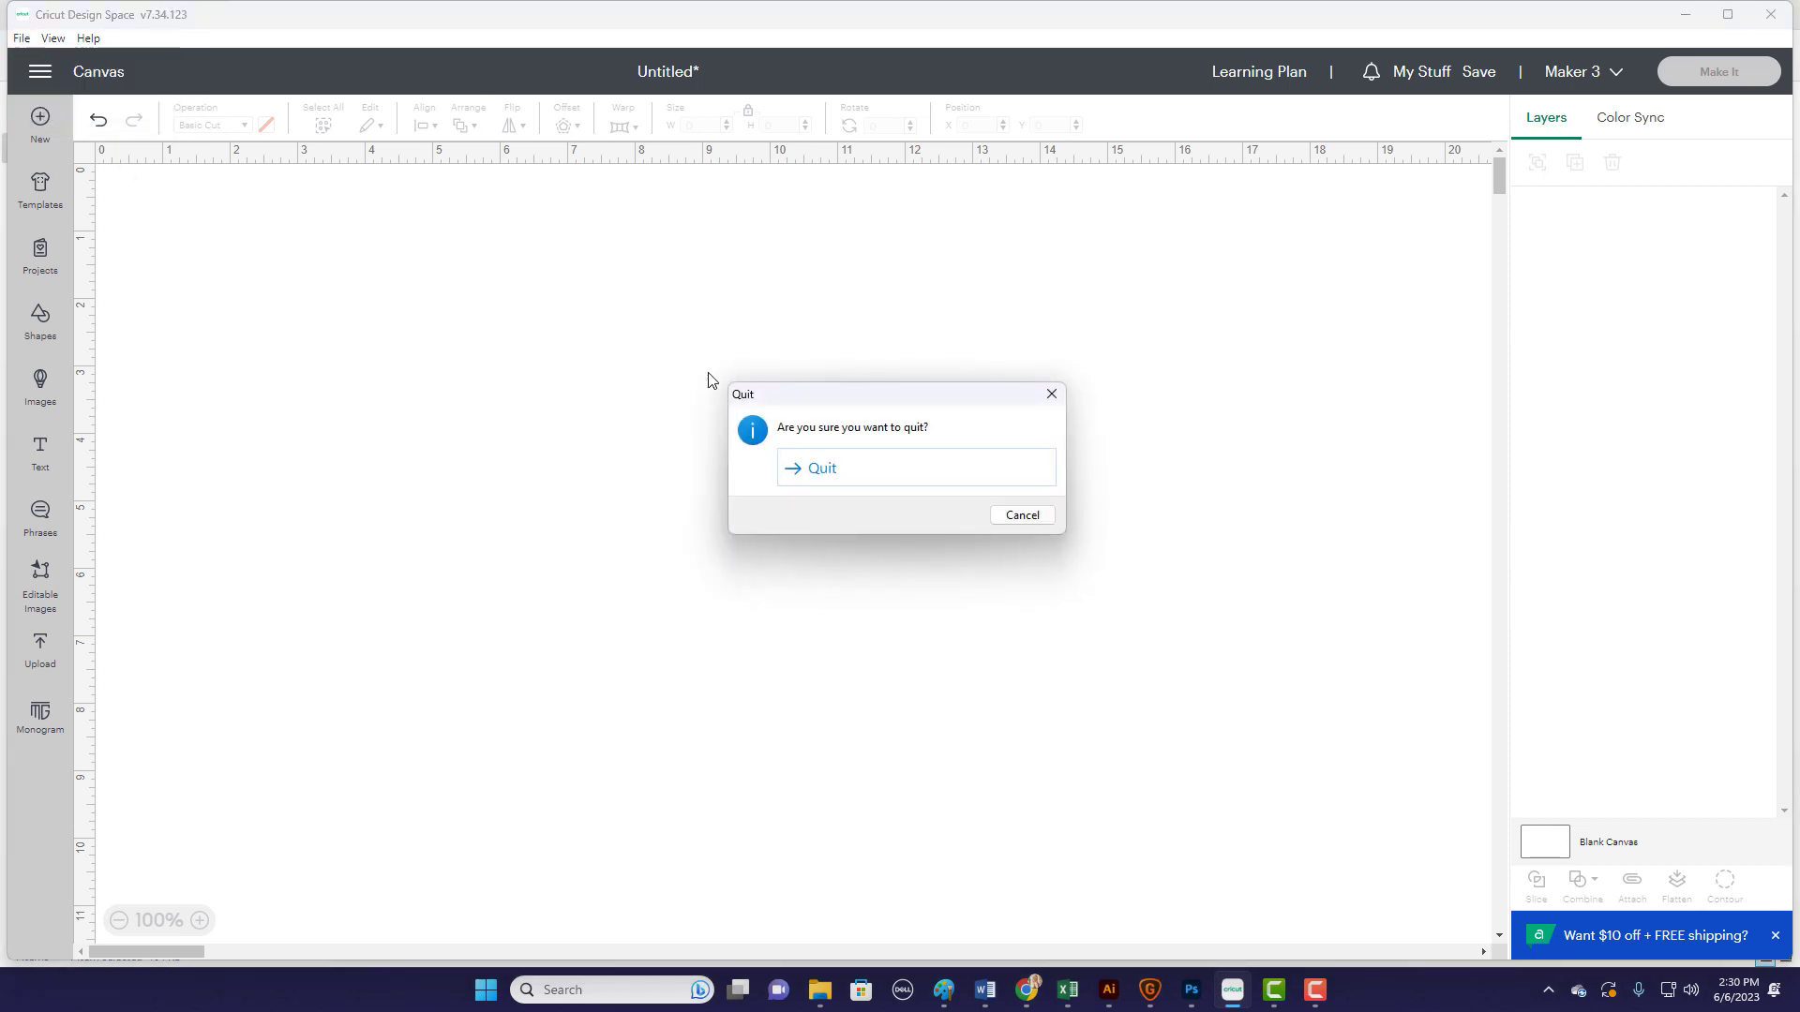
left_click(827, 467)
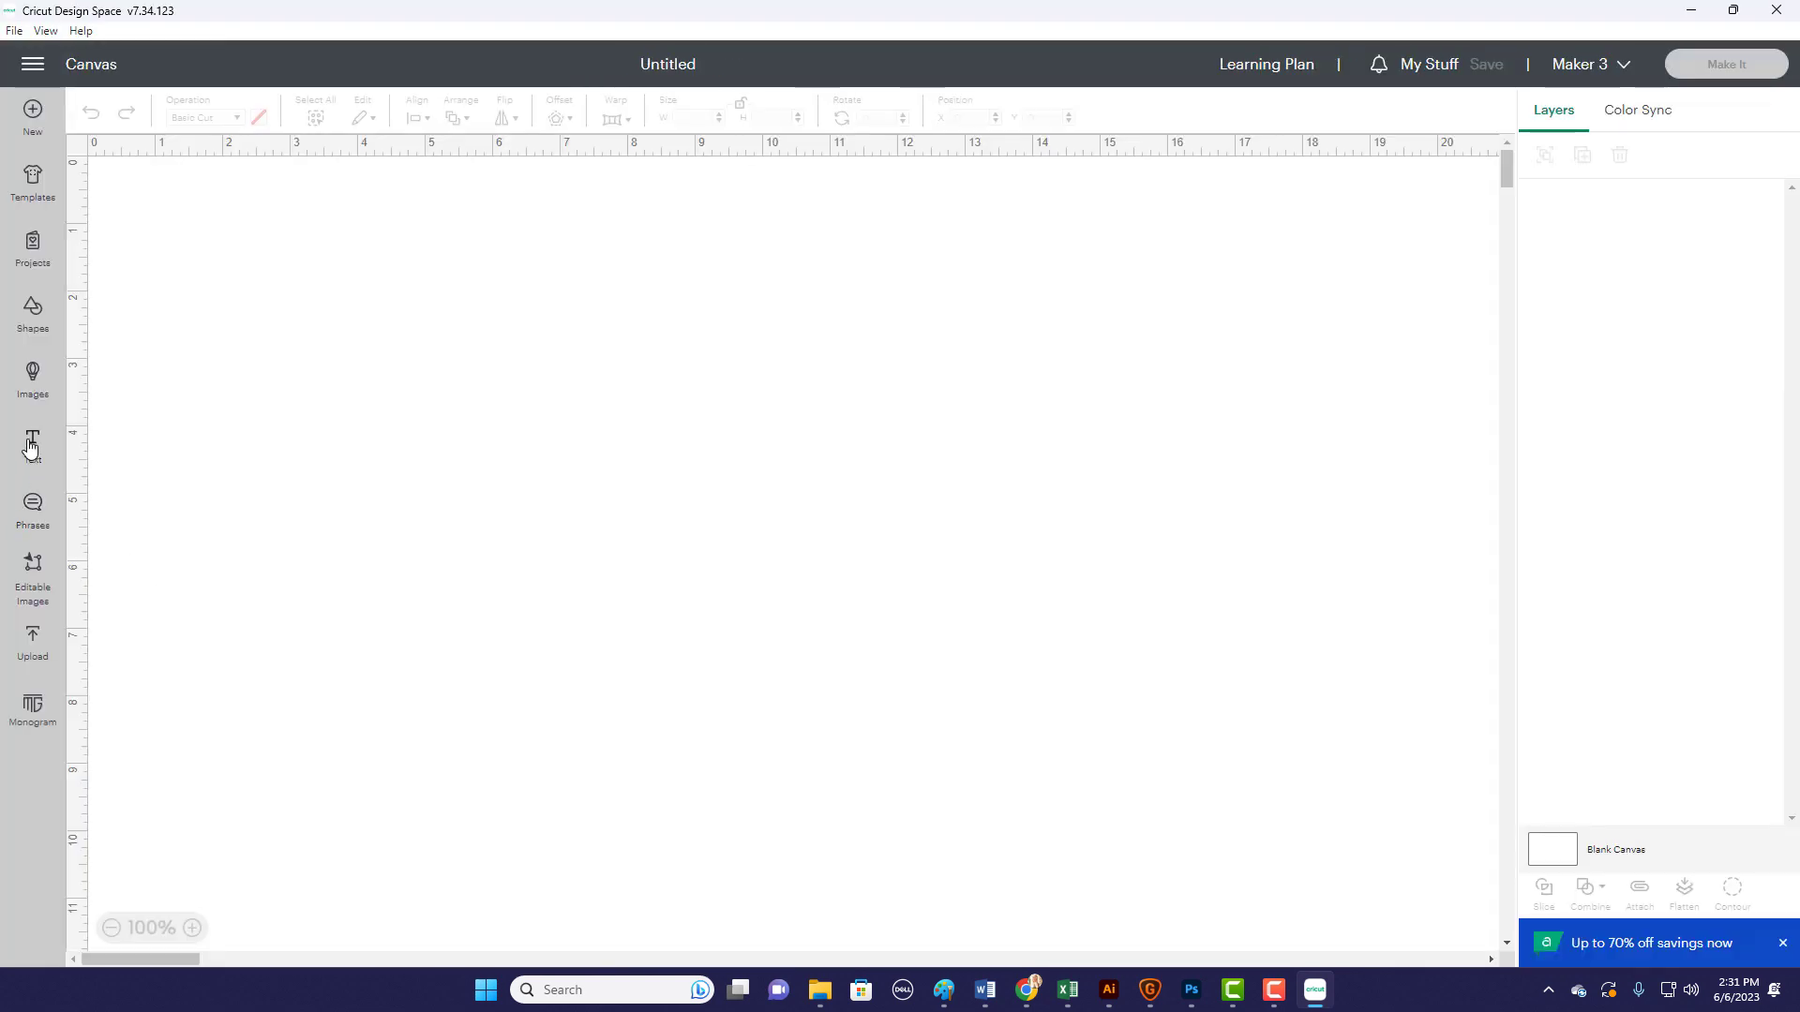
Add a text object to the blank canvas and set its font to the system font Sweet Romance
left_click(31, 448)
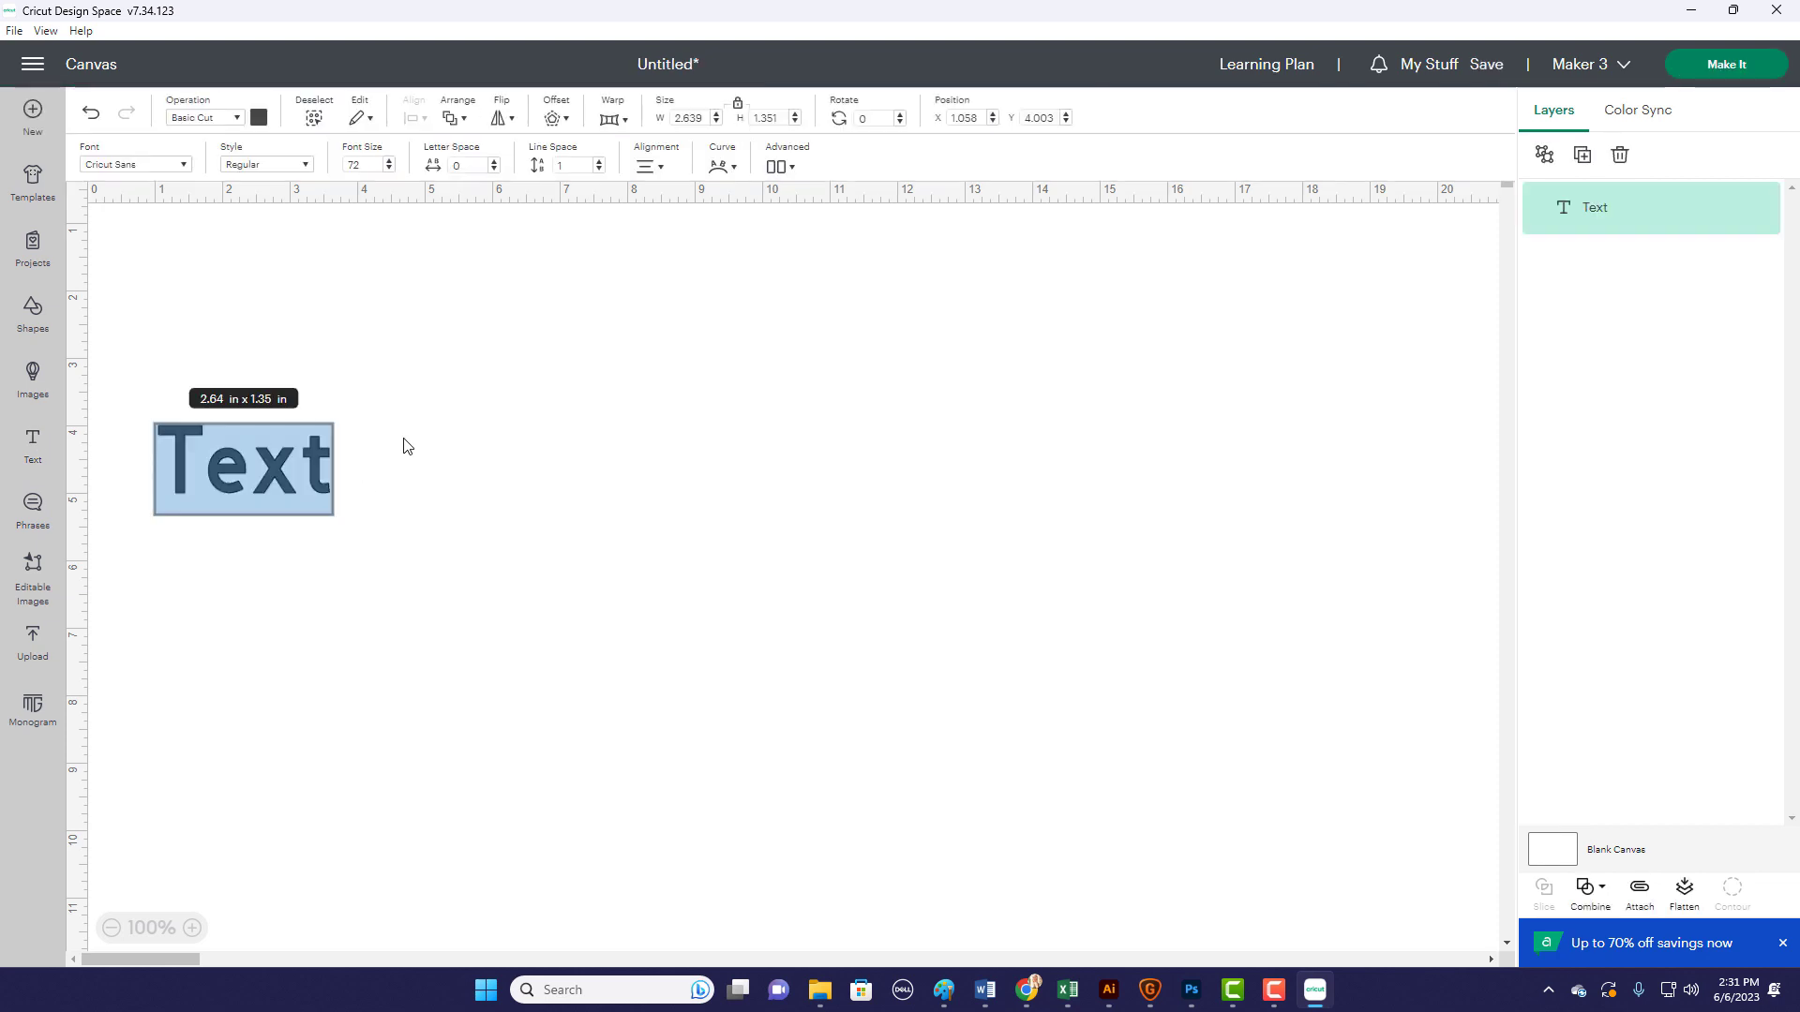
left_click(183, 167)
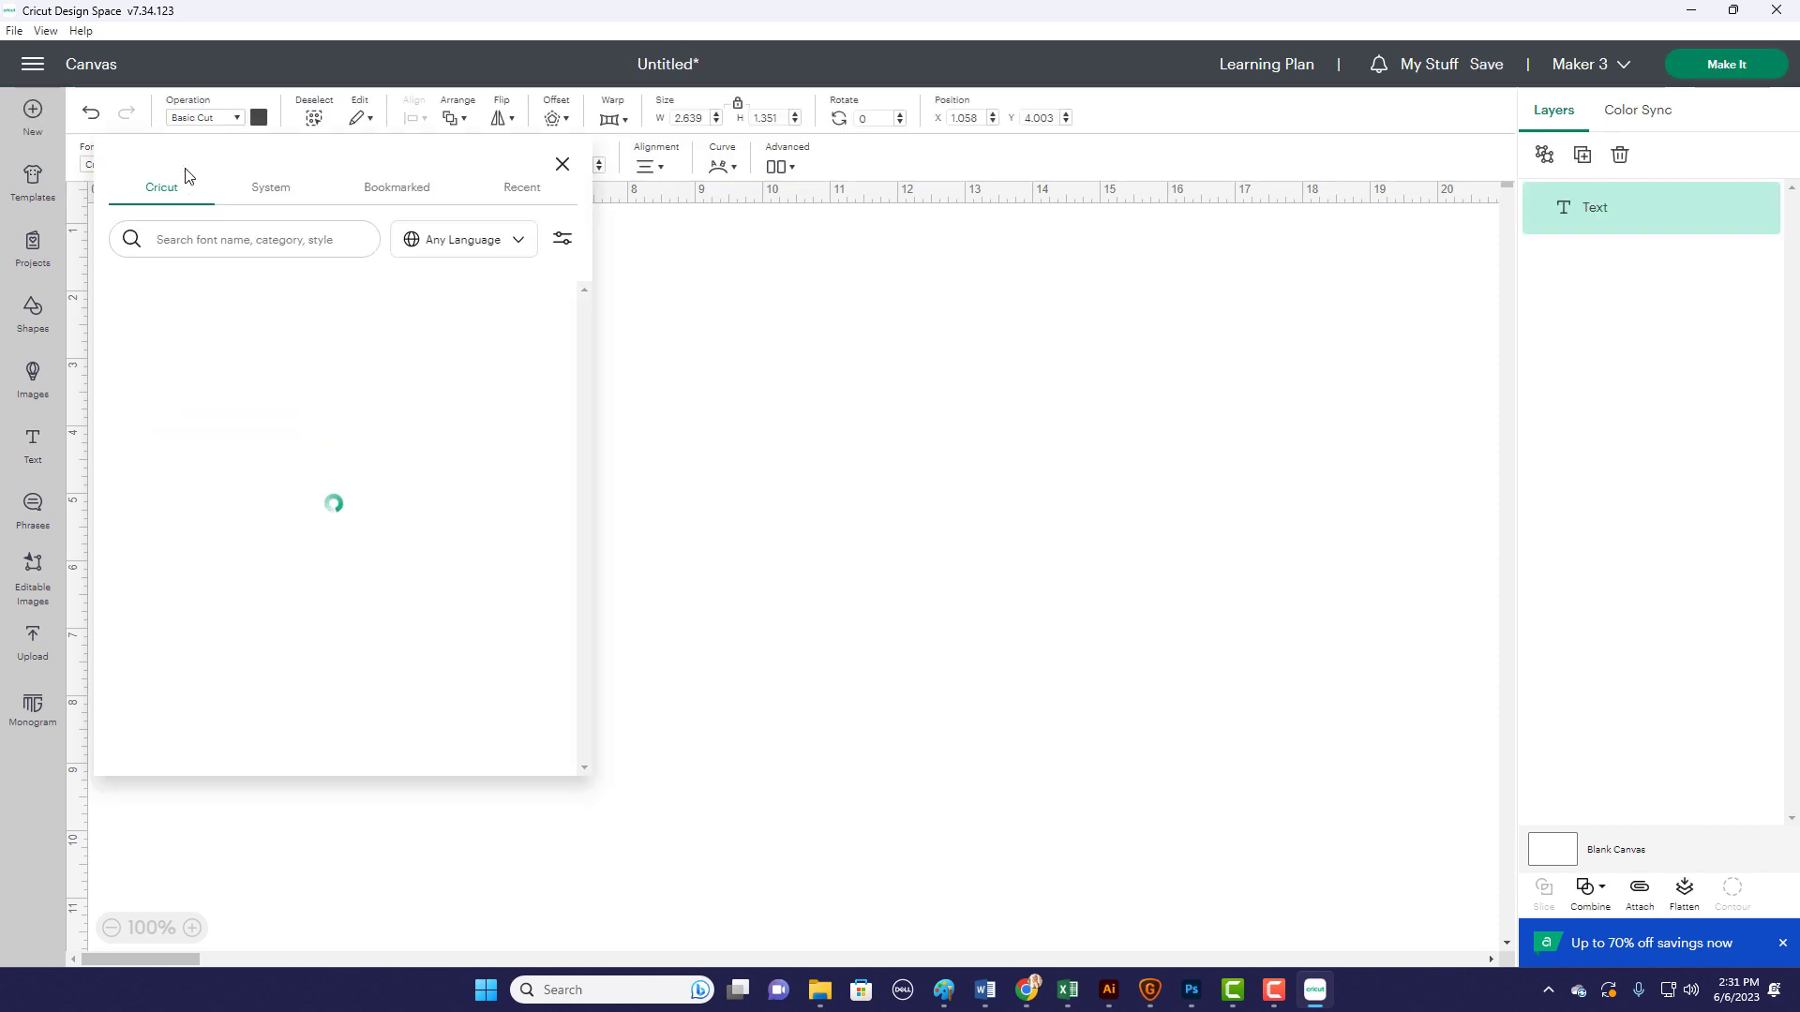
left_click(274, 197)
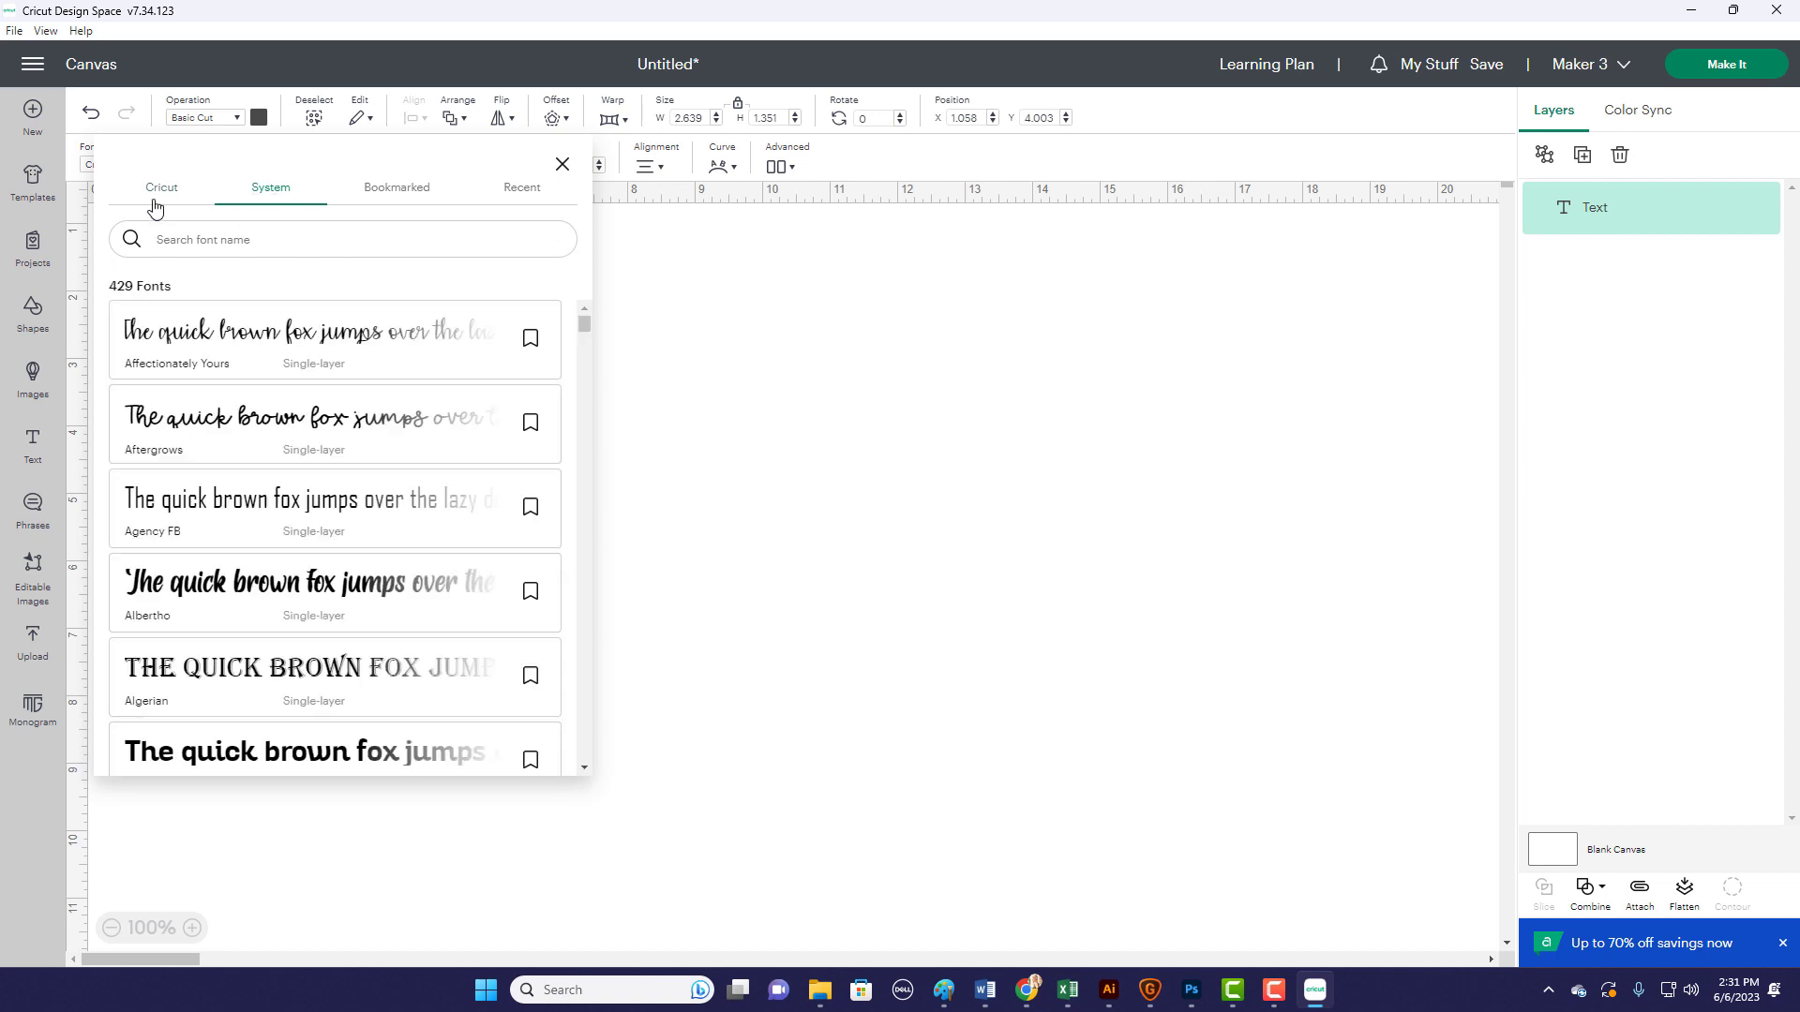
left_click(235, 247)
type("sweet romance")
left_click(252, 345)
left_click(663, 438)
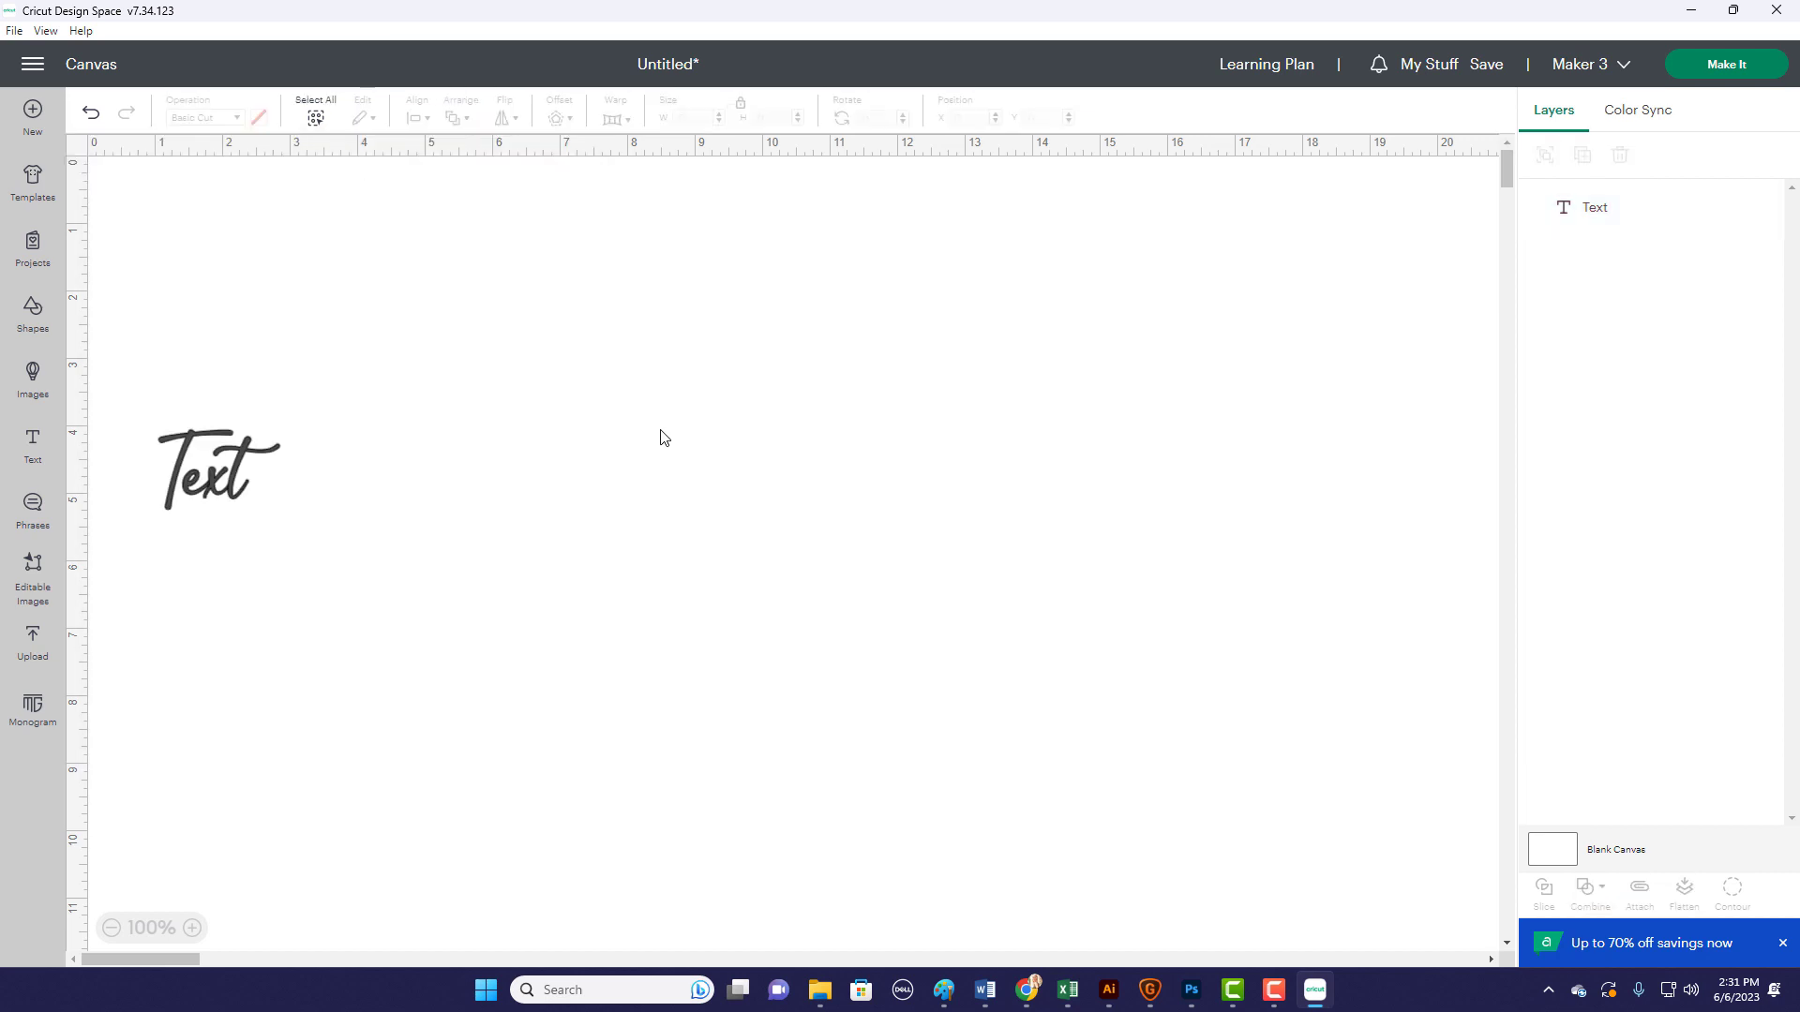
Move the text to about X 5.4, Y 3.7 inches and change its wording to "Bees Knees"
left_click_drag(208, 478, 497, 442)
double_click(497, 443)
type("Bees")
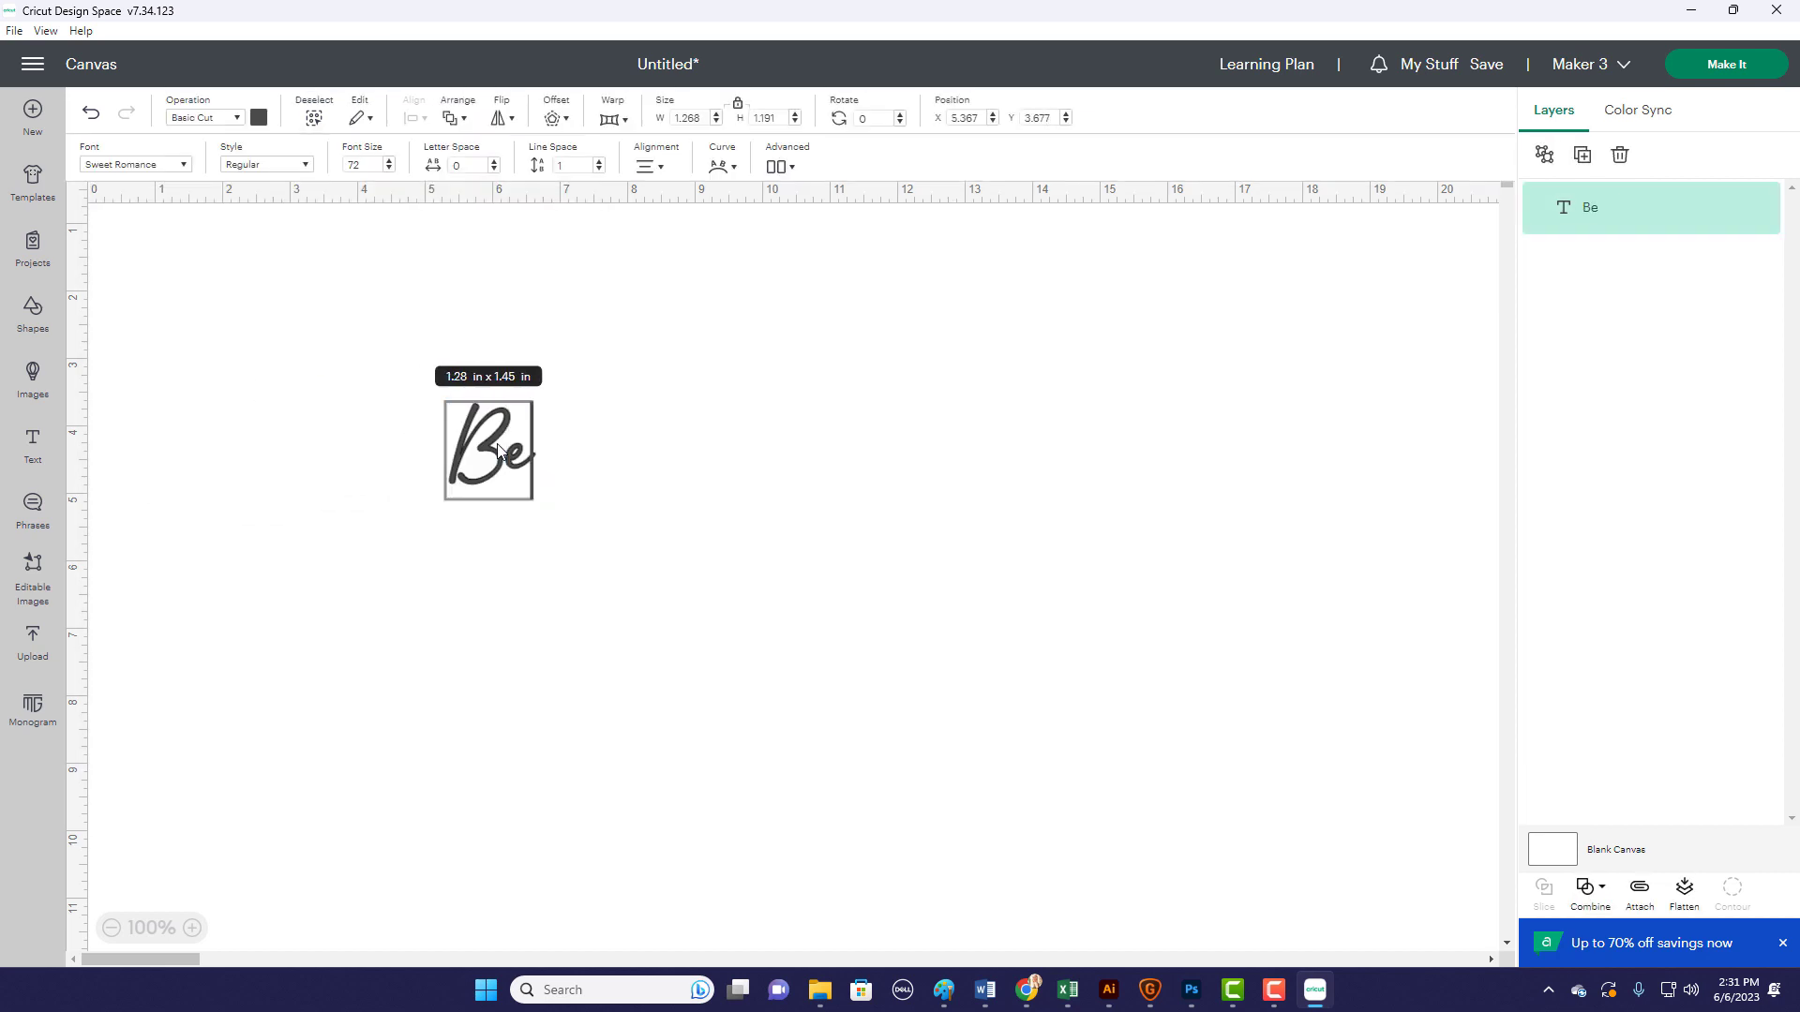
type(" Knees")
left_click(792, 582)
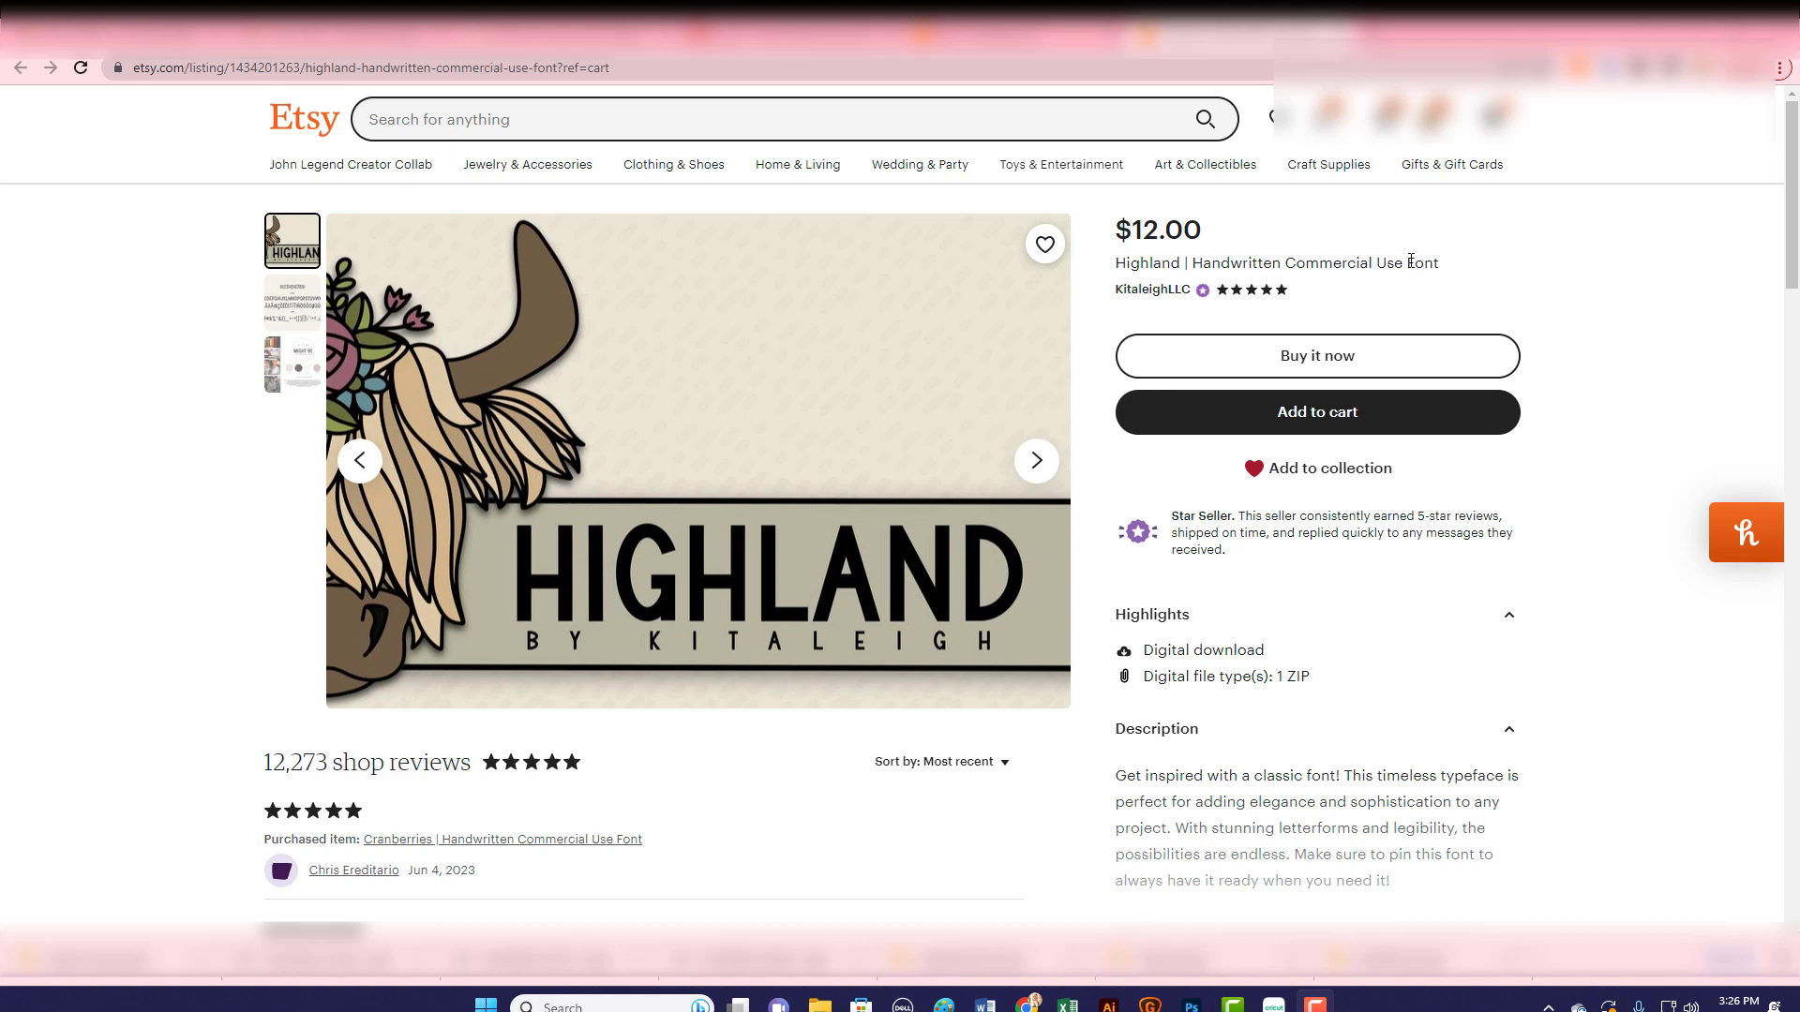
Buy the Highland handwritten commercial use font from KitaleighLLC on Etsy and download KL-Highland.zip from the order
left_click(1410, 422)
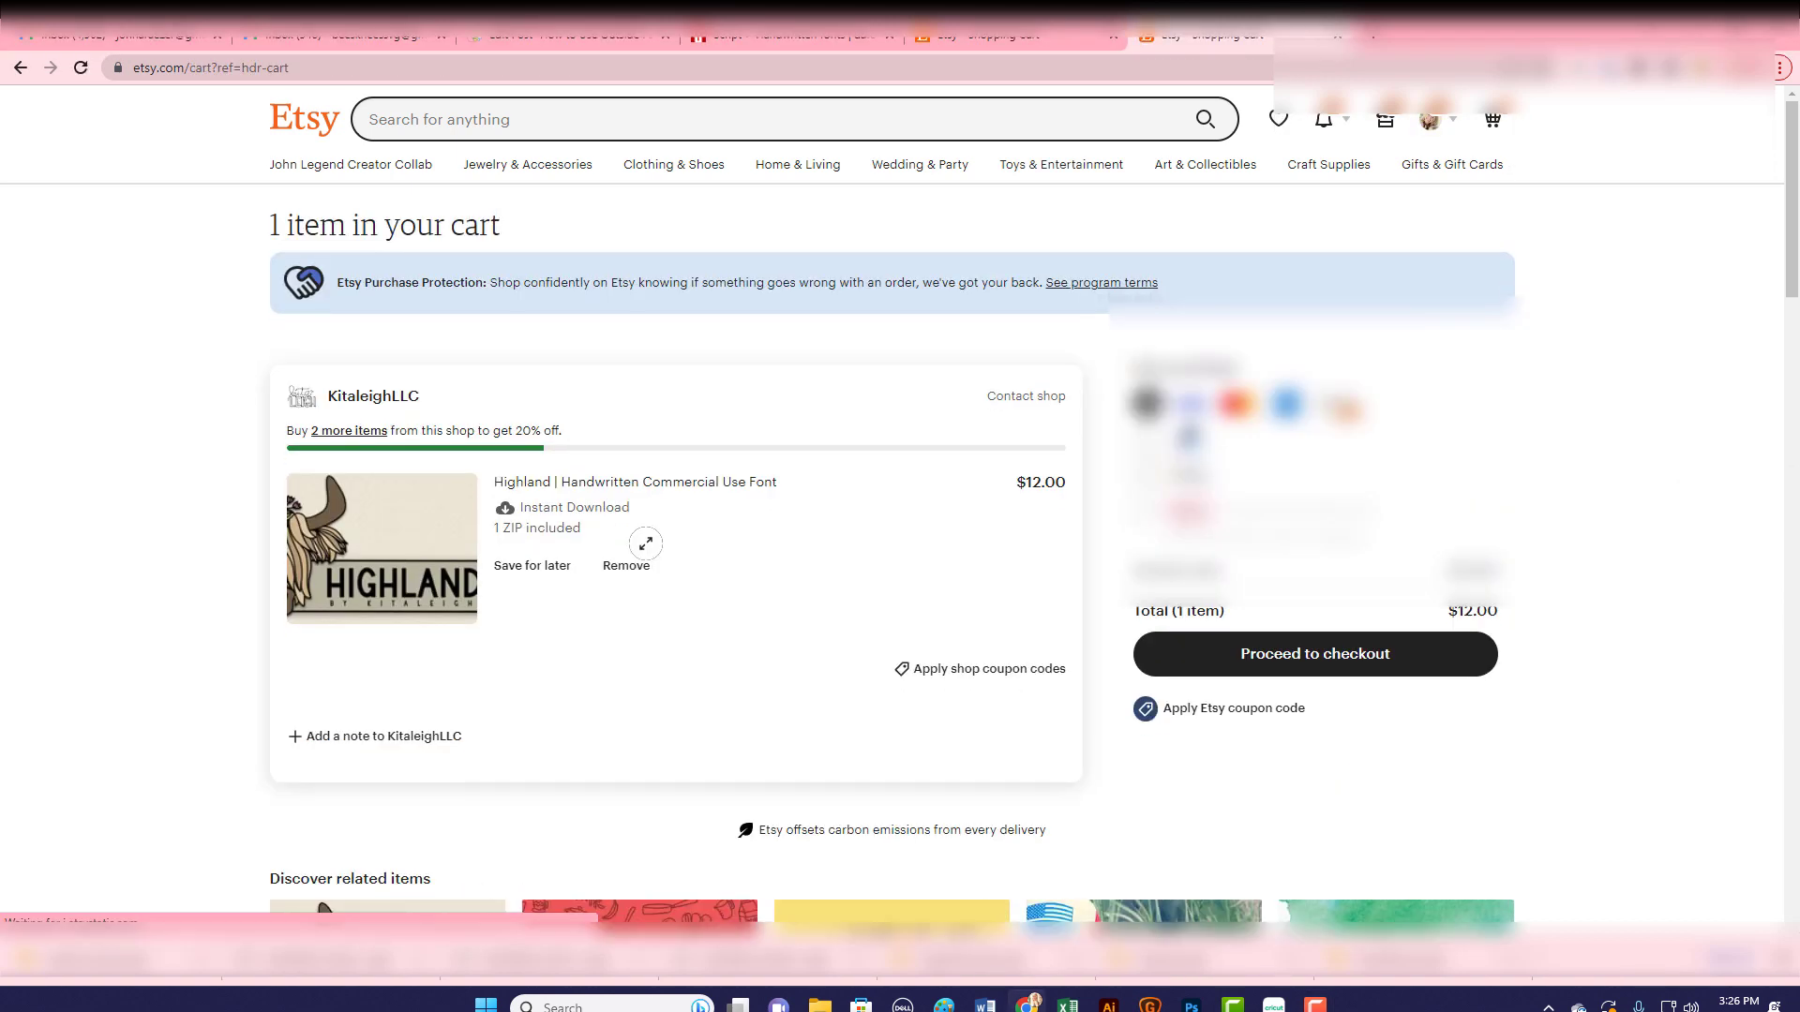
left_click(1297, 659)
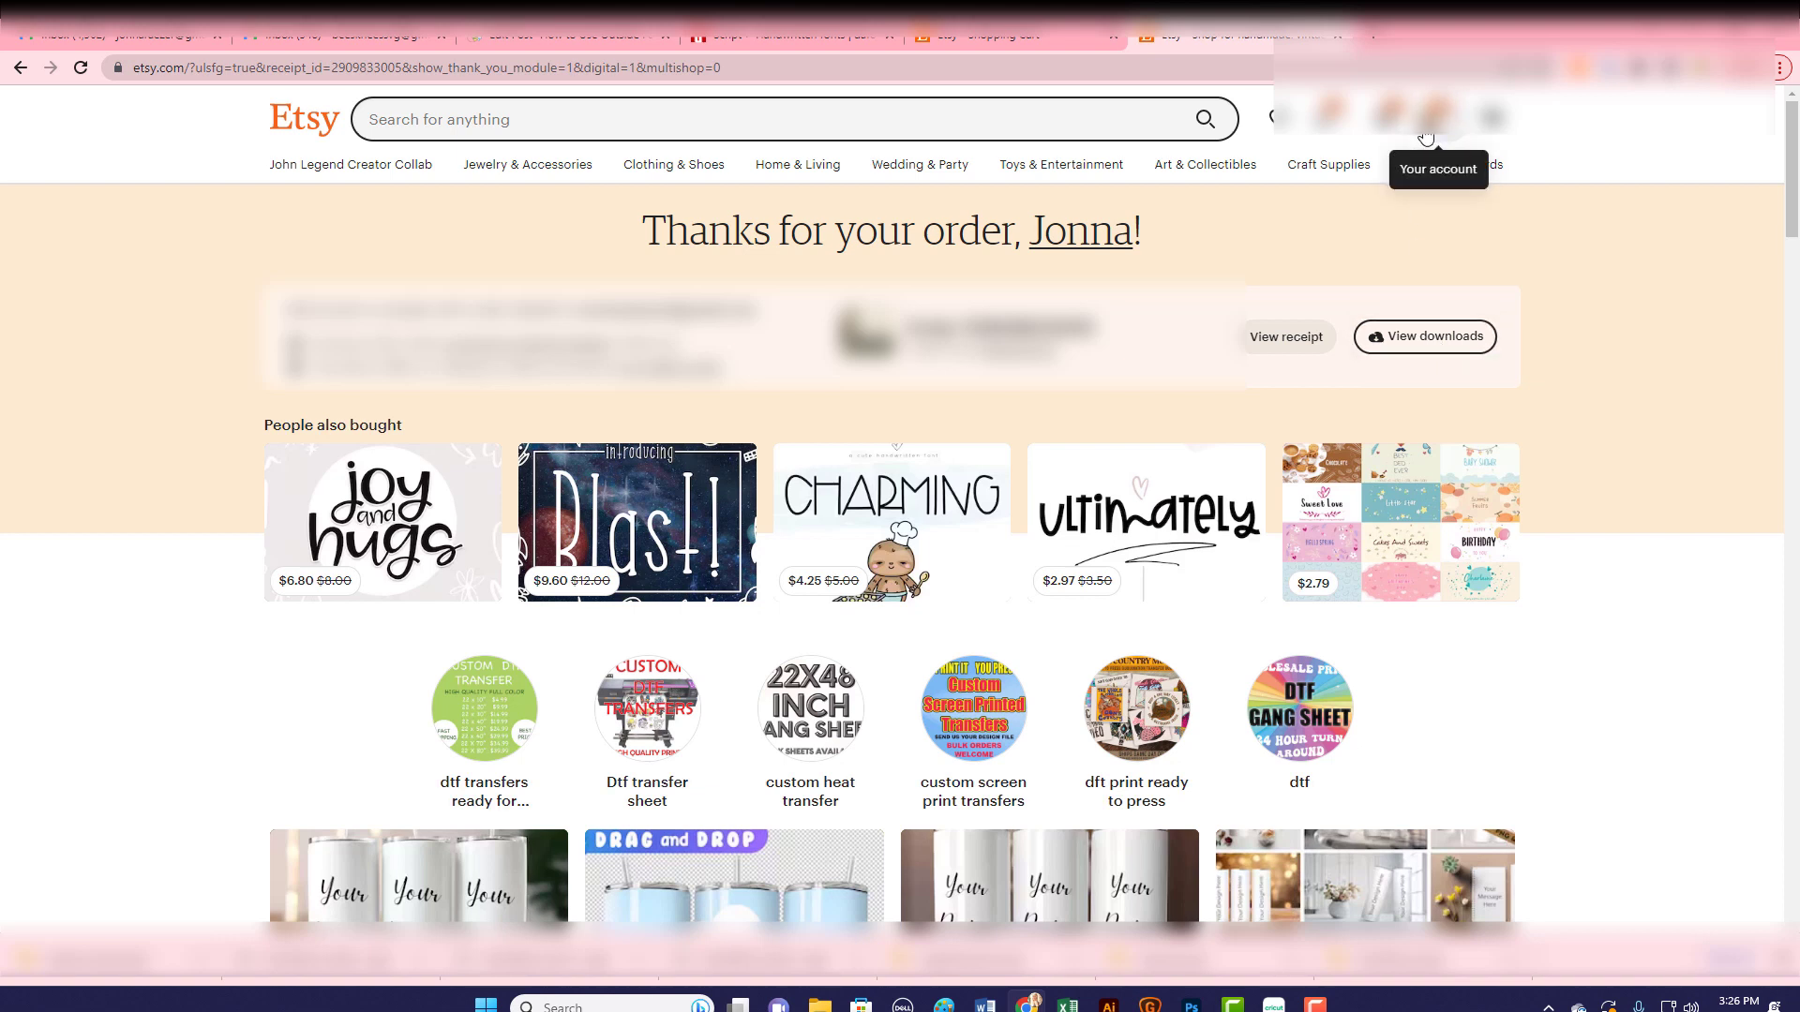
left_click(1448, 347)
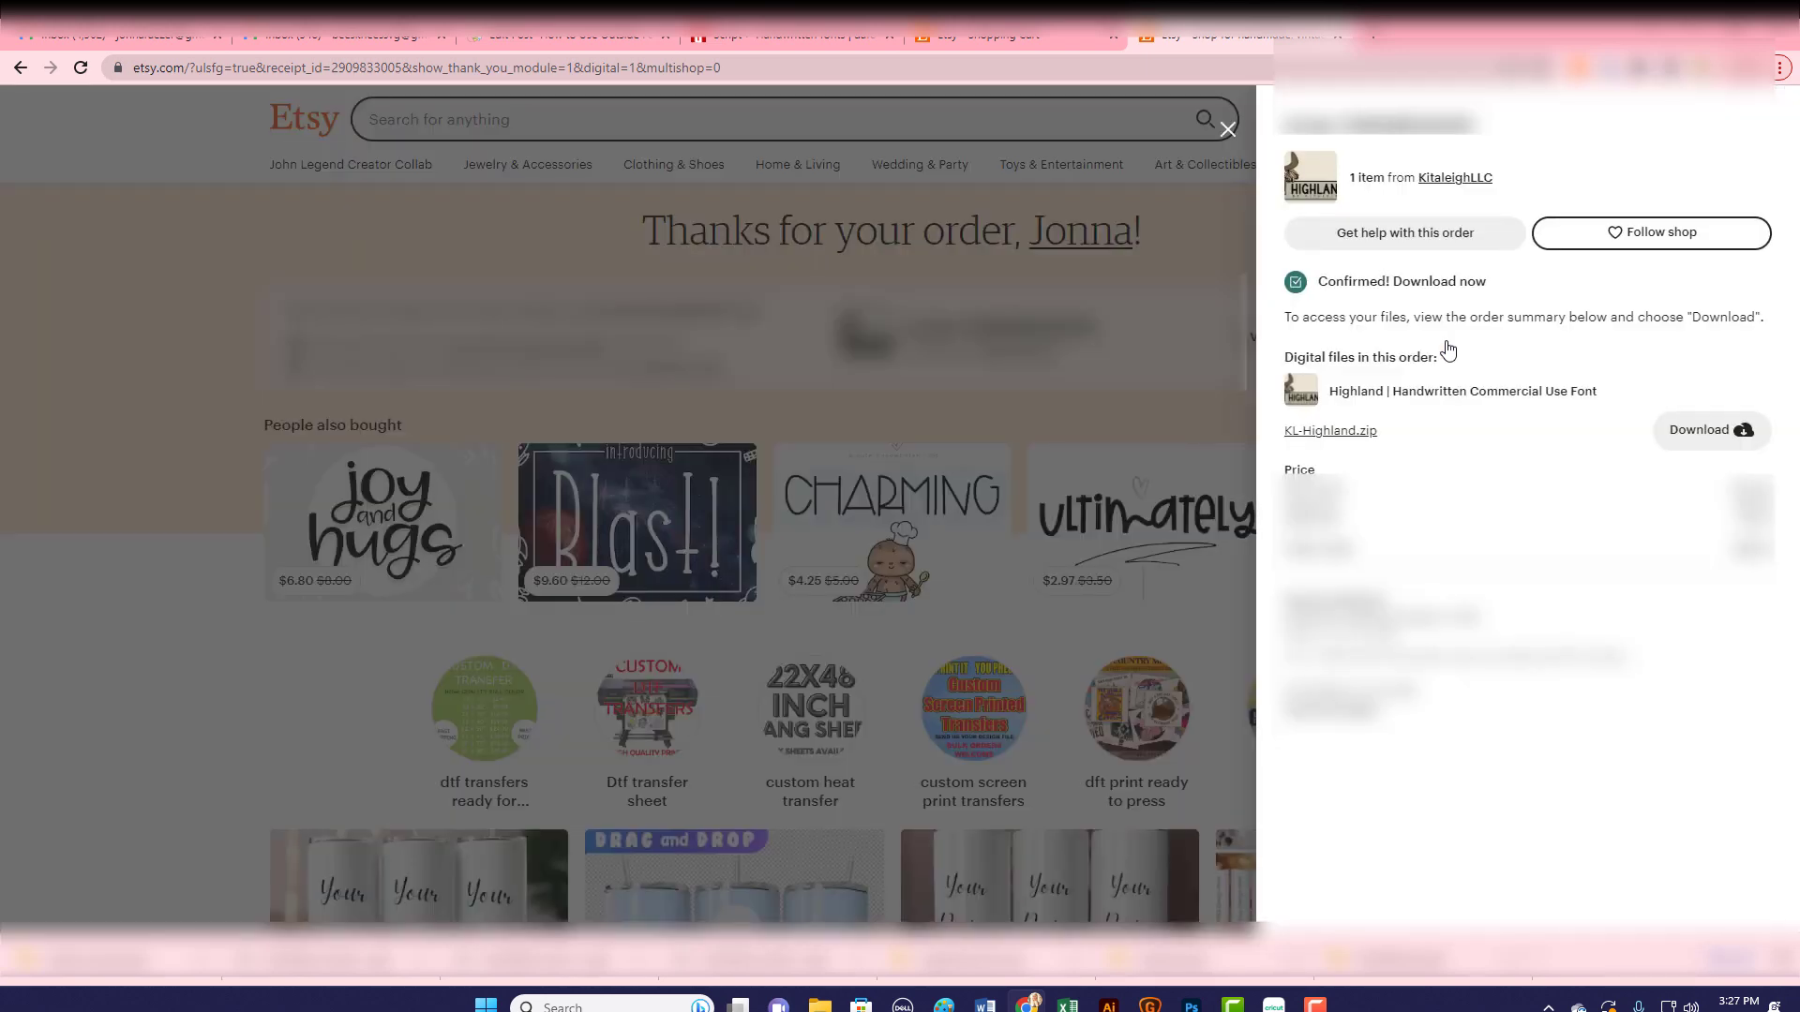
left_click(1716, 433)
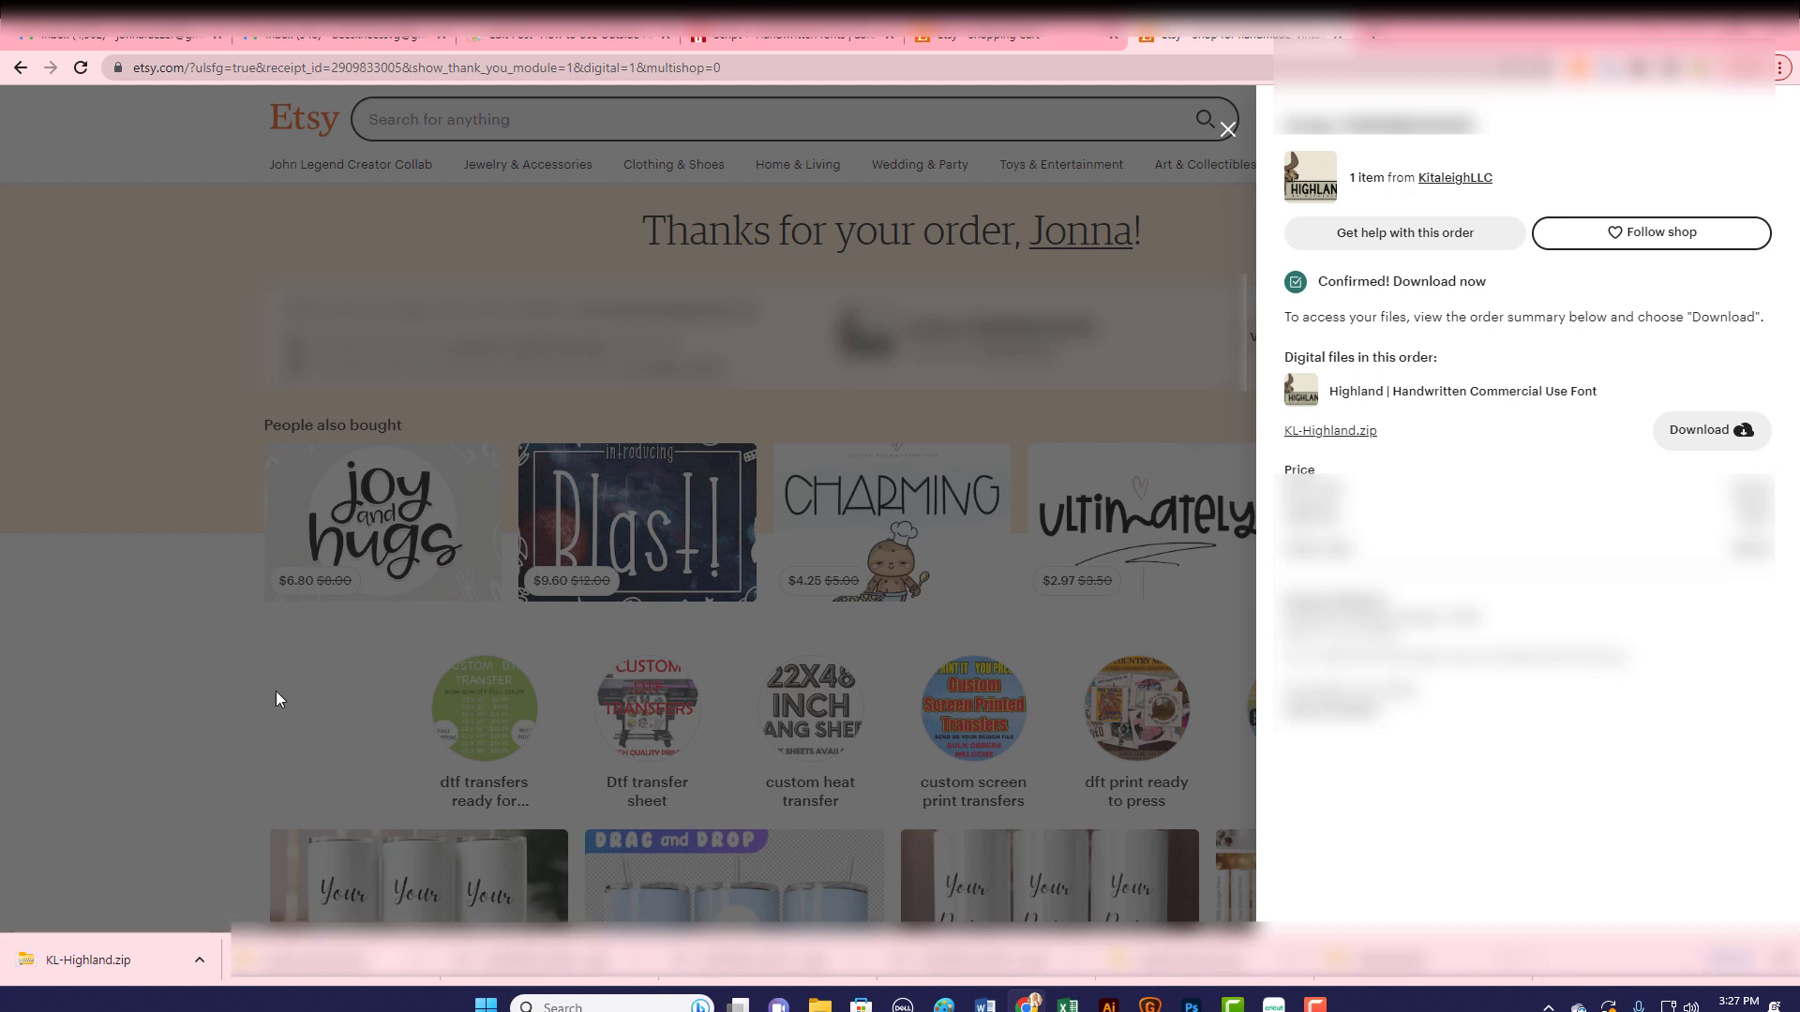
Open KL-Highland.zip and view the Highland-1 specimen image
left_click(166, 967)
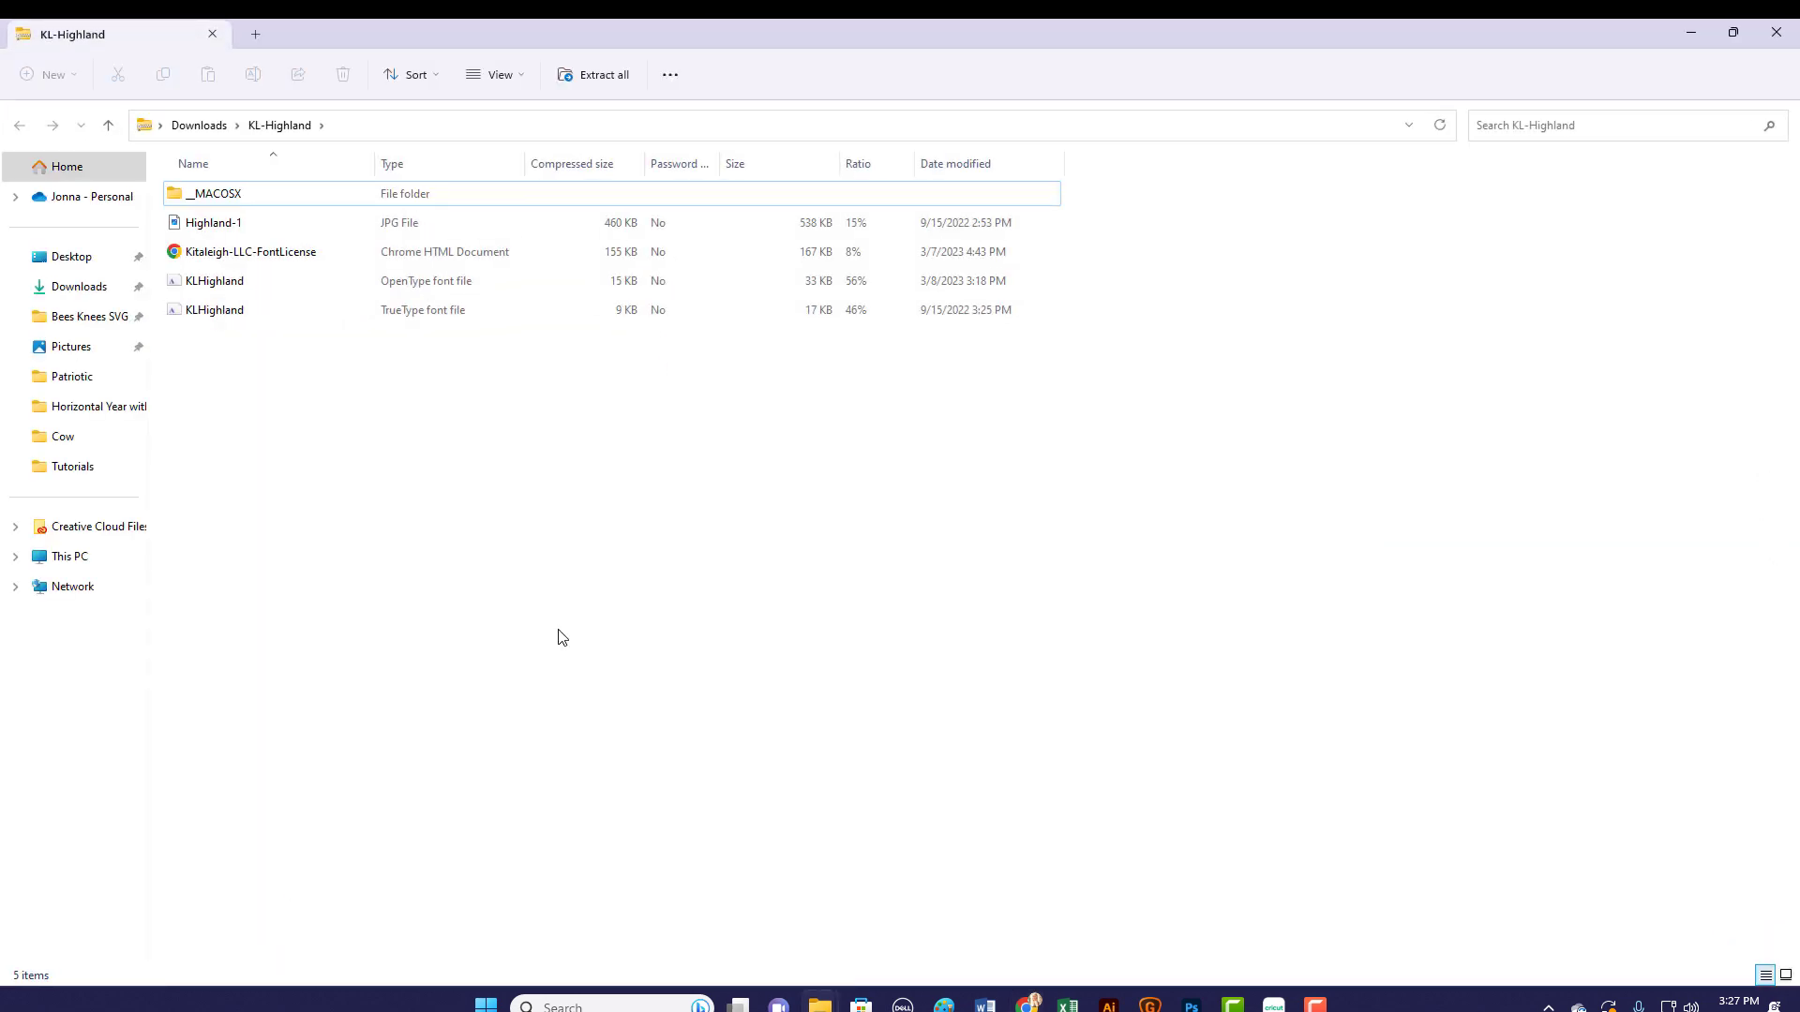
double_click(415, 230)
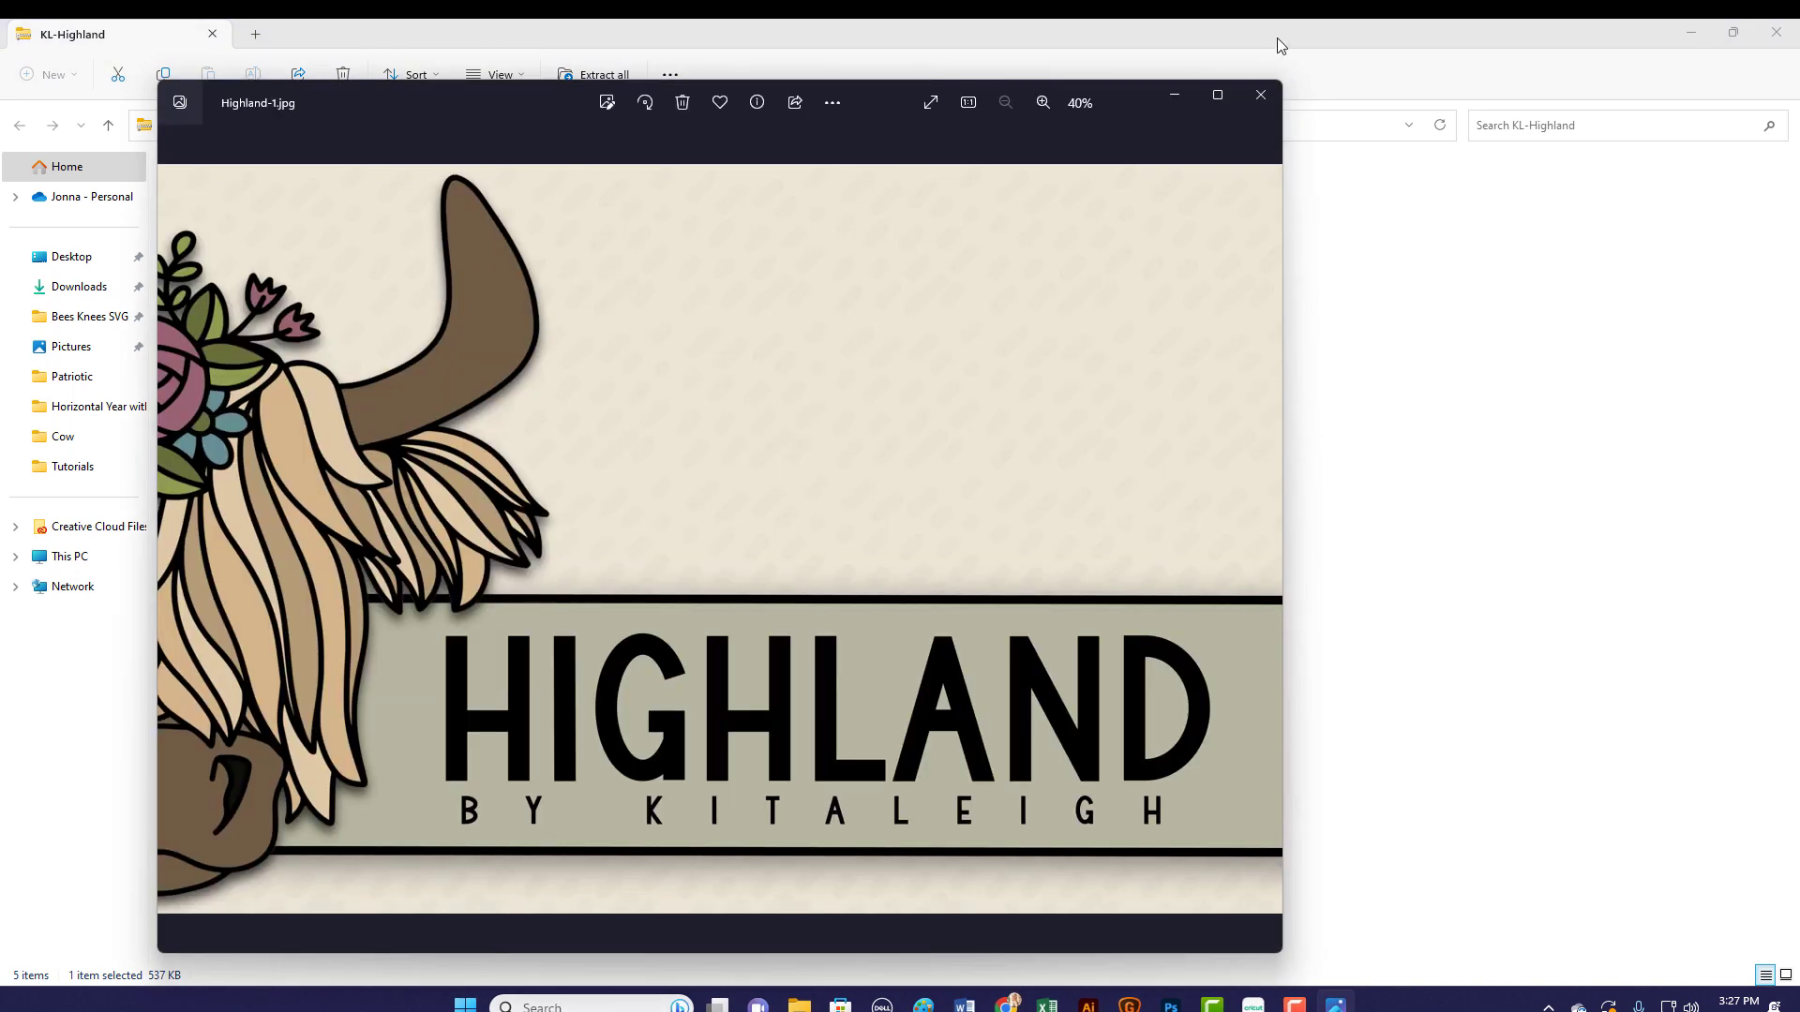
Close the specimen image and install the KLHighland OpenType font from the KL-Highland archive
left_click(1260, 96)
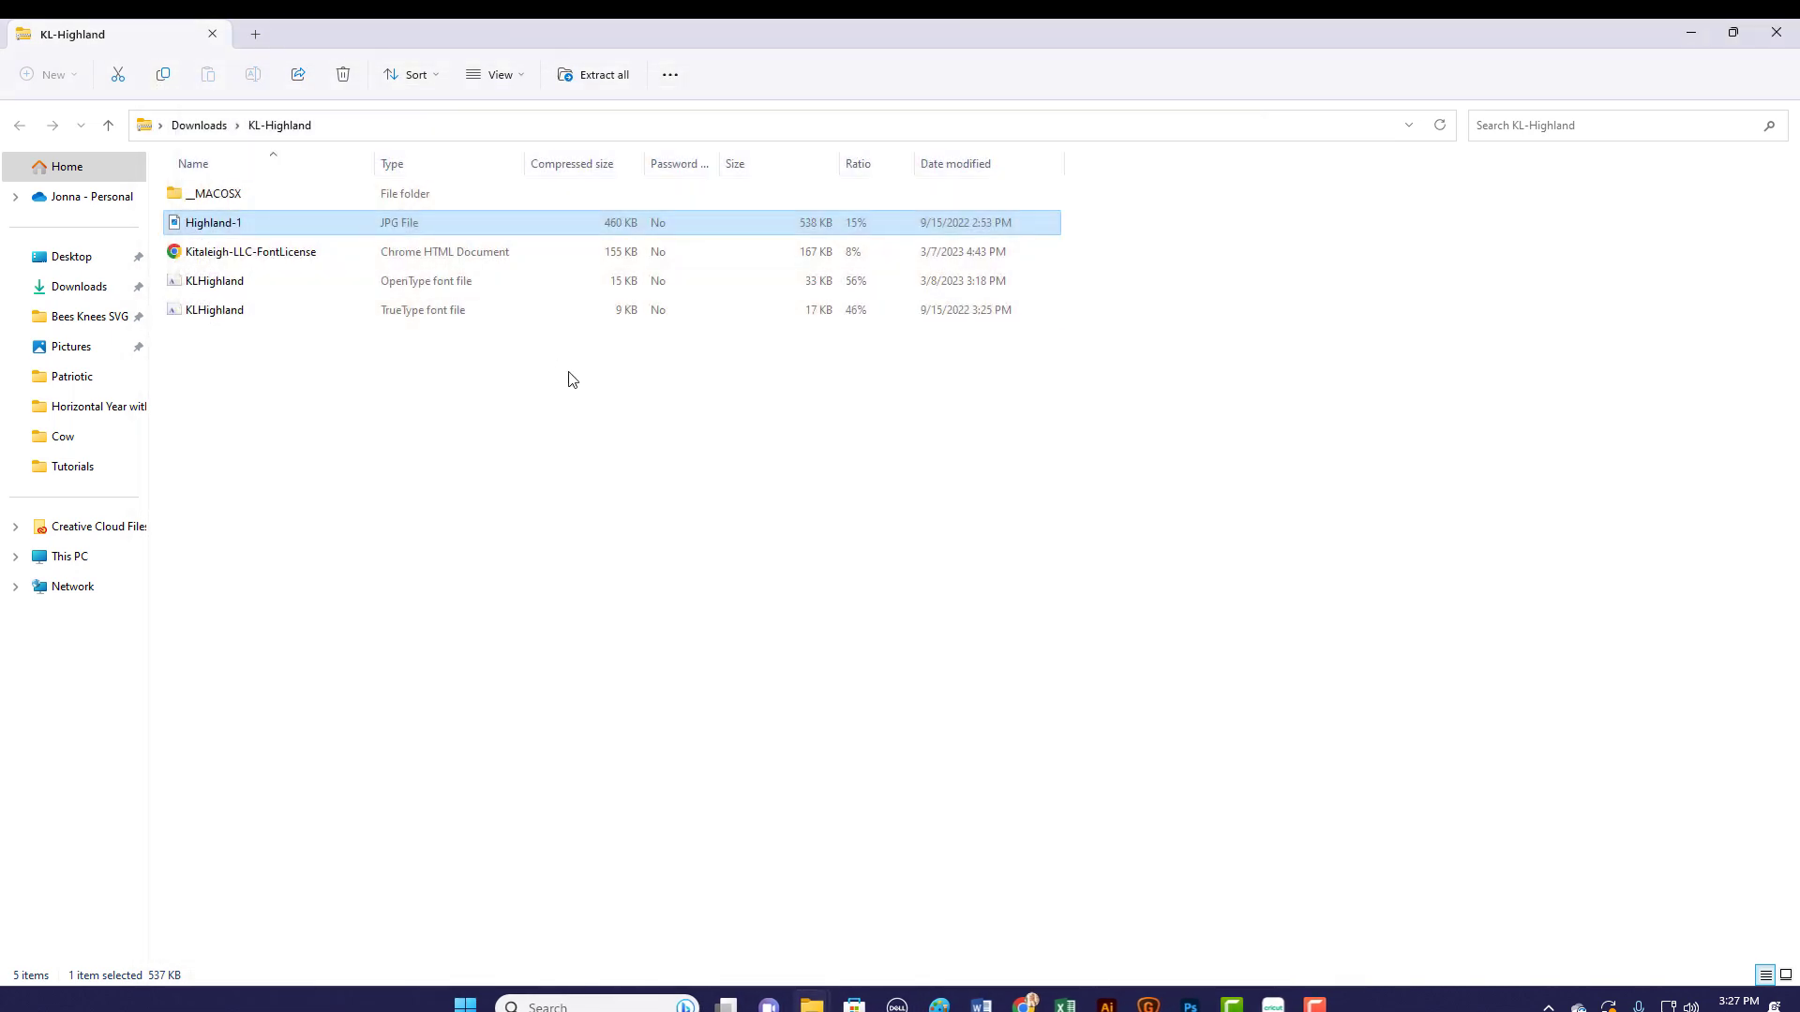
double_click(481, 287)
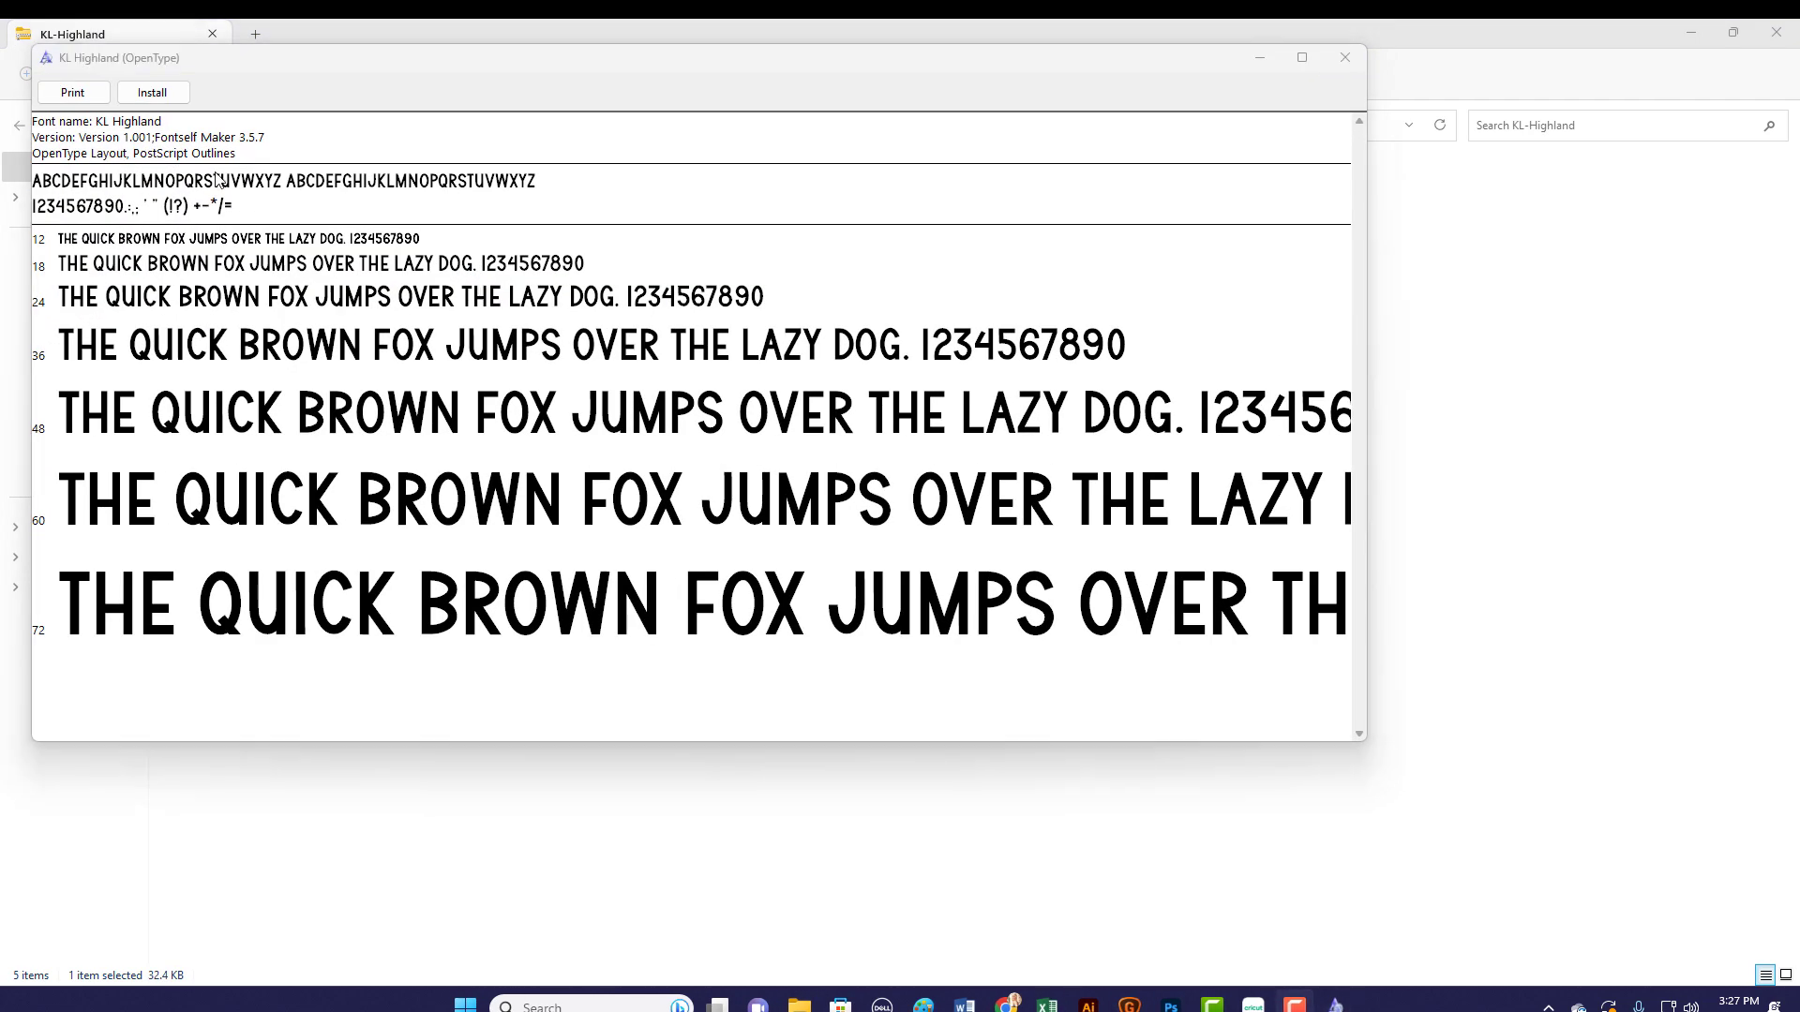
left_click(160, 93)
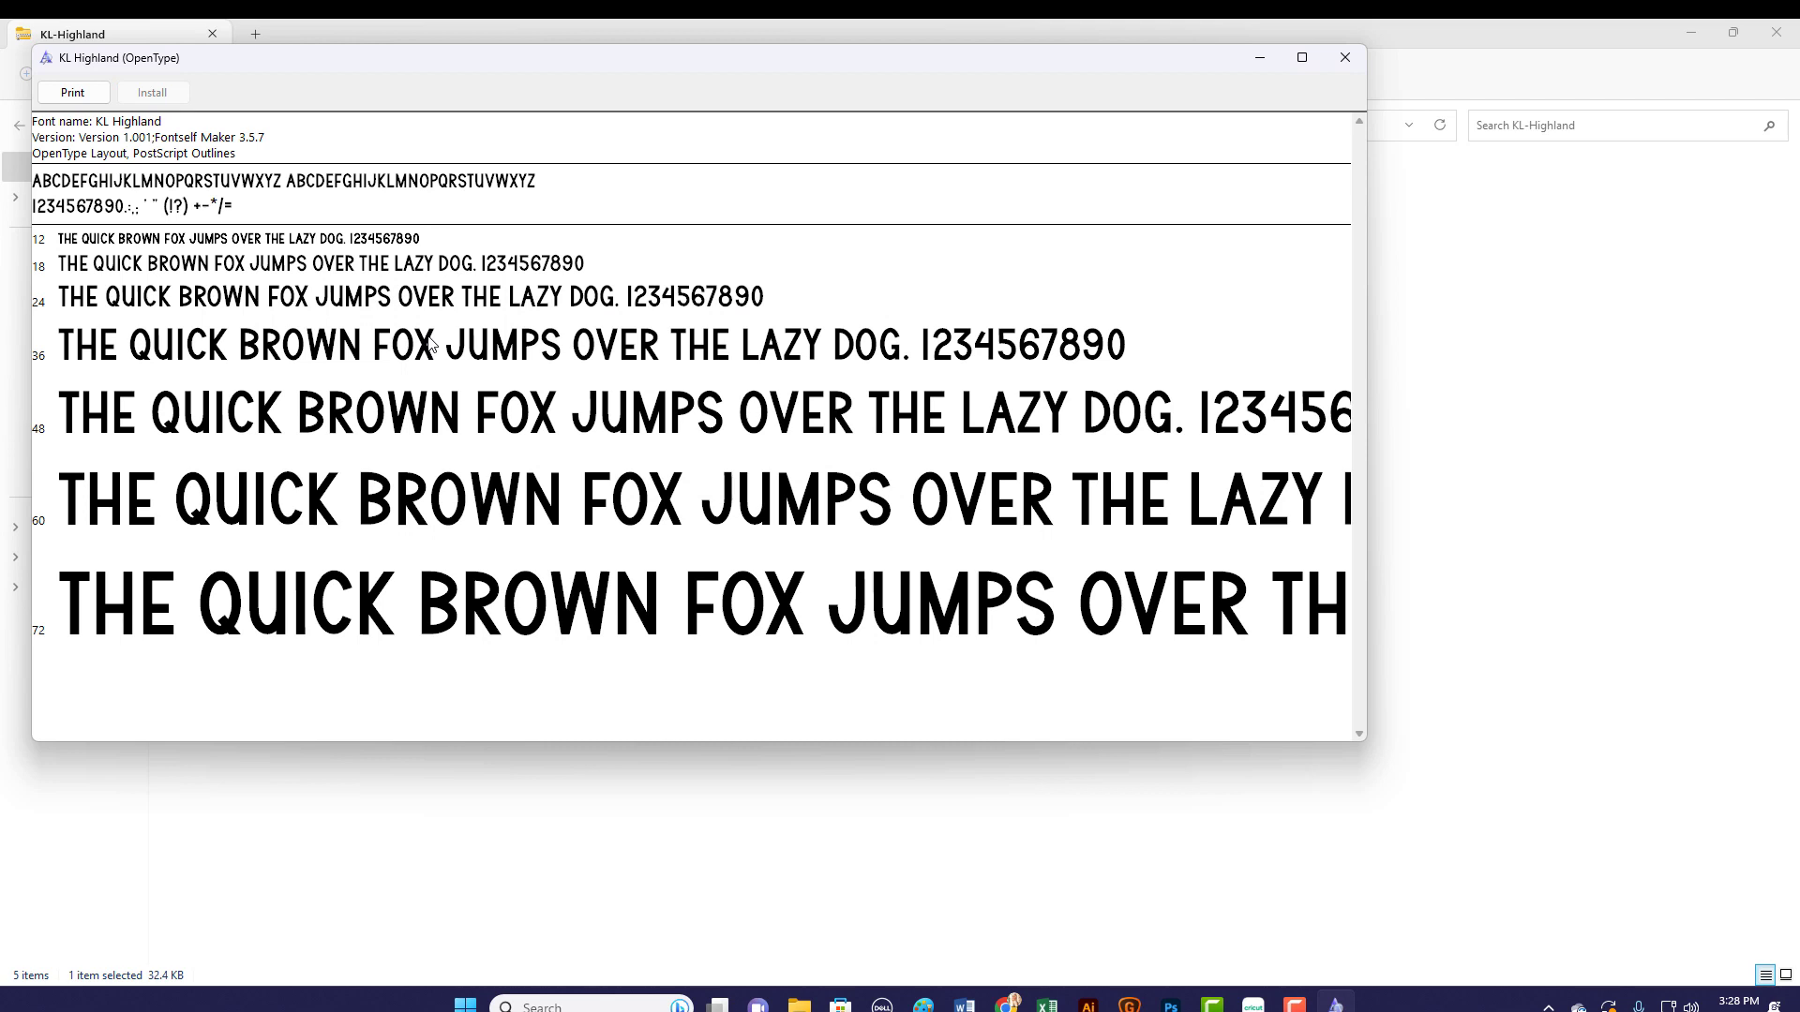
left_click(1344, 58)
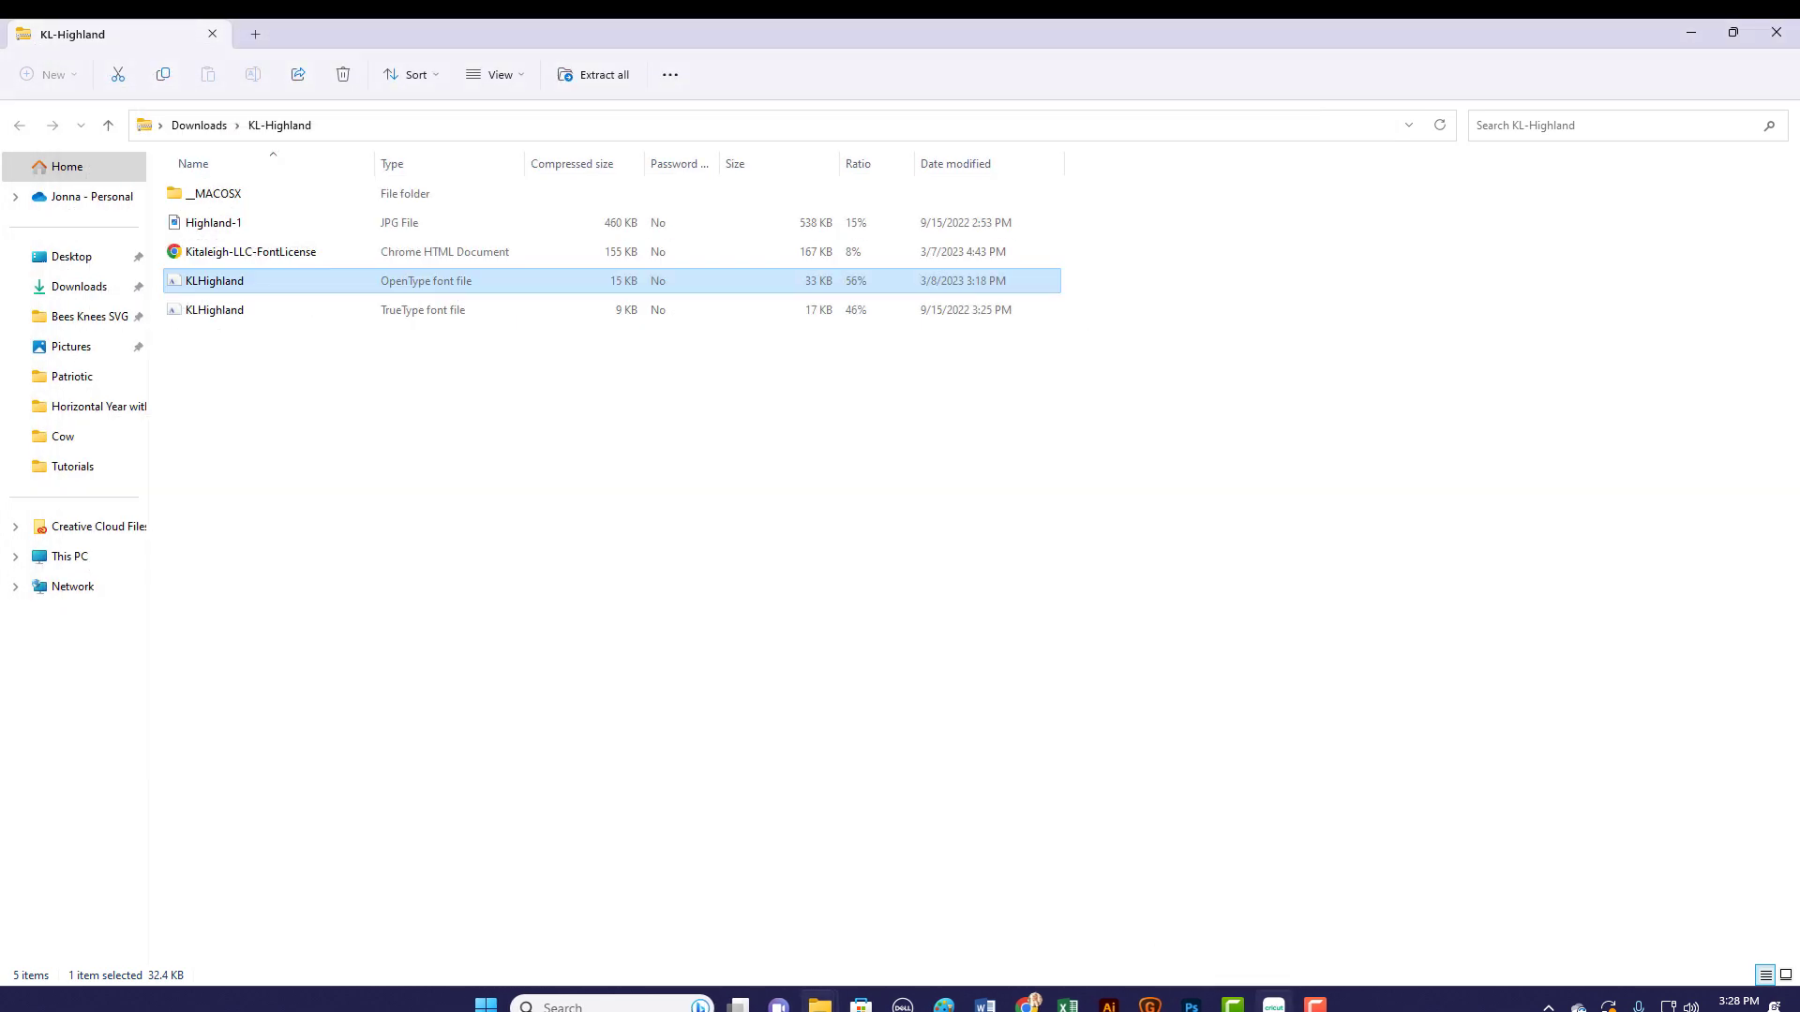
Switch to Cricut Design Space and quit the program completely
key("alt+Tab")
left_click(14, 49)
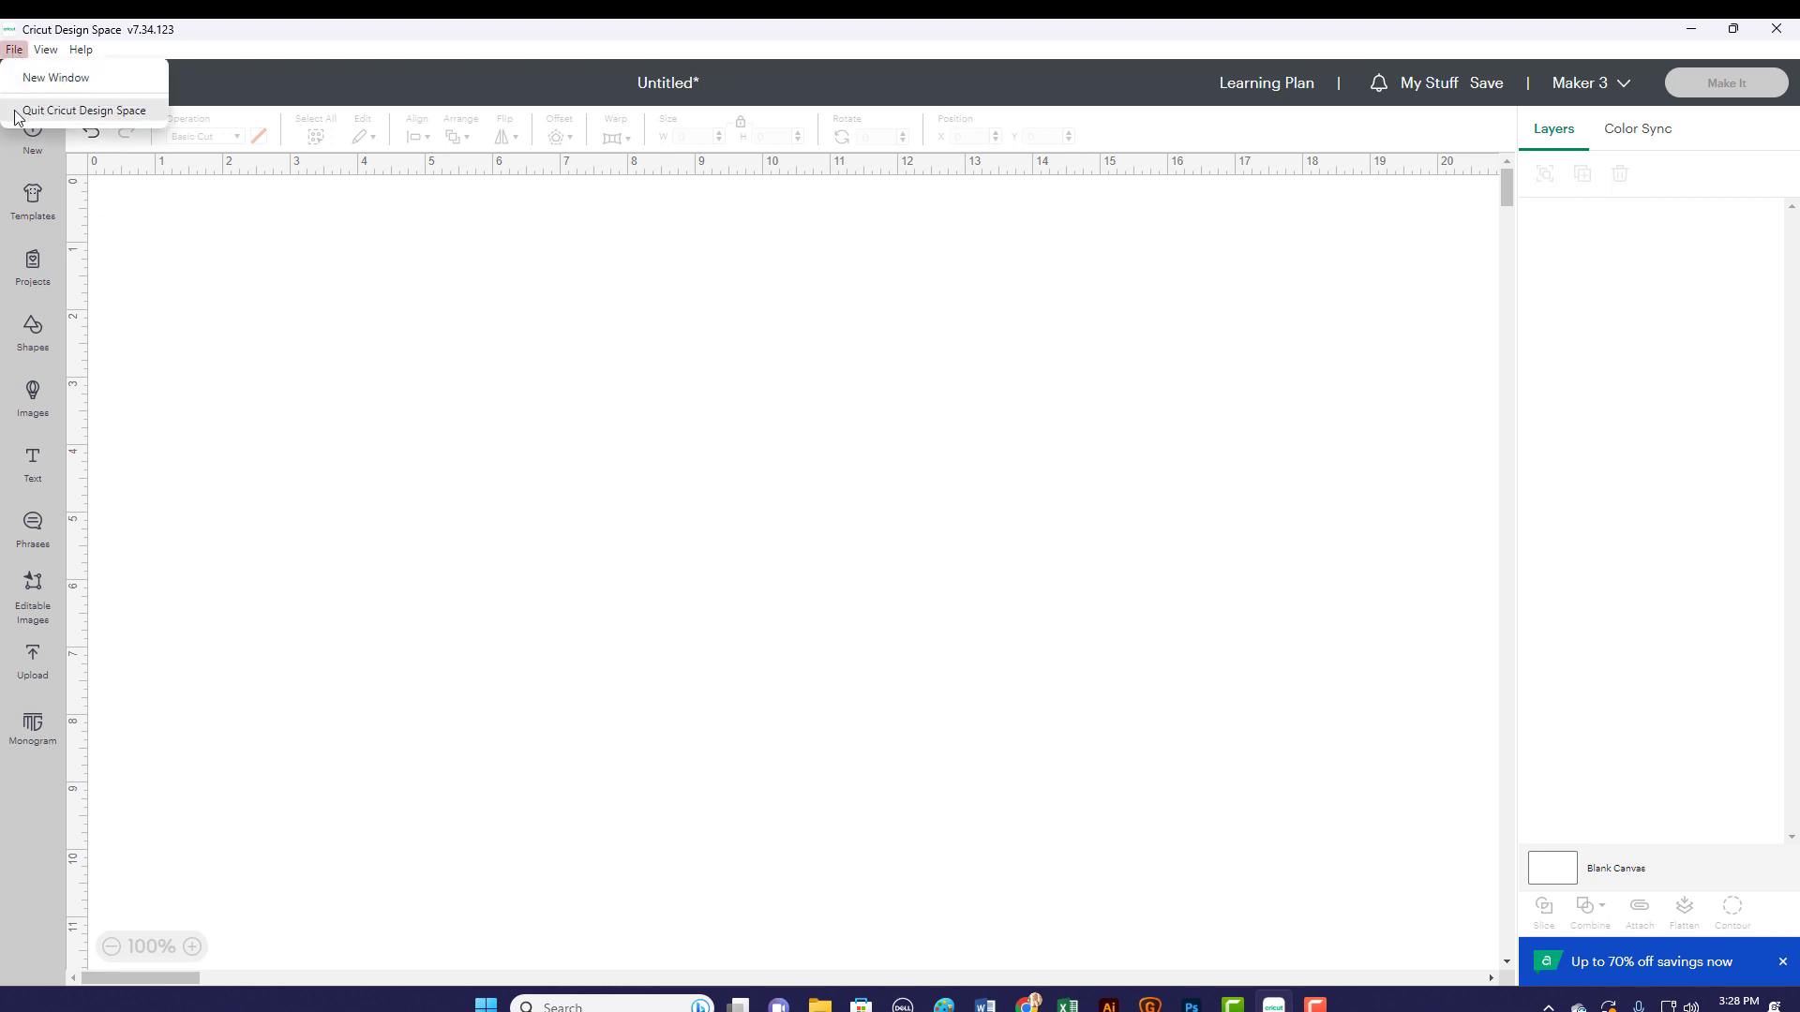
left_click(26, 111)
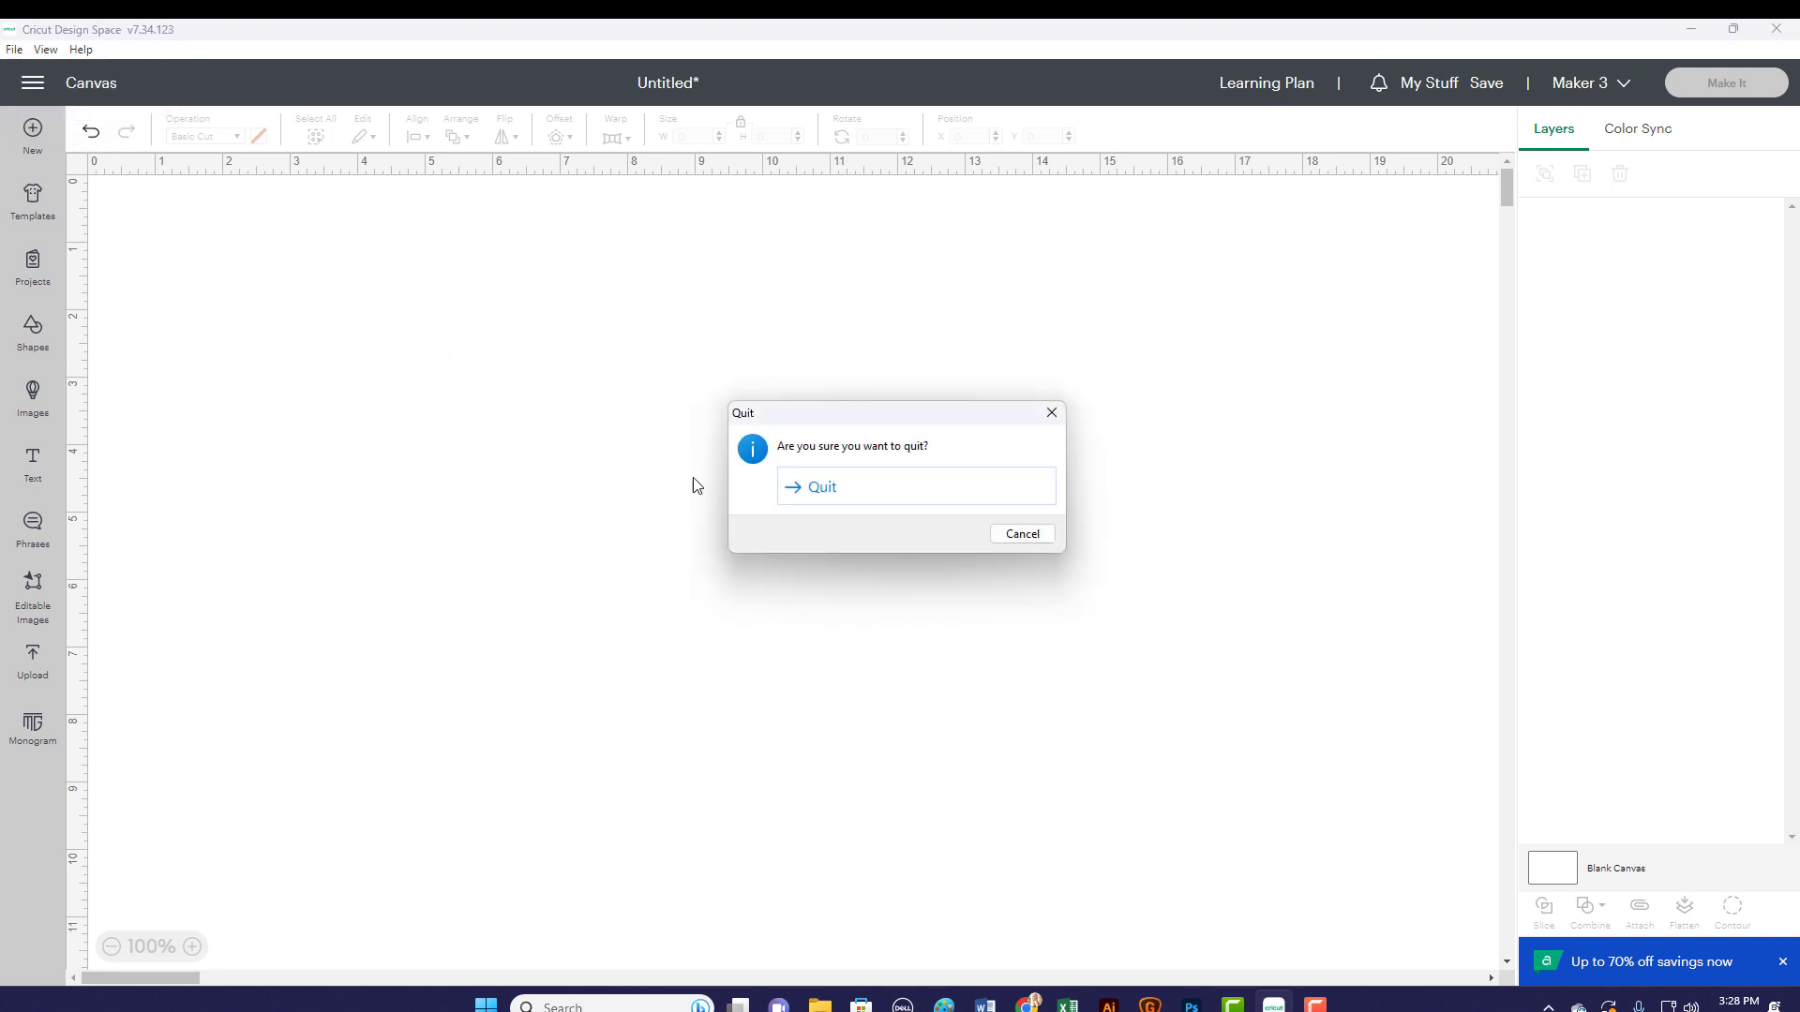
left_click(835, 502)
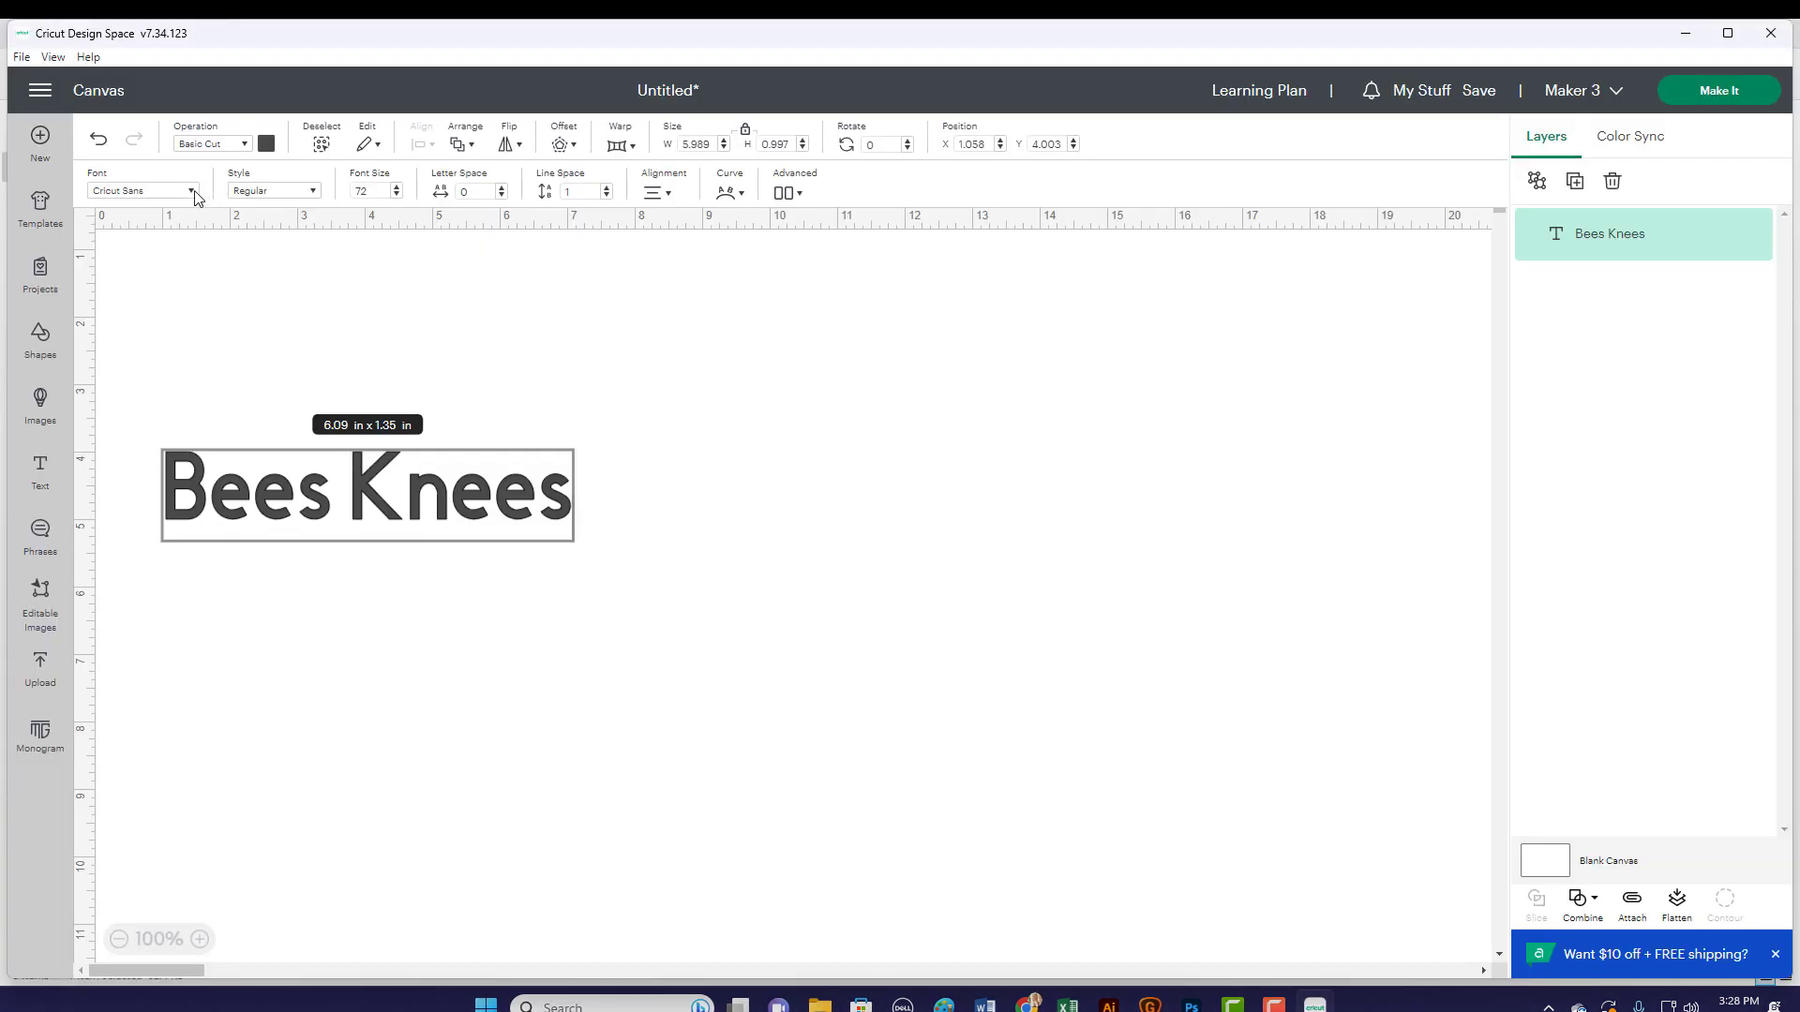
Search the system fonts for "highland" and apply KL Highland to the Bees Knees text
left_click(195, 198)
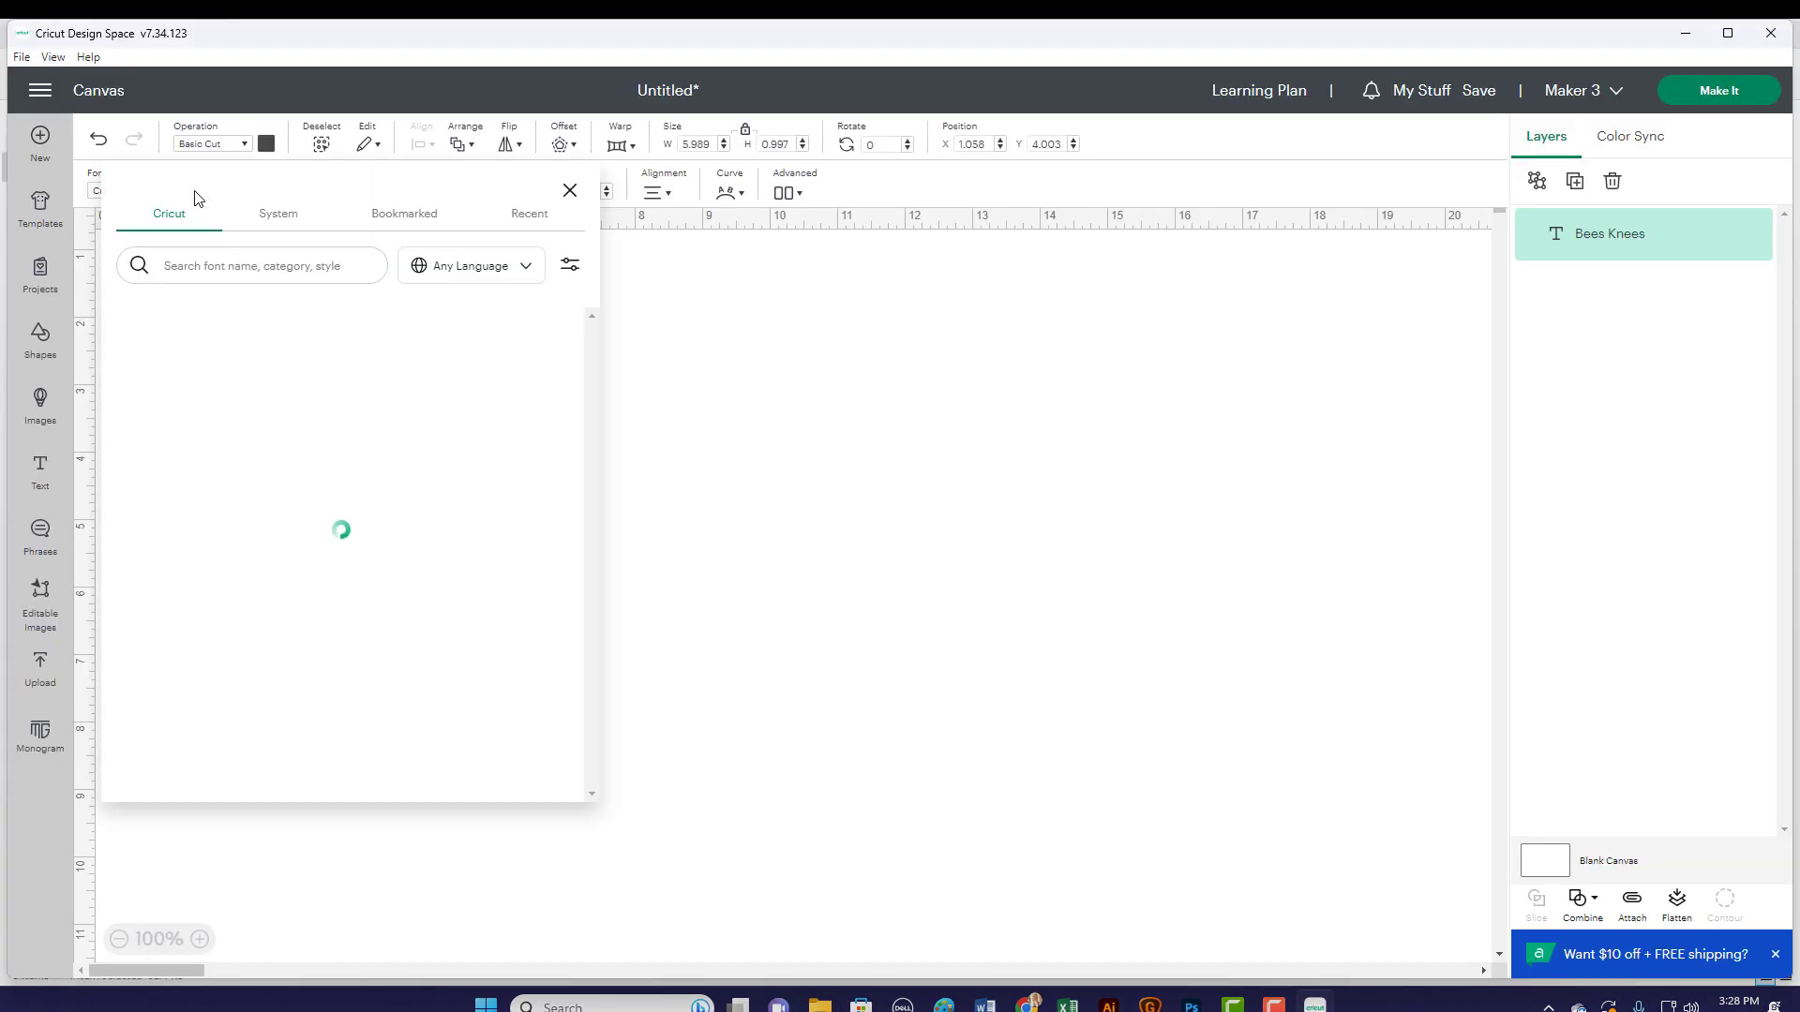
left_click(278, 216)
left_click(276, 265)
type("highland")
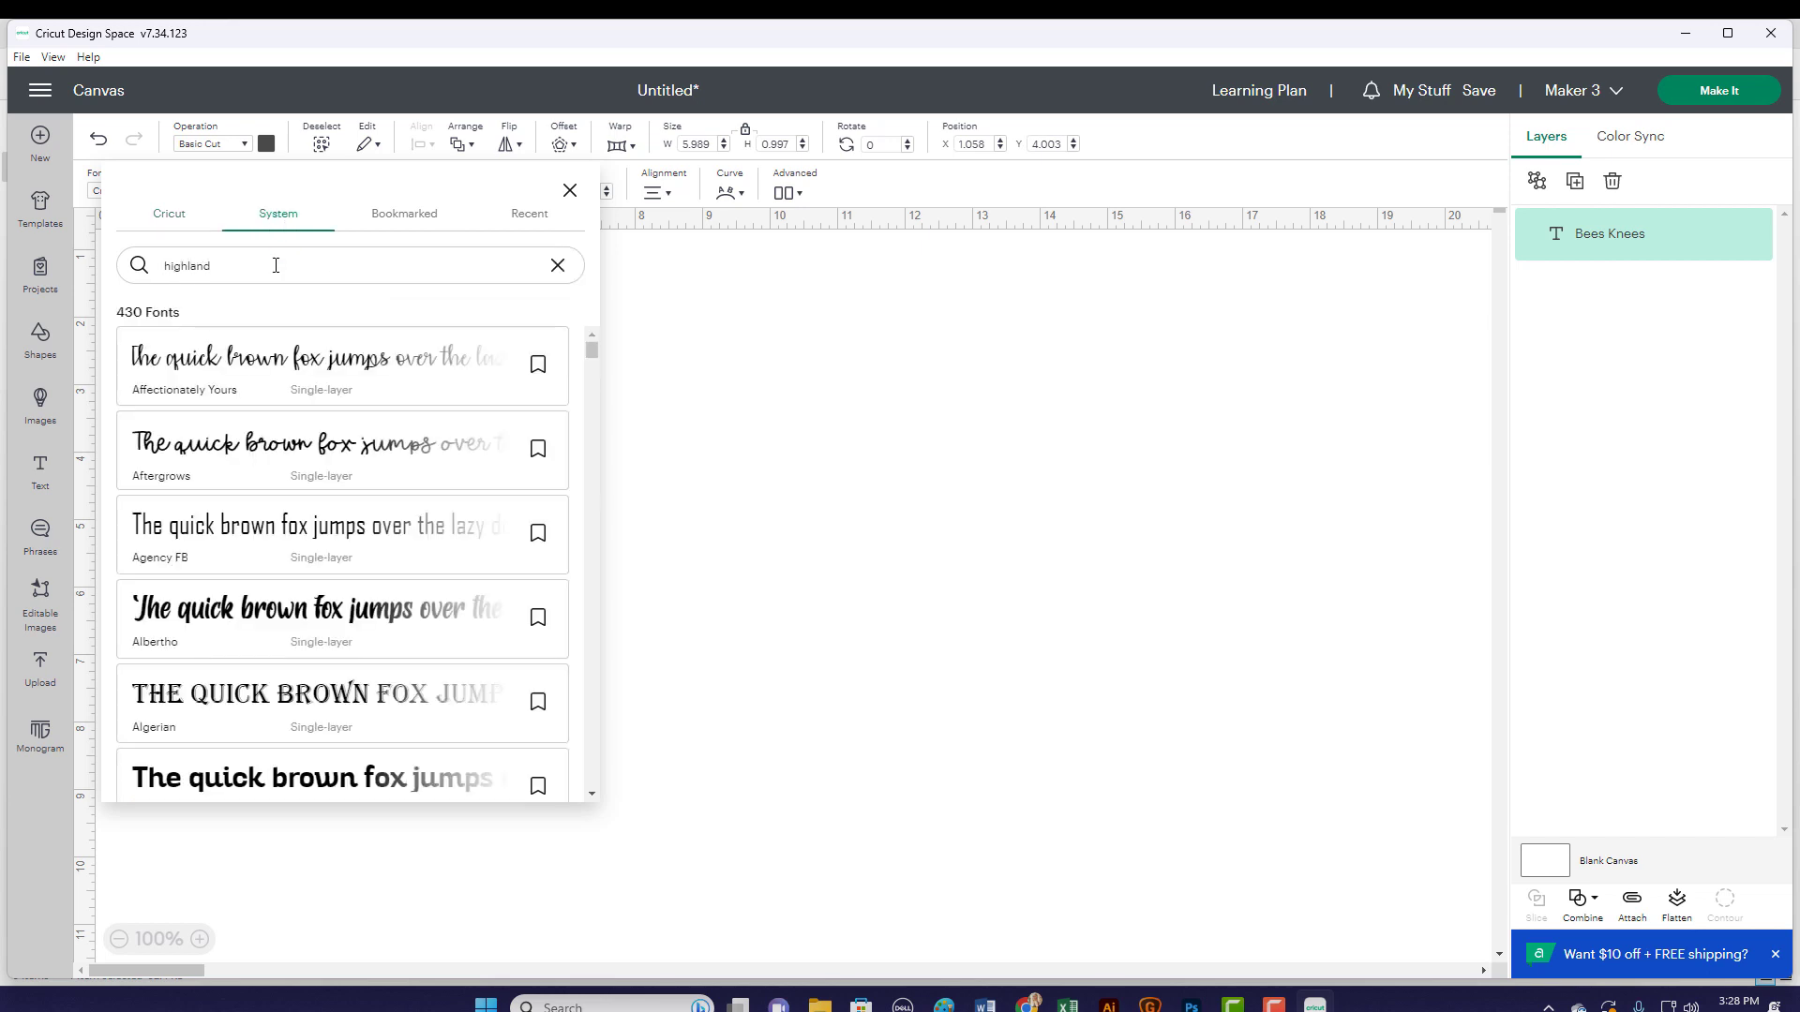
left_click(322, 363)
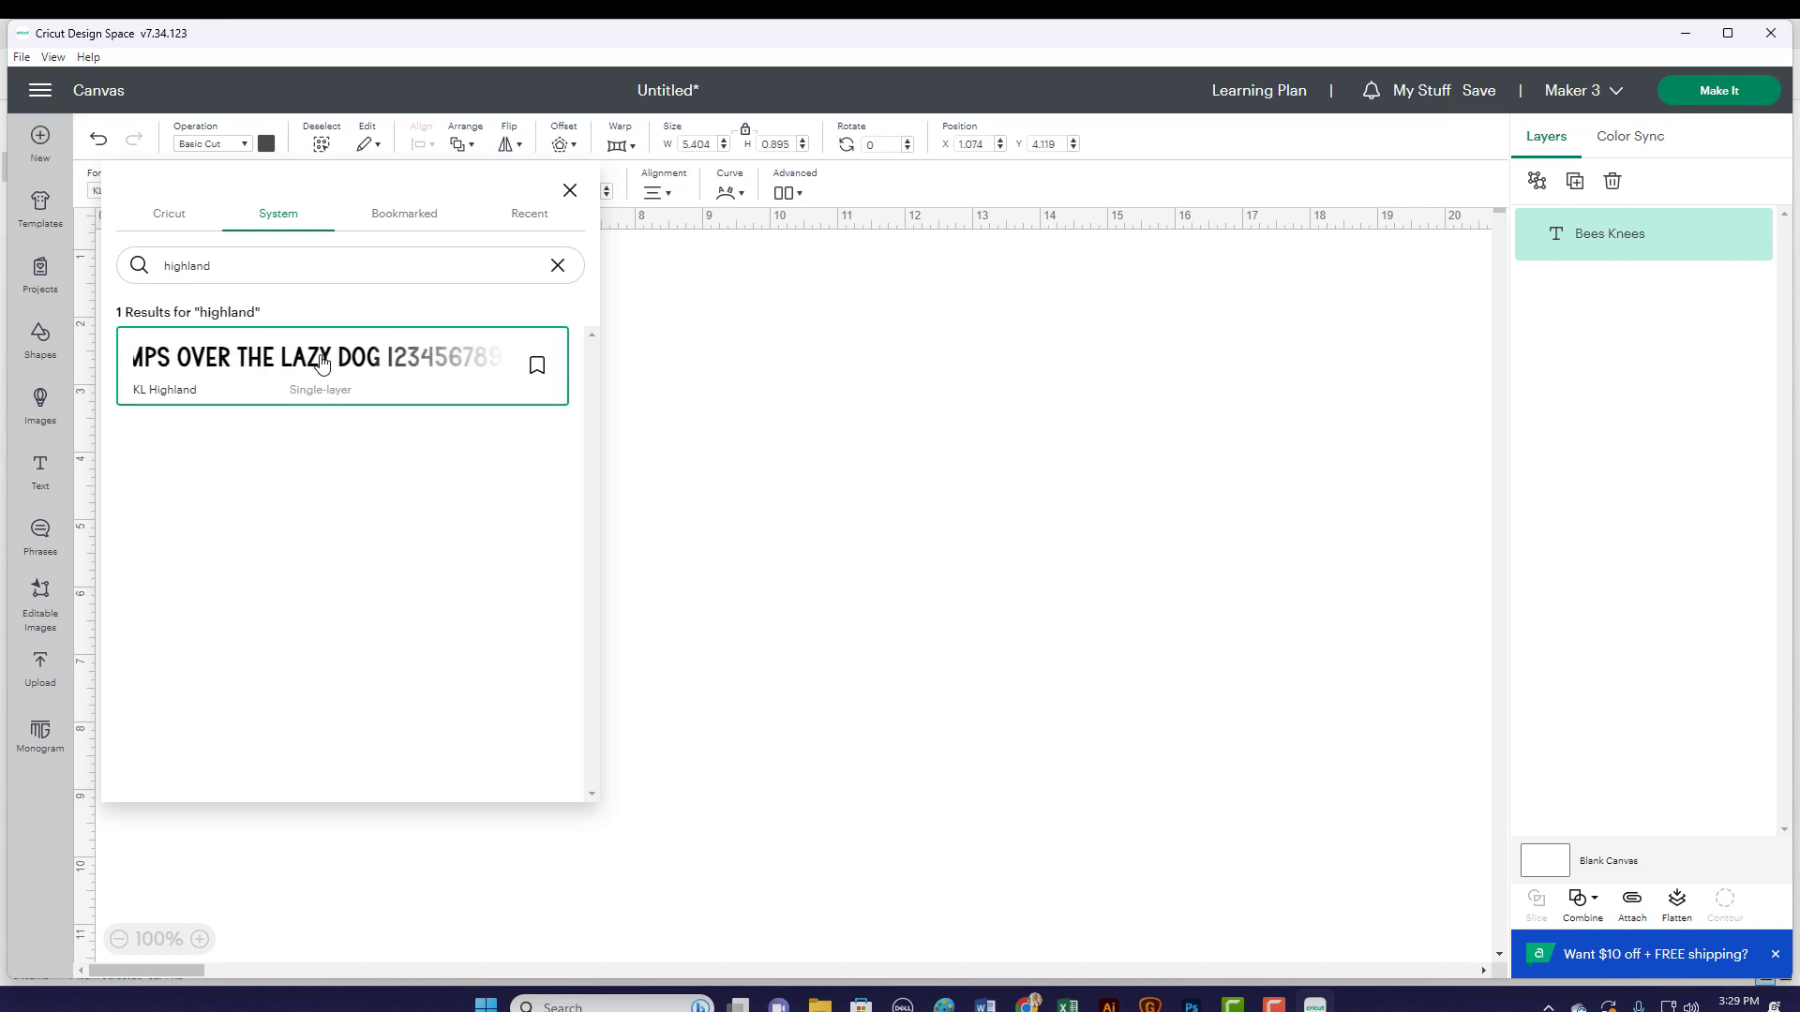
Move the Bees Knees text to about X 5.5, Y 4.1 inches, enlarge it to about 8.68 by 1.44 inches and deselect it
left_click(804, 514)
left_click_drag(449, 504, 893, 603)
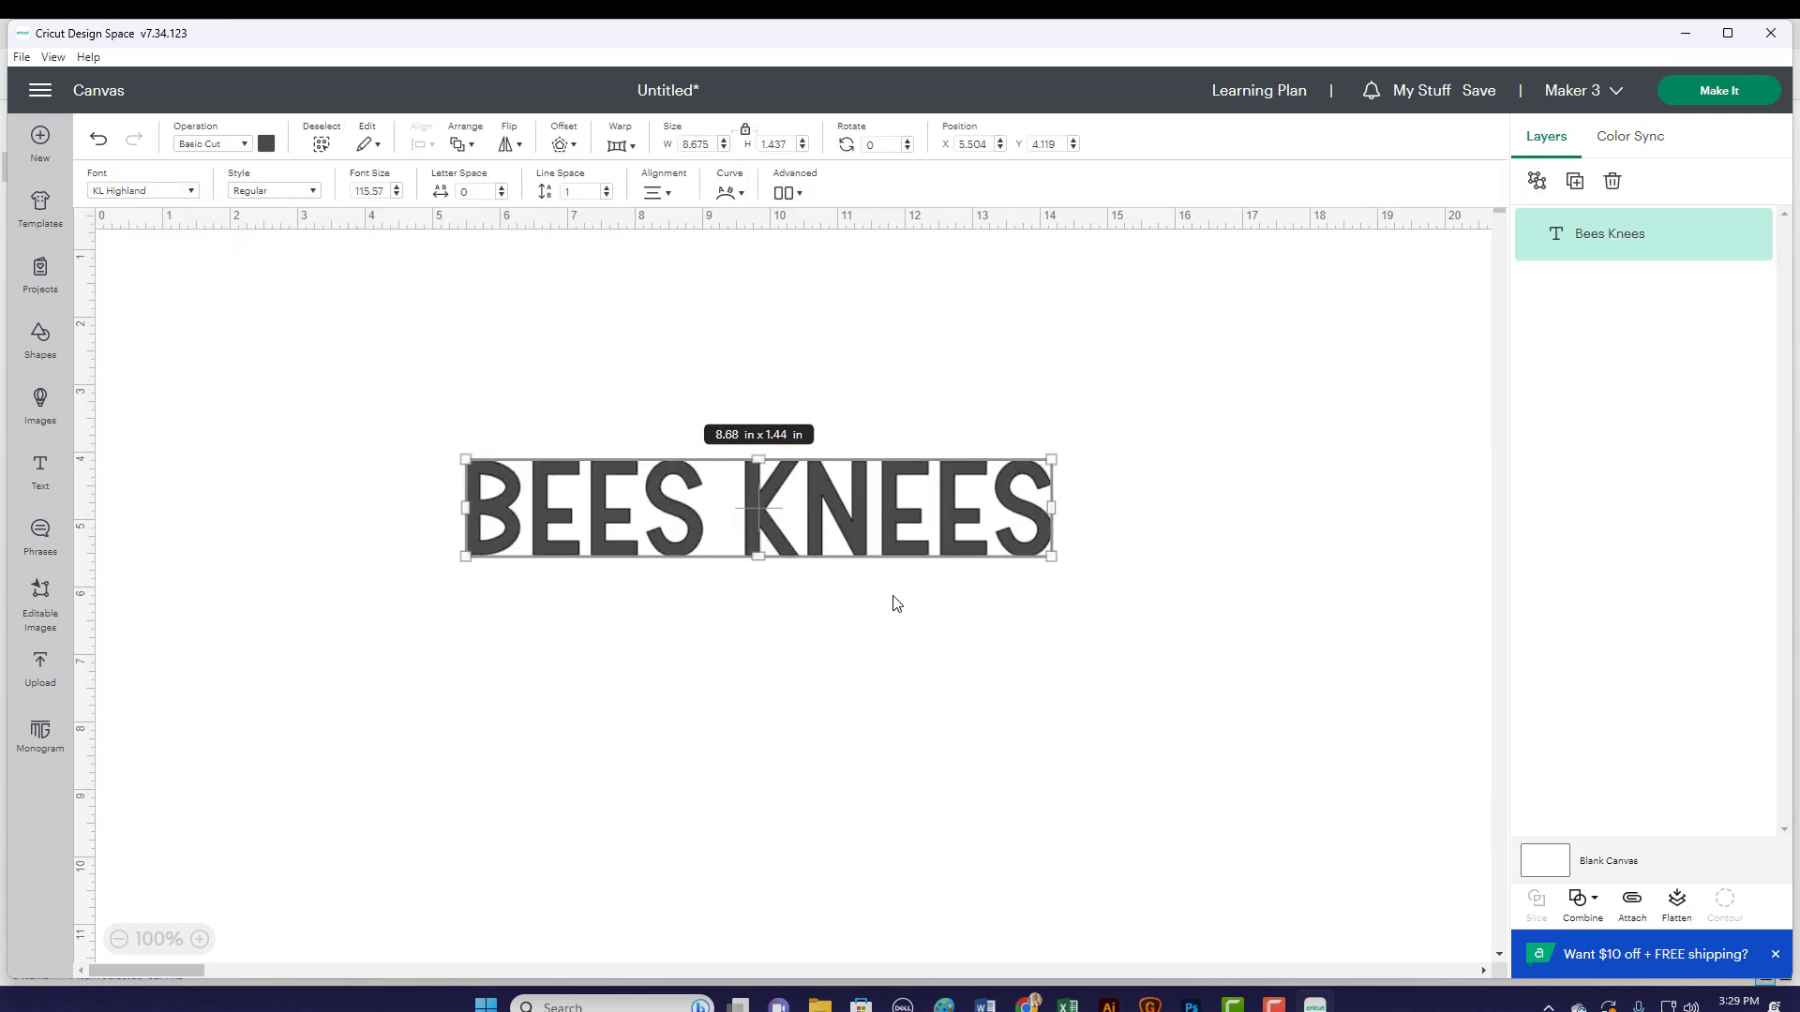
left_click(895, 603)
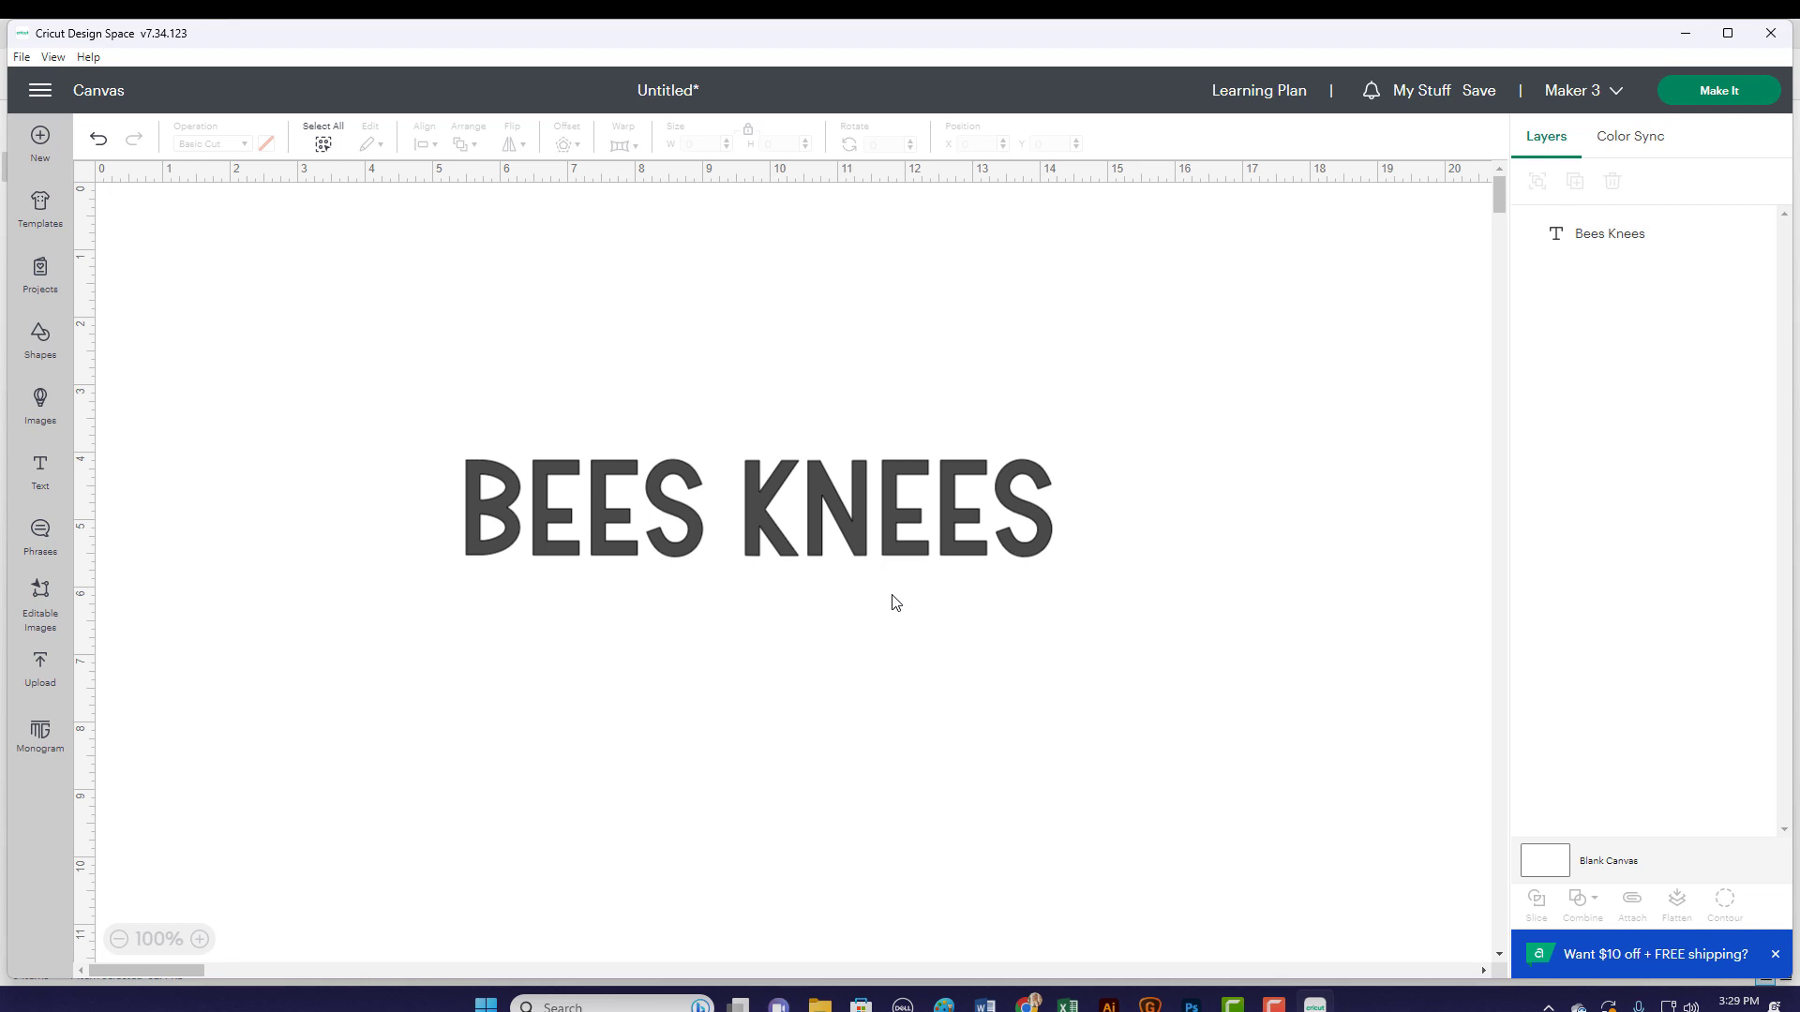